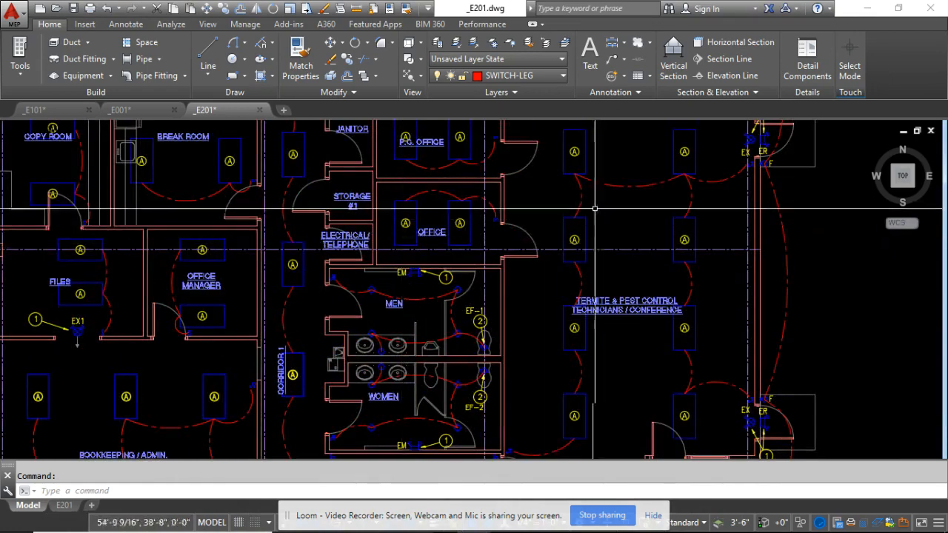
# Step: Examine the light fixtures and switch legs in the conference room, restrooms and corridor entrance of the E201 lighting plan
pyautogui.moveTo(593, 201); pyautogui.dragTo(423, 232, button='middle')
pyautogui.scroll(-2, 433, 209)
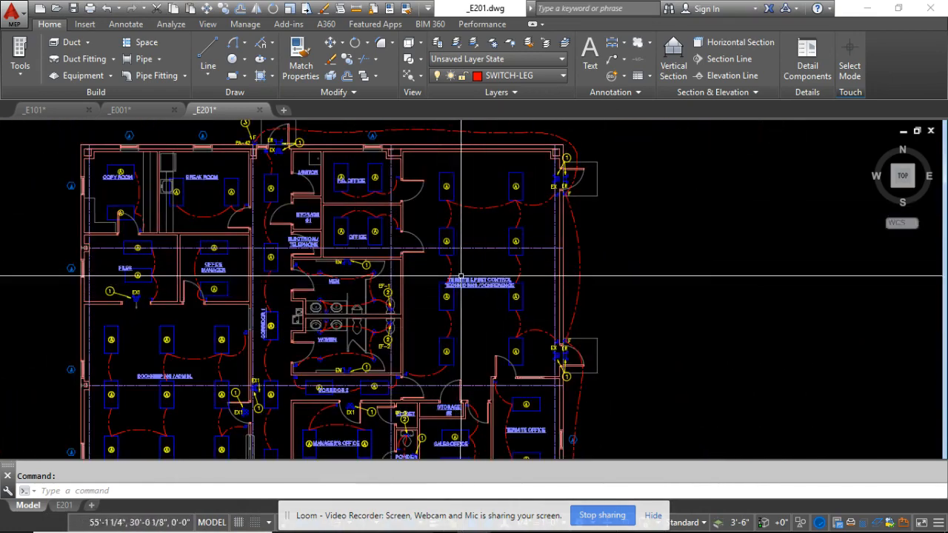
pyautogui.scroll(3, 496, 230)
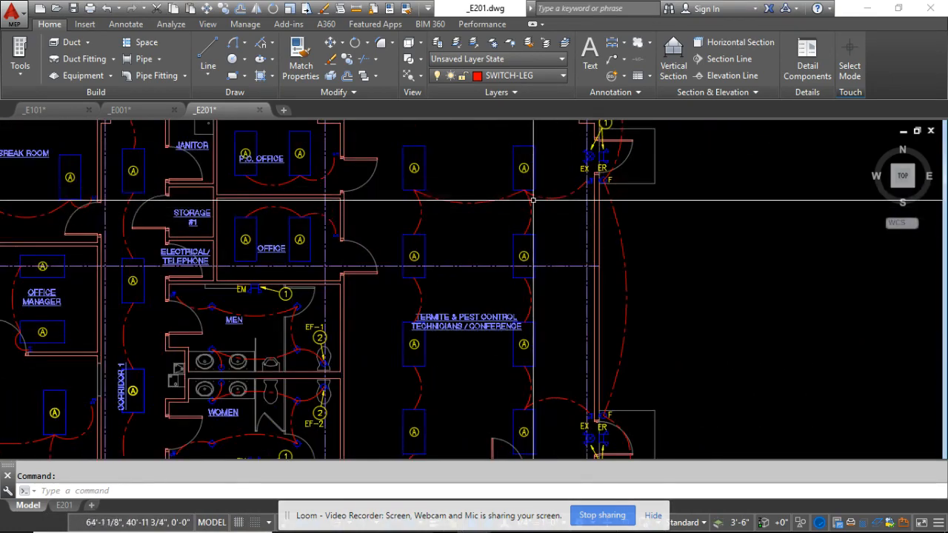
pyautogui.scroll(4, 570, 191)
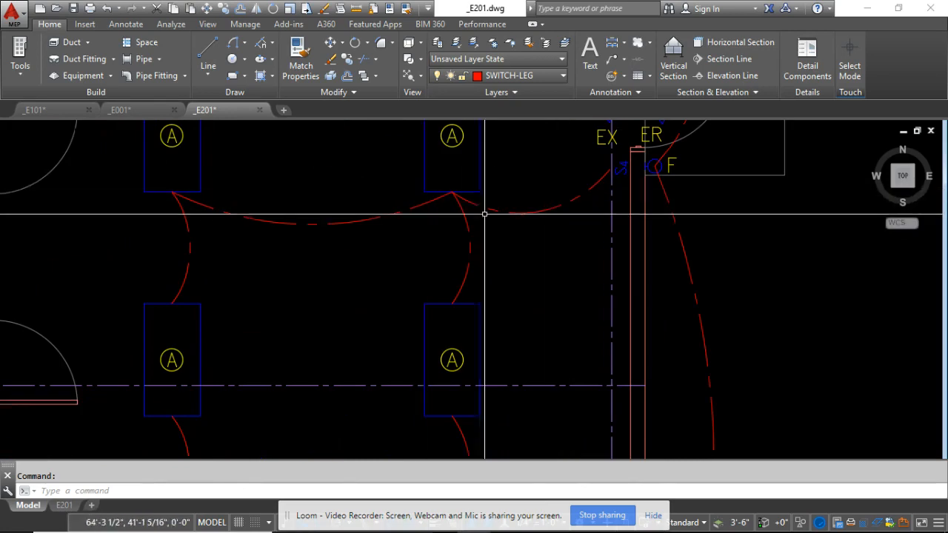
pyautogui.scroll(-6, 485, 215)
pyautogui.moveTo(404, 220); pyautogui.dragTo(452, 246, button='middle')
pyautogui.scroll(2, 349, 267)
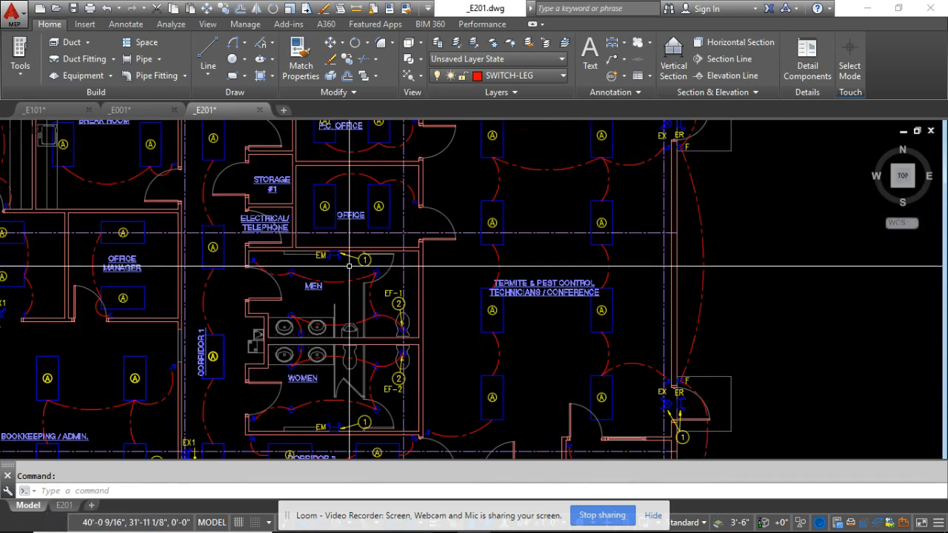
pyautogui.moveTo(330, 217); pyautogui.dragTo(416, 302, button='middle')
pyautogui.scroll(4, 298, 172)
pyautogui.moveTo(300, 182); pyautogui.dragTo(337, 262, button='middle')
pyautogui.scroll(2, 348, 200)
pyautogui.scroll(-4, 345, 195)
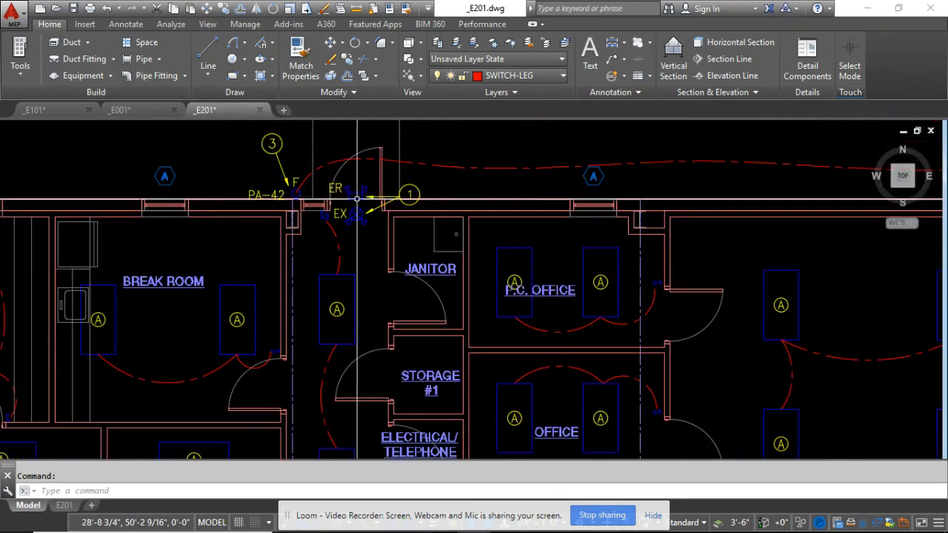
# Step: Examine the lighting and switching in the manager's office, powder room, closet and sales office, including the exterior lighting run
pyautogui.scroll(-5, 357, 199)
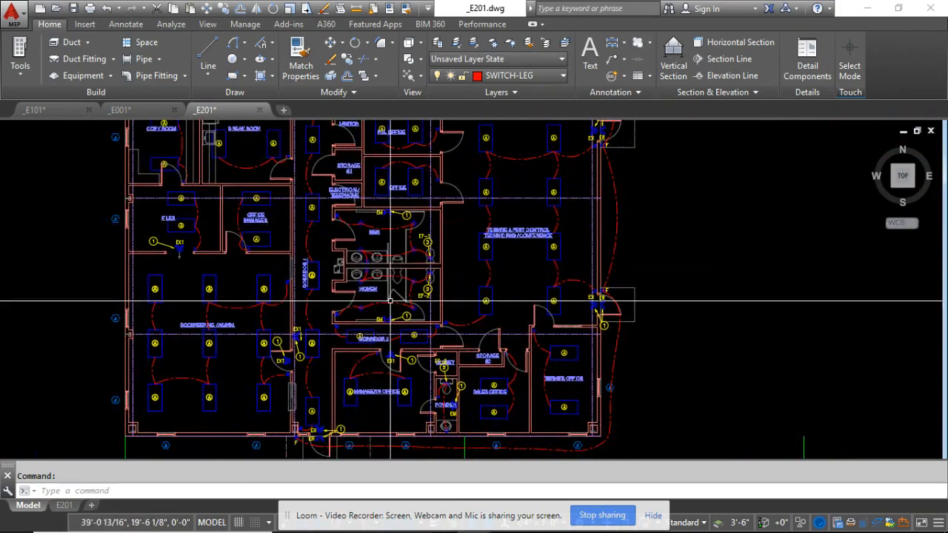
pyautogui.moveTo(517, 360); pyautogui.dragTo(465, 299, button='middle')
pyautogui.scroll(4, 268, 384)
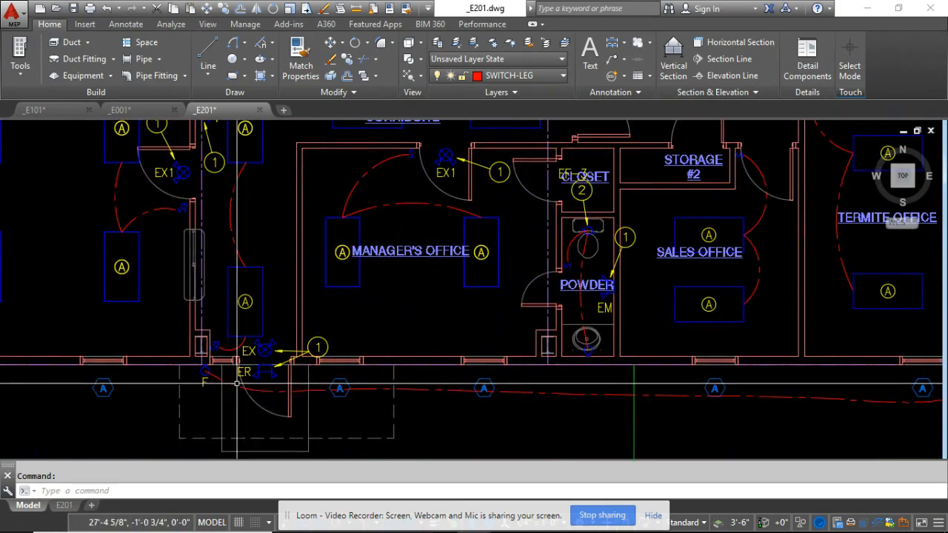
pyautogui.scroll(-4, 237, 385)
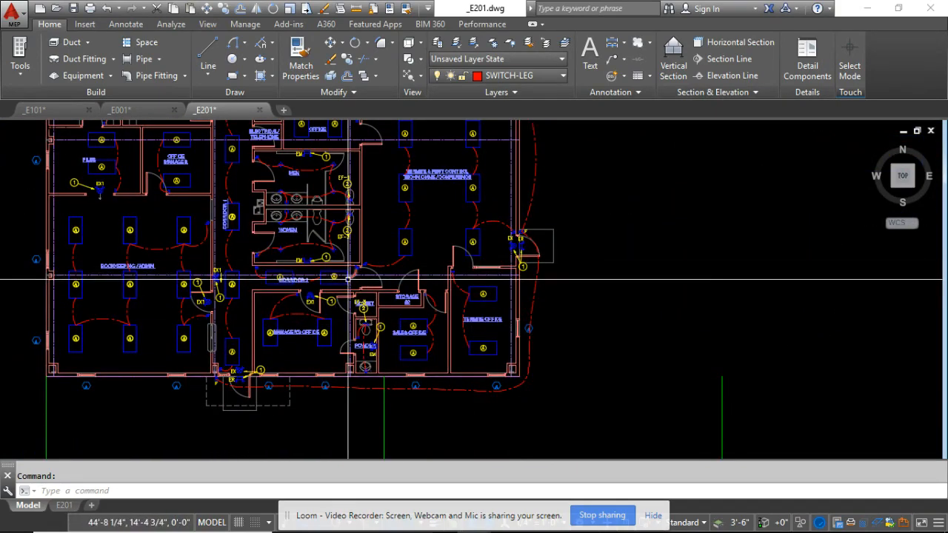
pyautogui.scroll(6, 374, 319)
pyautogui.scroll(2, 377, 313)
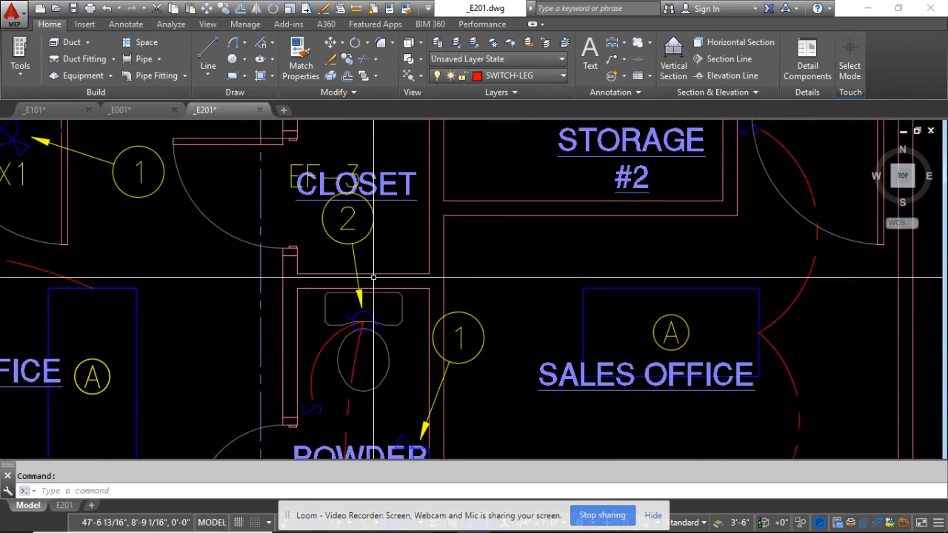
pyautogui.scroll(-8, 378, 313)
pyautogui.moveTo(375, 252)
pyautogui.mouseDown(button='middle')
pyautogui.moveTo(427, 288)
pyautogui.moveTo(452, 323)
pyautogui.mouseUp(button='middle')
pyautogui.scroll(-2, 421, 288)
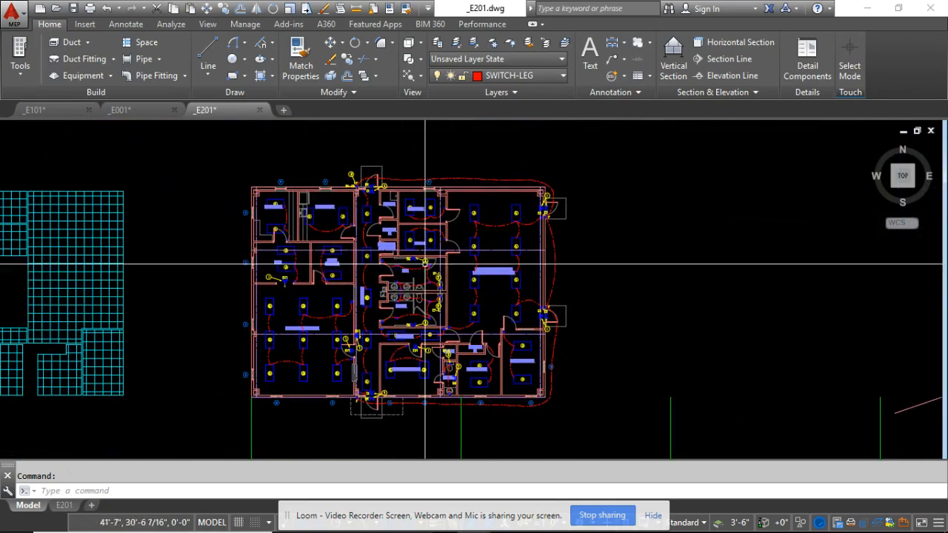
pyautogui.scroll(-4, 337, 302)
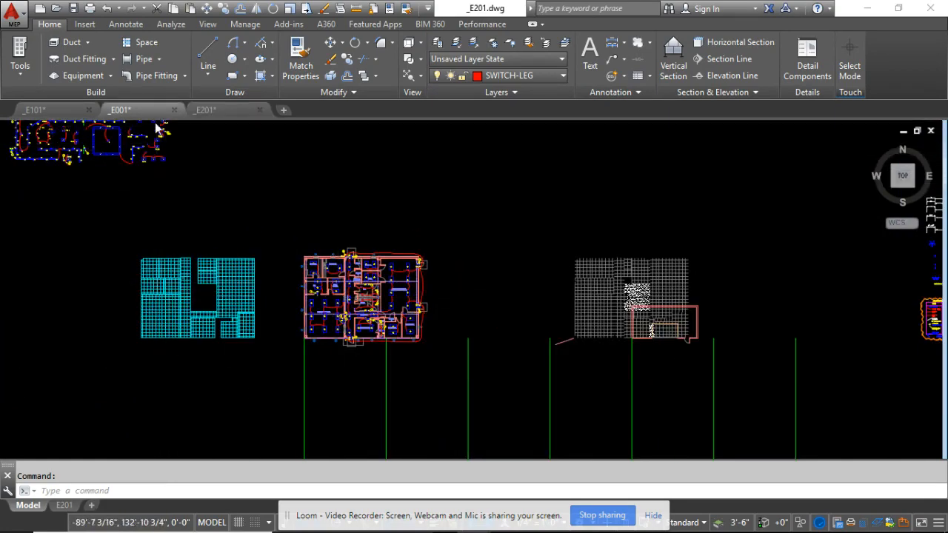
# Step: Open the E001 drawing and read the Panel 'PA' schedule down to interior lighting circuits 36 and 38
pyautogui.click(122, 110)
pyautogui.scroll(10, 290, 221)
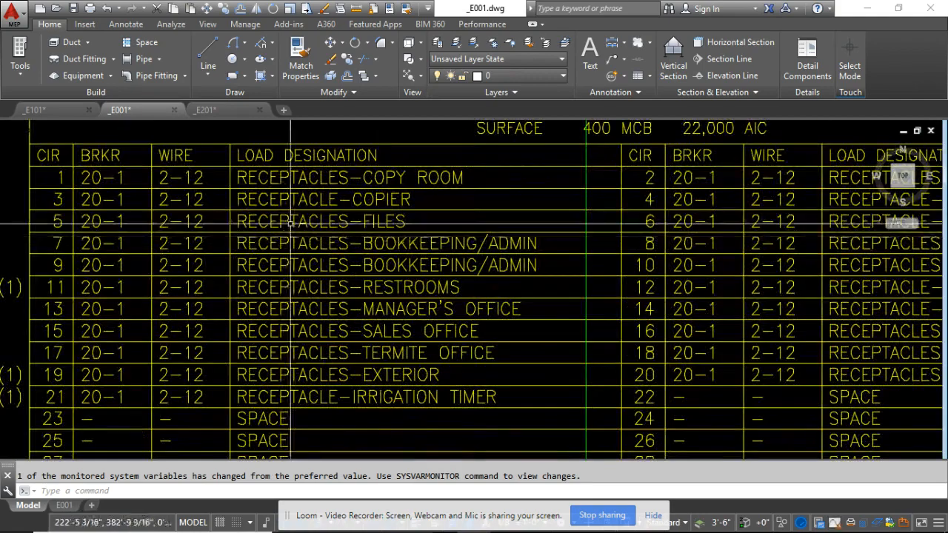
pyautogui.moveTo(354, 380); pyautogui.dragTo(317, 238, button='middle')
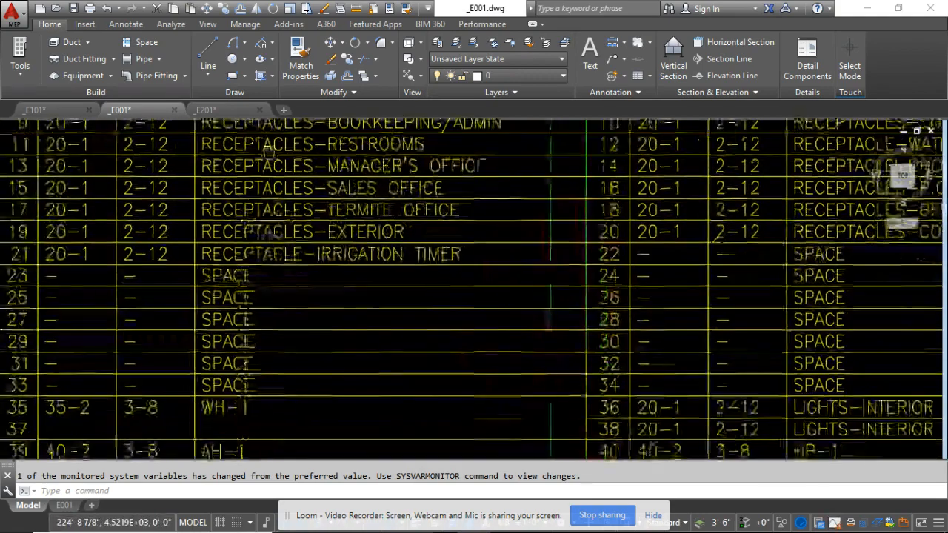
pyautogui.moveTo(317, 328); pyautogui.dragTo(294, 243, button='middle')
pyautogui.moveTo(498, 314); pyautogui.dragTo(256, 289, button='middle')
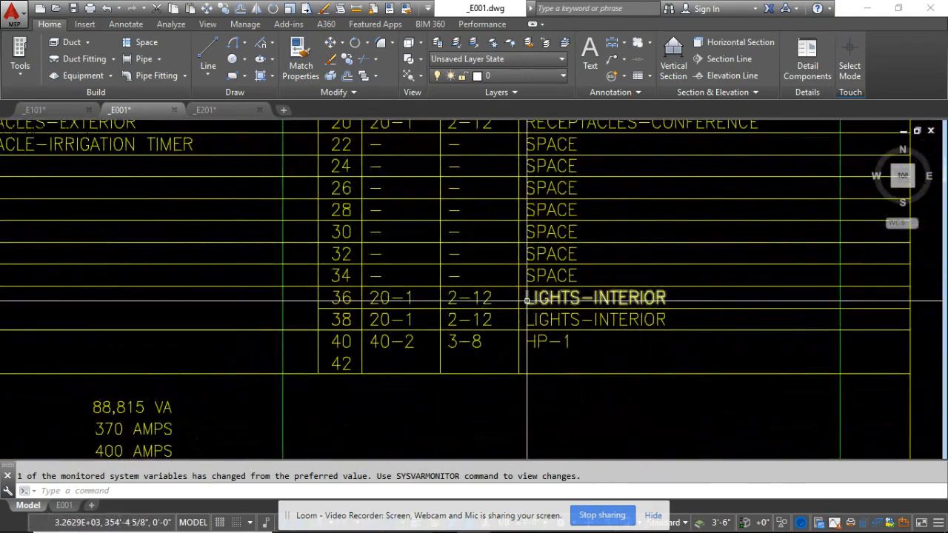
pyautogui.moveTo(521, 254); pyautogui.dragTo(534, 271, button='middle')
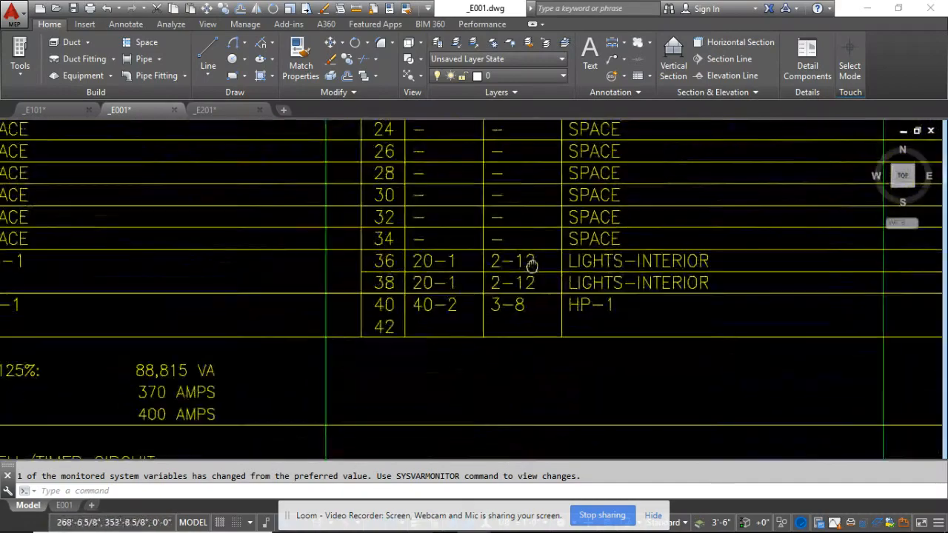
pyautogui.scroll(3, 511, 300)
pyautogui.scroll(-4, 689, 317)
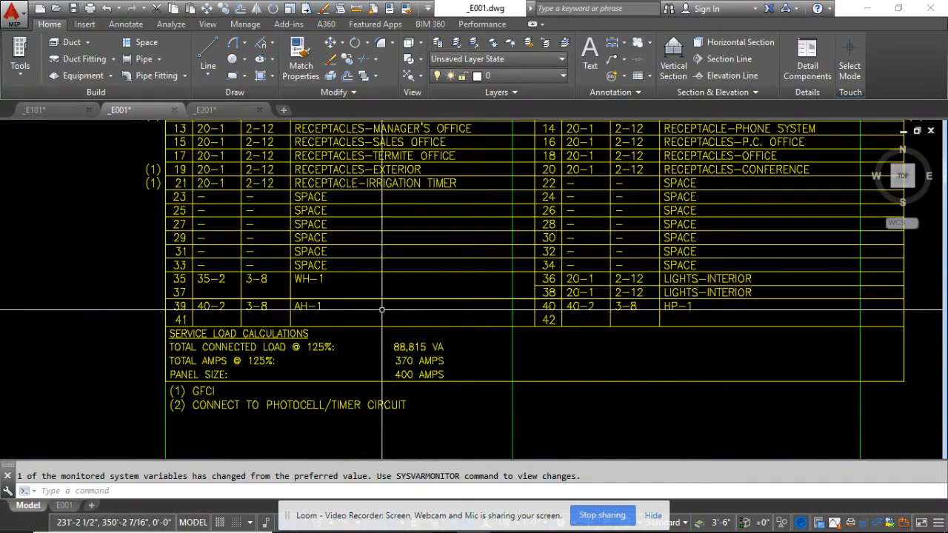
# Step: Review the whole Panel 'PA' schedule in E001, including its header, space circuits, service load calculations and the loose rows above it
pyautogui.scroll(2, 381, 309)
pyautogui.scroll(-6, 385, 297)
pyautogui.scroll(6, 442, 273)
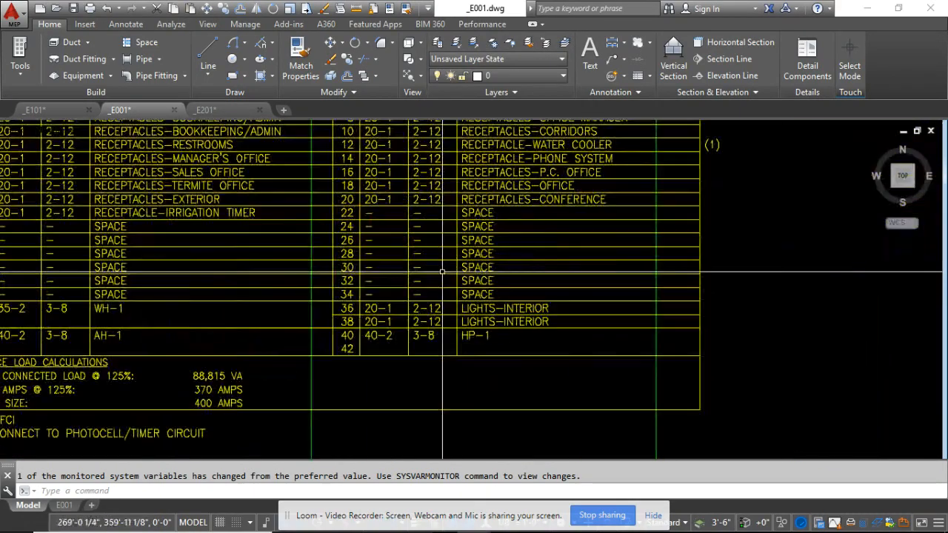
pyautogui.scroll(-5, 442, 272)
pyautogui.scroll(6, 386, 185)
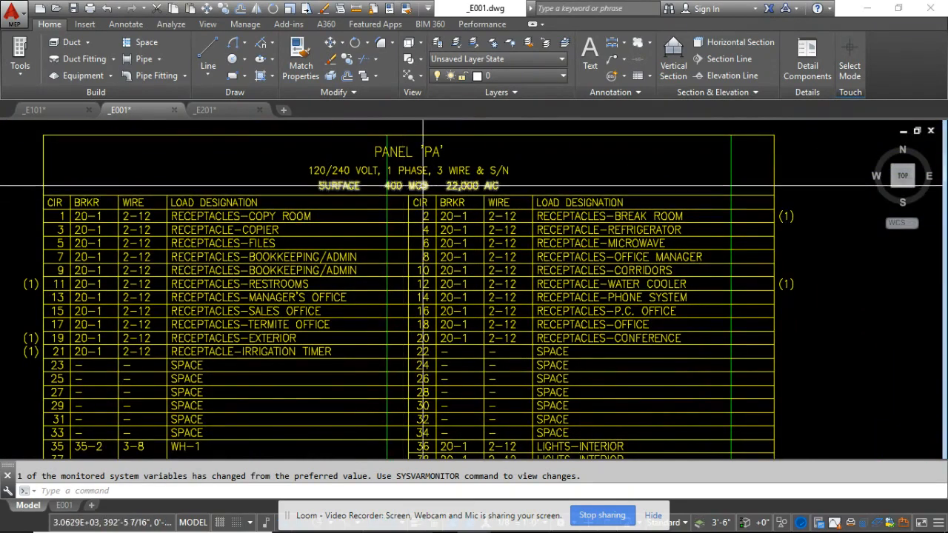
pyautogui.scroll(-1, 387, 169)
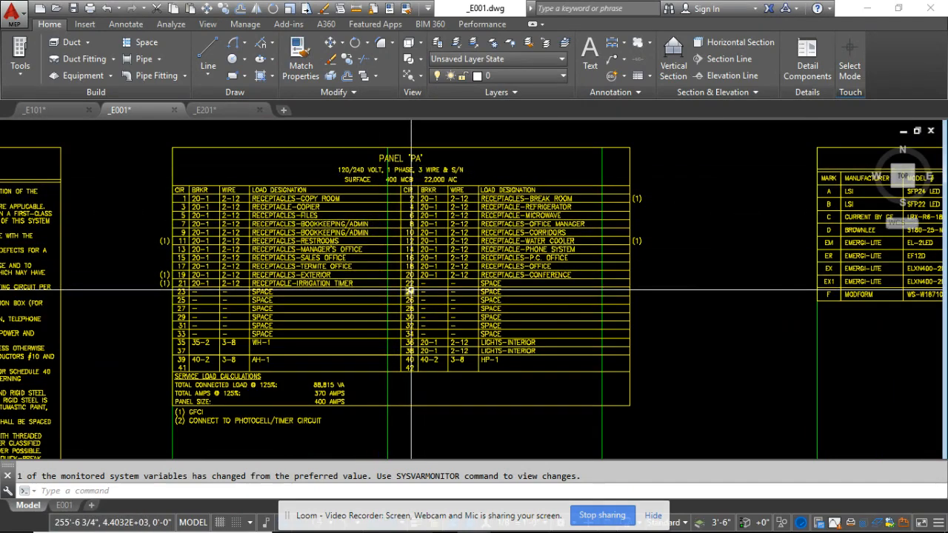
pyautogui.scroll(-2, 419, 332)
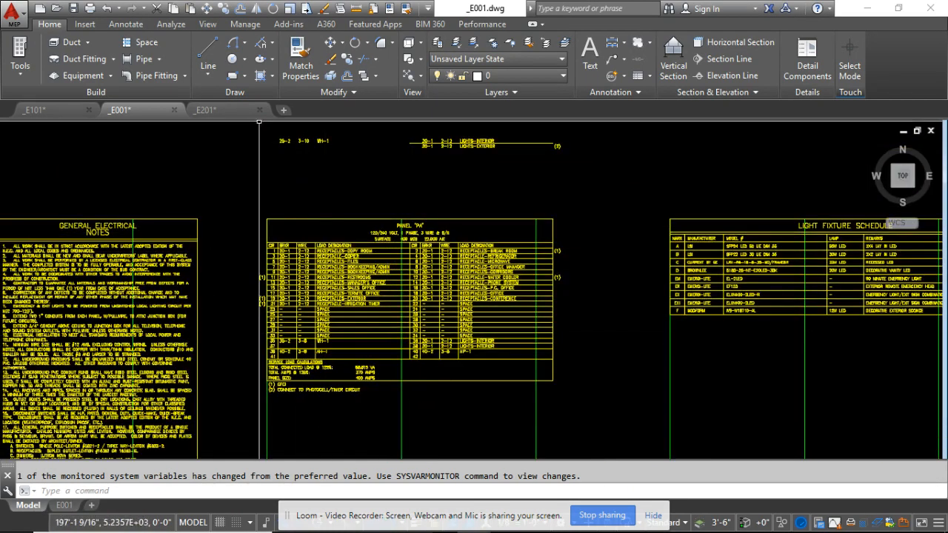
pyautogui.click(252, 128)
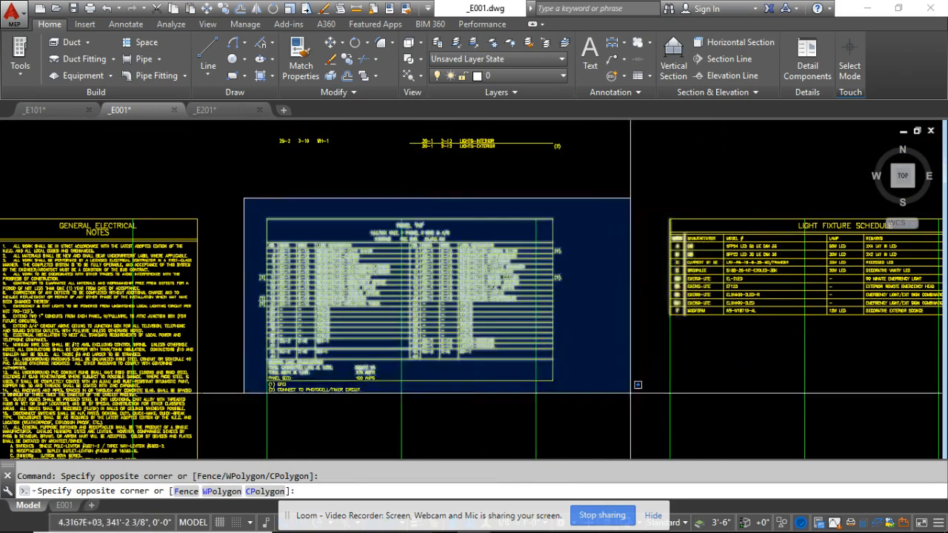
pyautogui.click(592, 405)
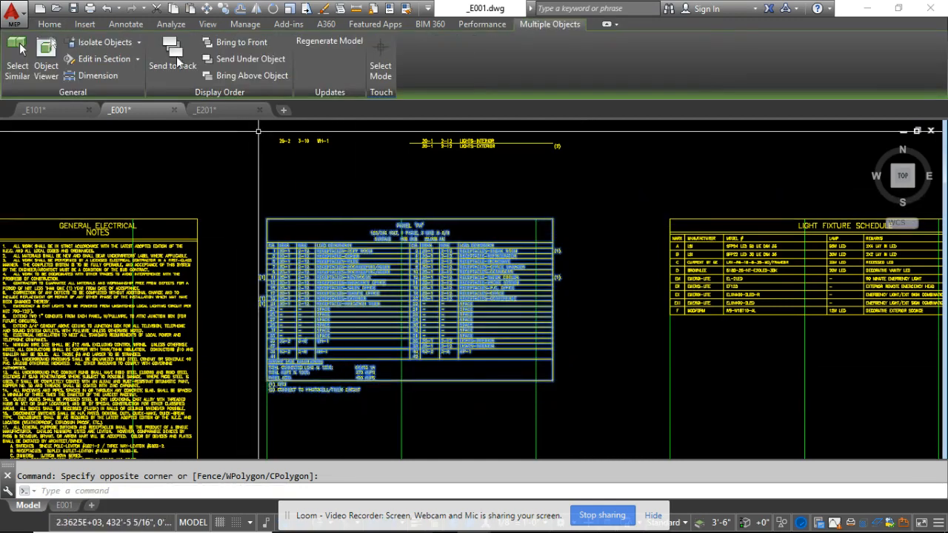
pyautogui.click(39, 117)
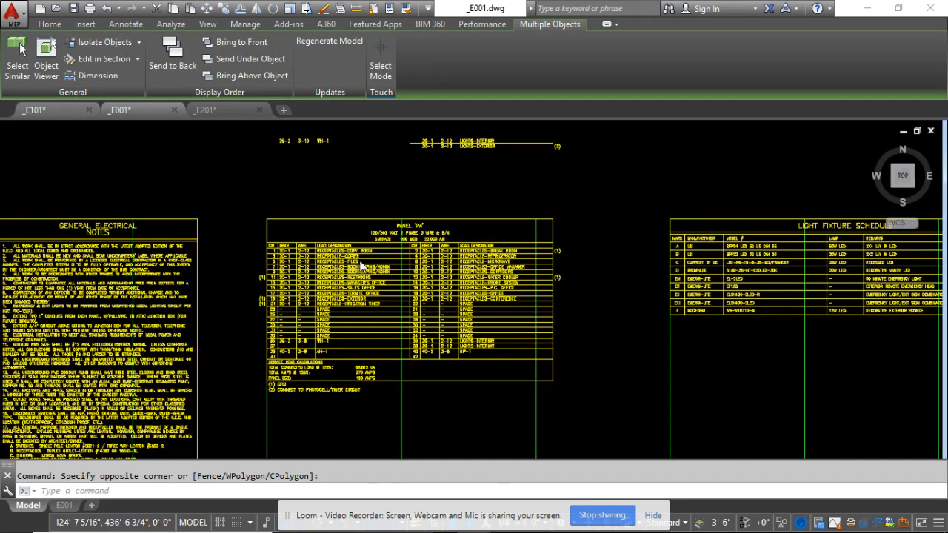
pyautogui.press('Escape')
# Step: Compare the receptacle circuits in the Panel 'PA' schedule with the circuit tags on the E101 power plan
pyautogui.scroll(6, 344, 261)
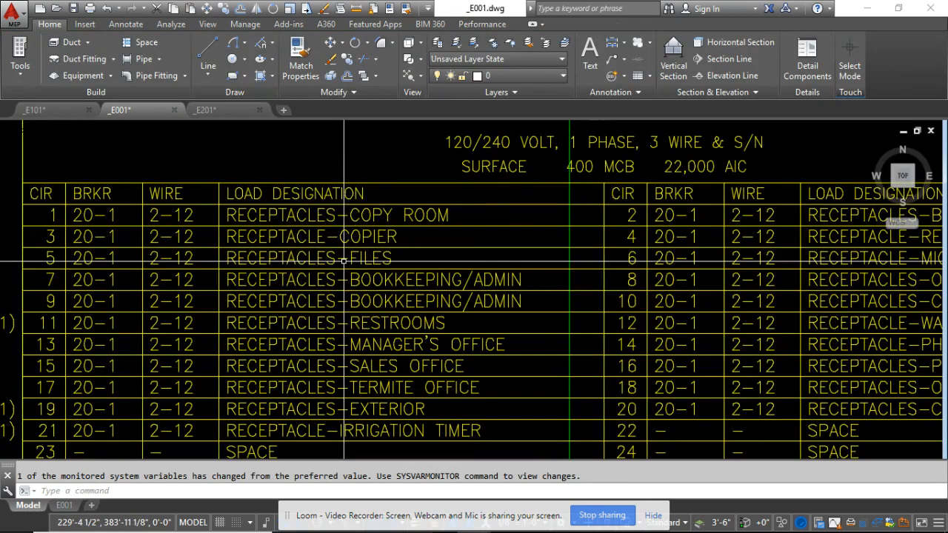
pyautogui.click(71, 115)
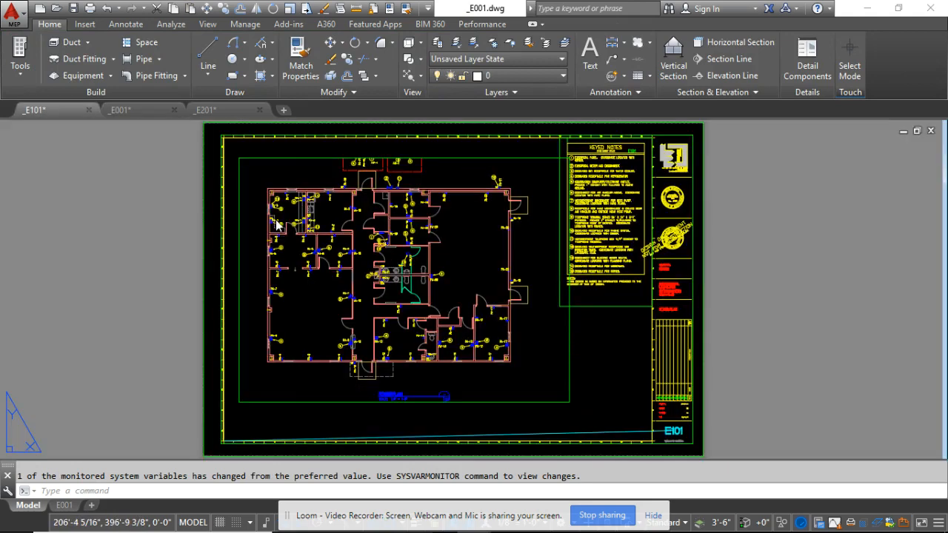
pyautogui.scroll(5, 272, 232)
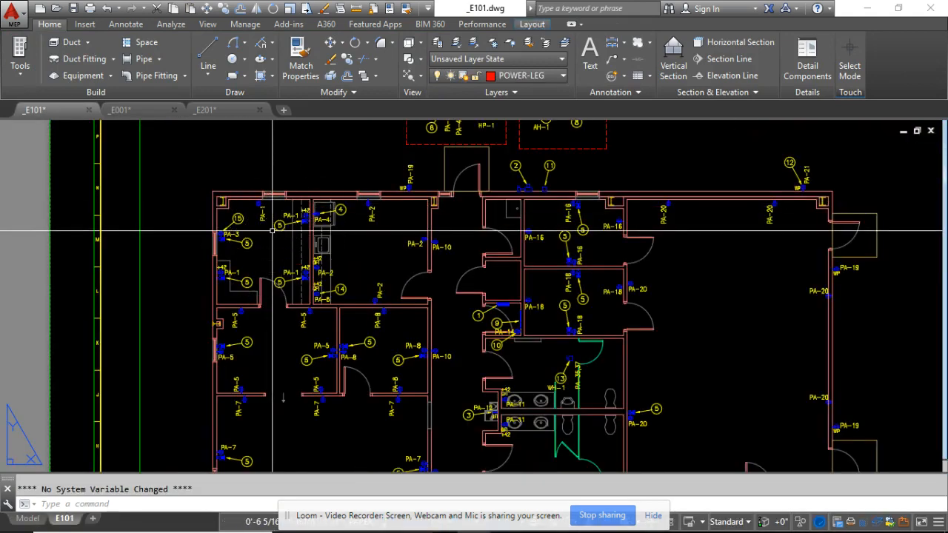
pyautogui.click(138, 116)
pyautogui.scroll(-5, 283, 224)
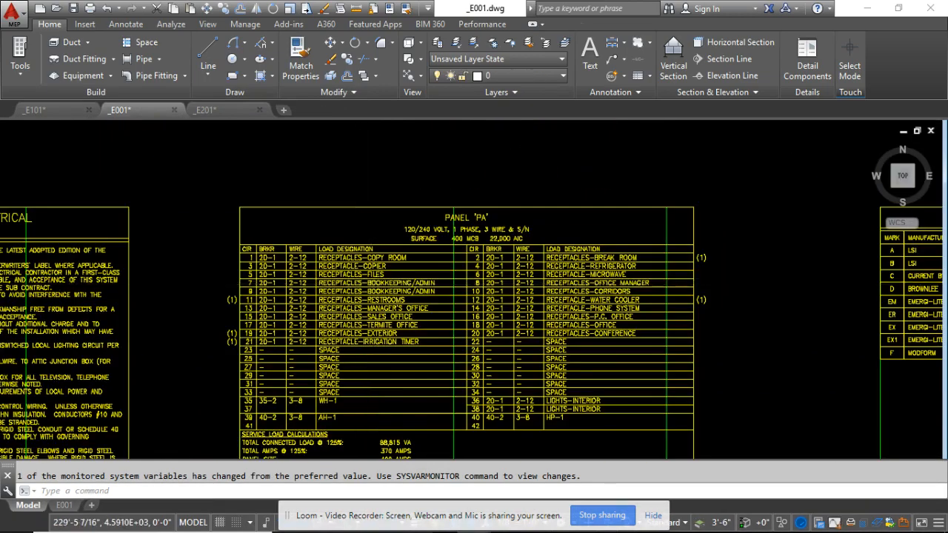
# Step: Select the full Panel 'PA' schedule in E001 together with the loose circuit rows above it and copy them
pyautogui.moveTo(150, 112)
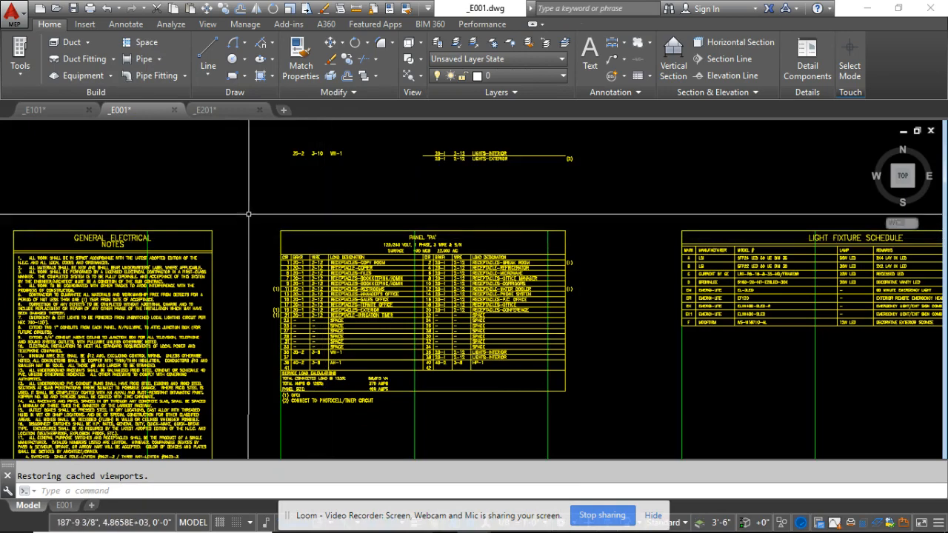
pyautogui.scroll(-2, 266, 172)
pyautogui.click(259, 145)
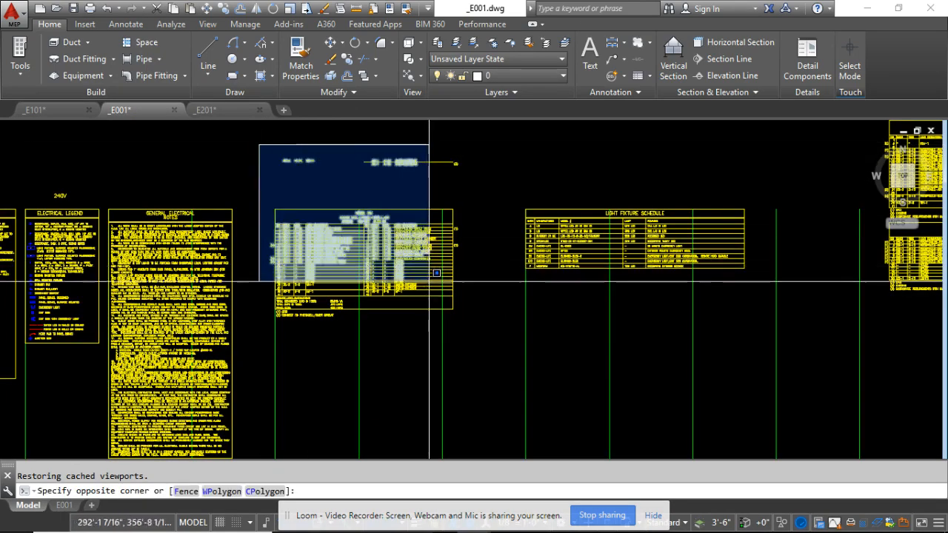
pyautogui.click(482, 338)
pyautogui.scroll(4, 411, 124)
pyautogui.scroll(3, 404, 267)
pyautogui.scroll(-3, 411, 293)
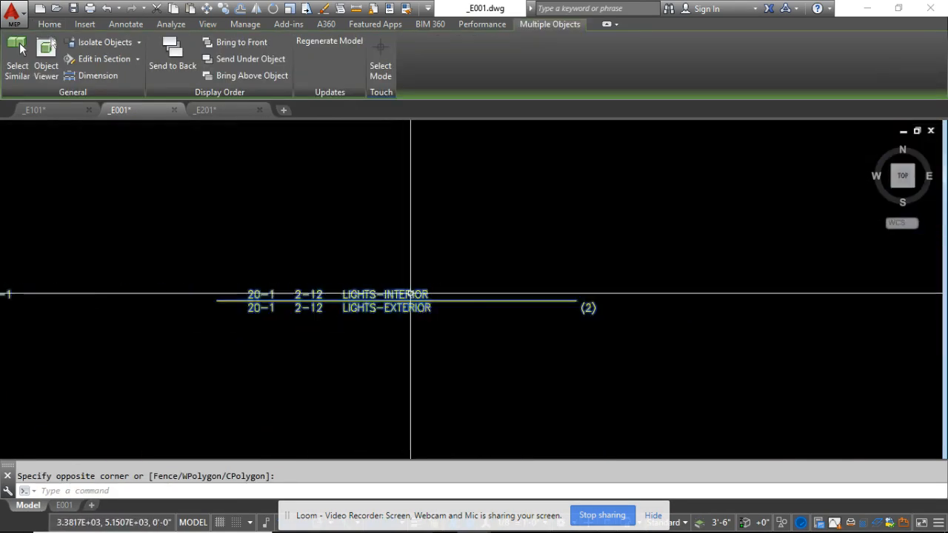
pyautogui.scroll(2, 376, 302)
pyautogui.scroll(-6, 383, 300)
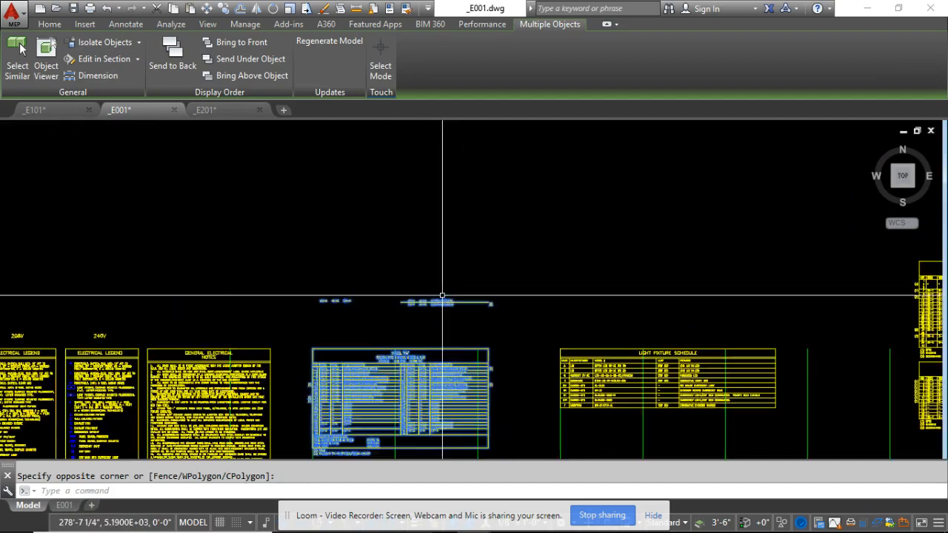
pyautogui.scroll(4, 338, 295)
pyautogui.scroll(-5, 356, 250)
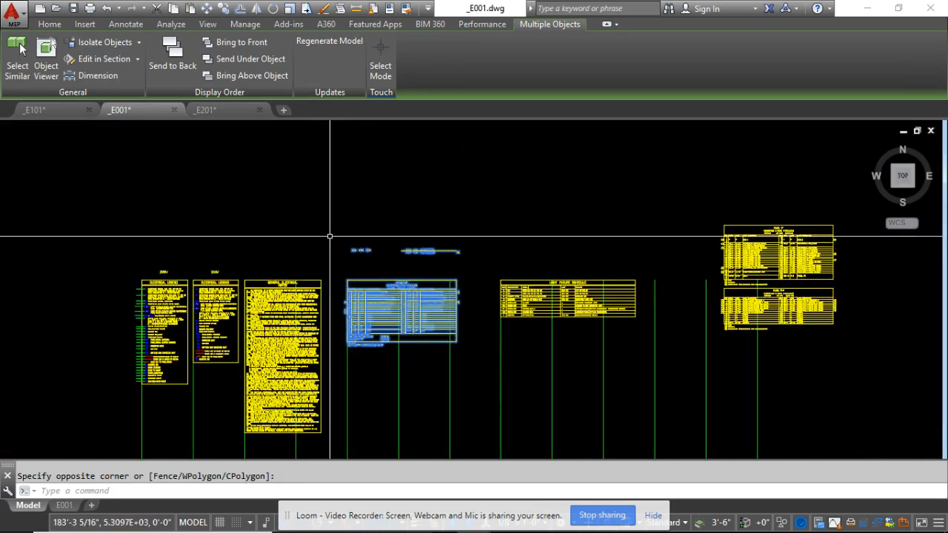
pyautogui.click(478, 384)
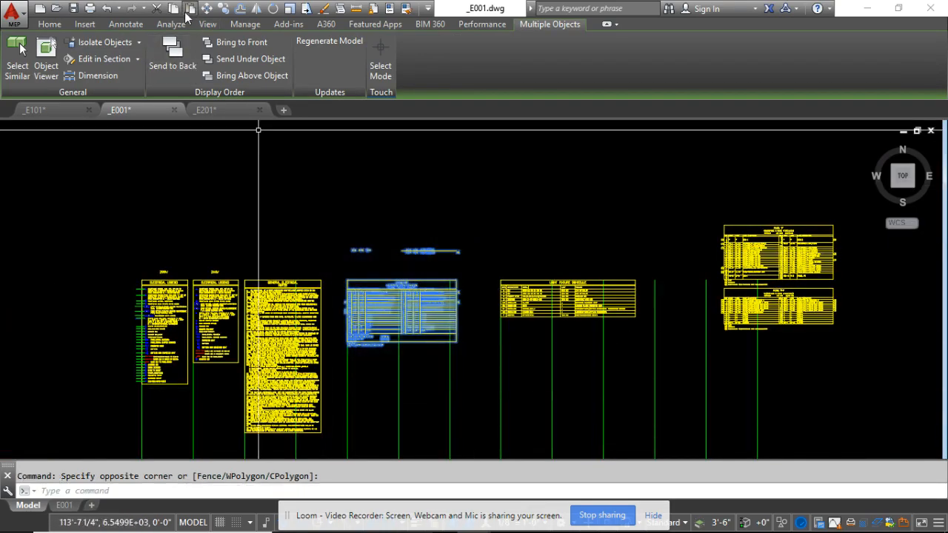
# Step: Paste the copied Panel 'PA' schedule into the E201 model space above the lighting floor plan
pyautogui.click(207, 111)
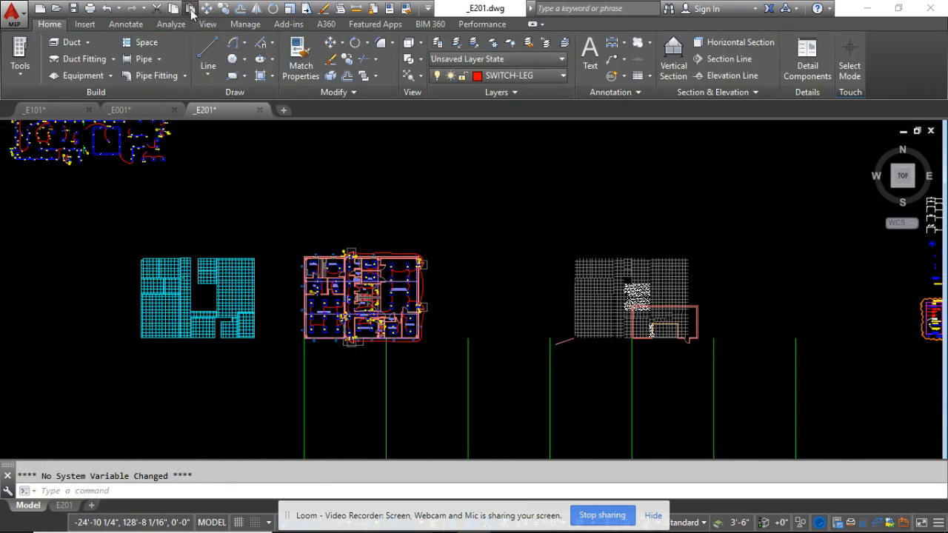
pyautogui.click(190, 10)
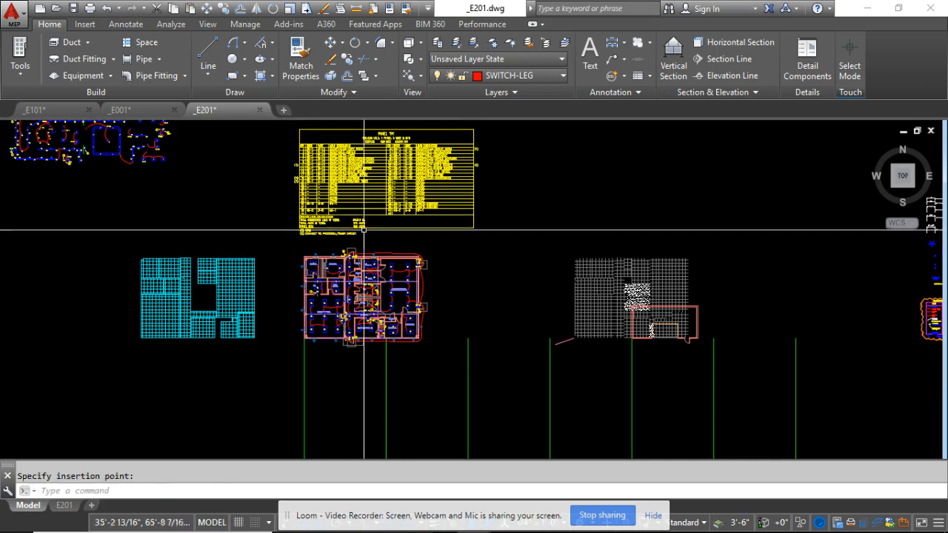
# Step: Delete the LIGHTS-INTERIOR load designation from the circuit 38 row of the pasted Panel 'PA' schedule
pyautogui.scroll(6, 296, 229)
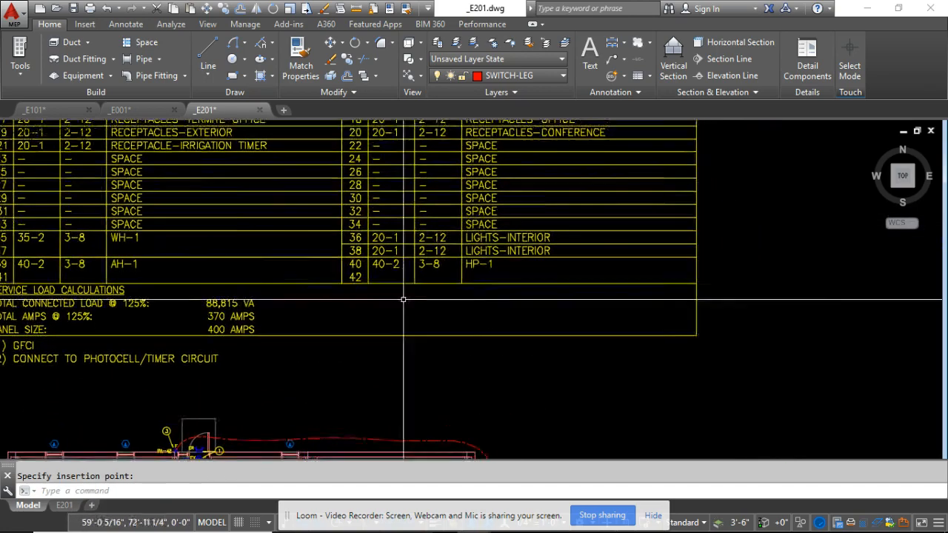
pyautogui.click(498, 252)
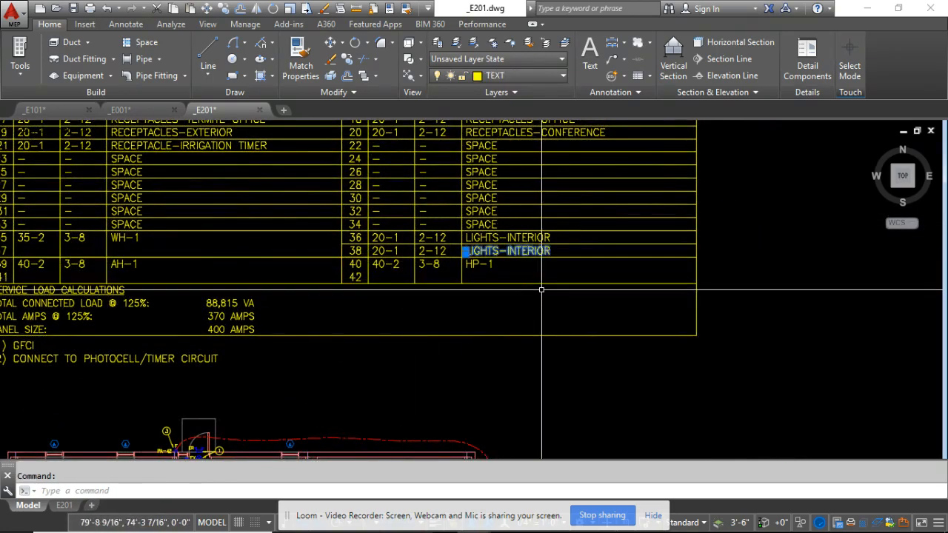
pyautogui.press('Delete')
# Step: Move the loose LIGHTS-EXTERIOR text and its (2) note from above the schedule into the circuit 38 row
pyautogui.scroll(-5, 455, 289)
pyautogui.scroll(8, 441, 166)
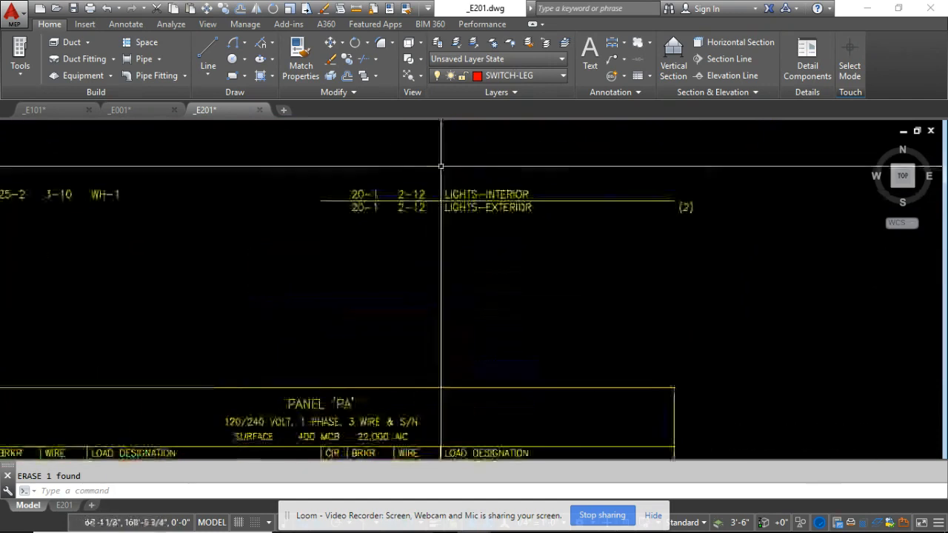
pyautogui.scroll(2, 484, 211)
pyautogui.click(475, 209)
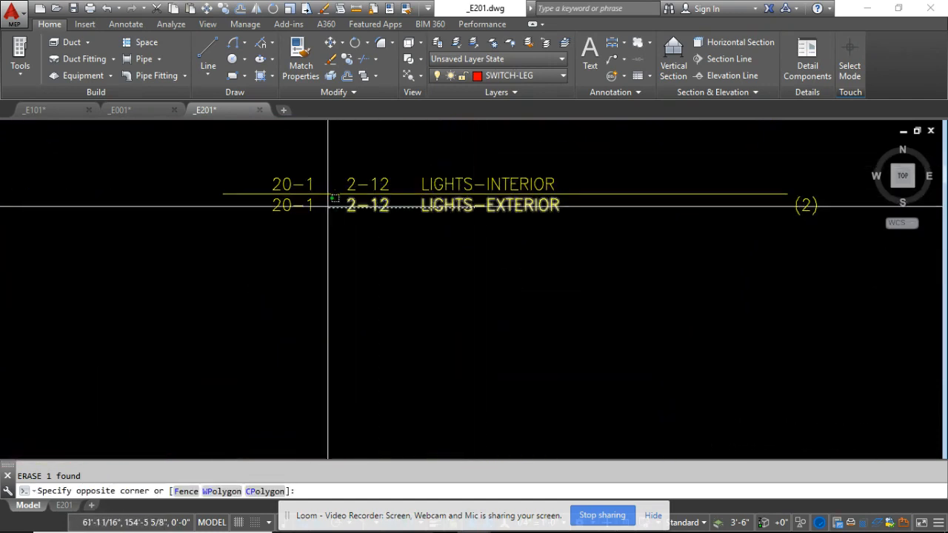
pyautogui.click(409, 211)
pyautogui.click(805, 208)
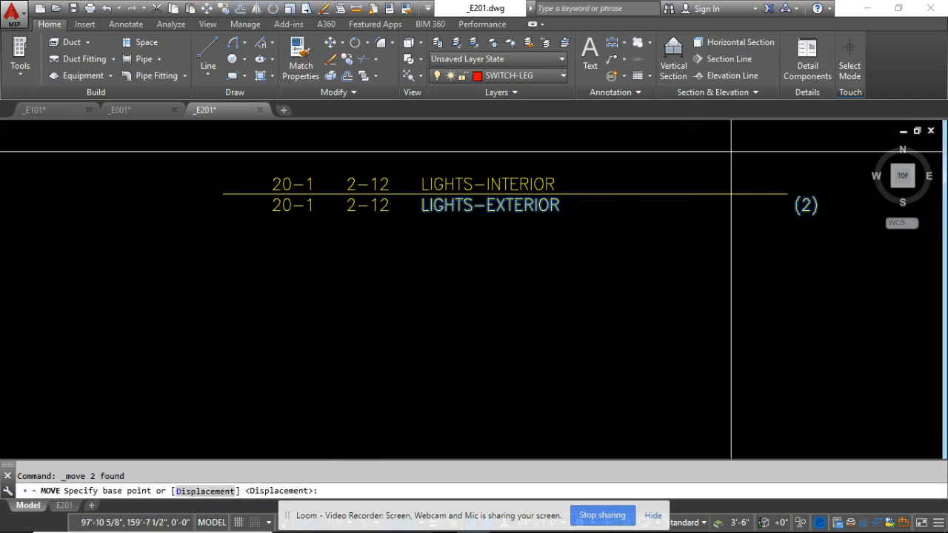
pyautogui.click(796, 188)
pyautogui.scroll(-8, 746, 195)
pyautogui.scroll(6, 556, 132)
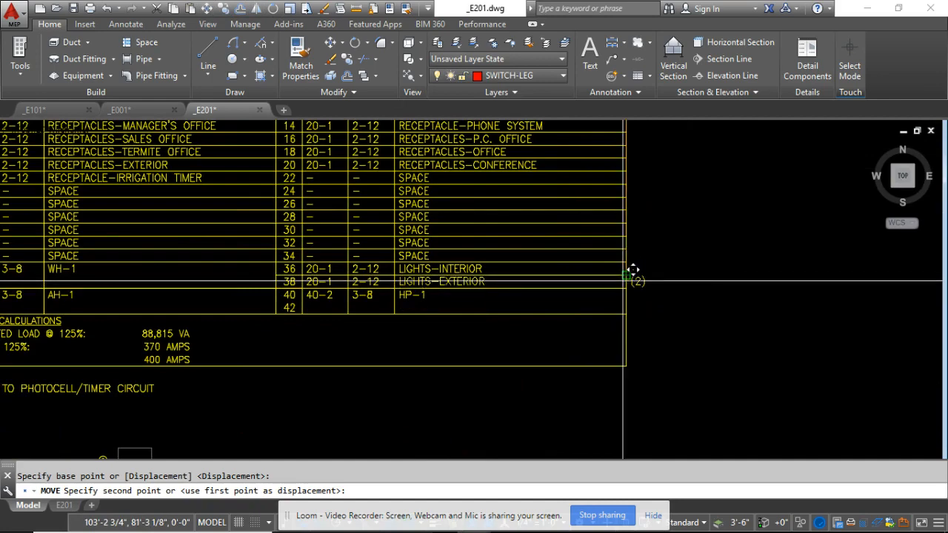
pyautogui.scroll(-3, 579, 437)
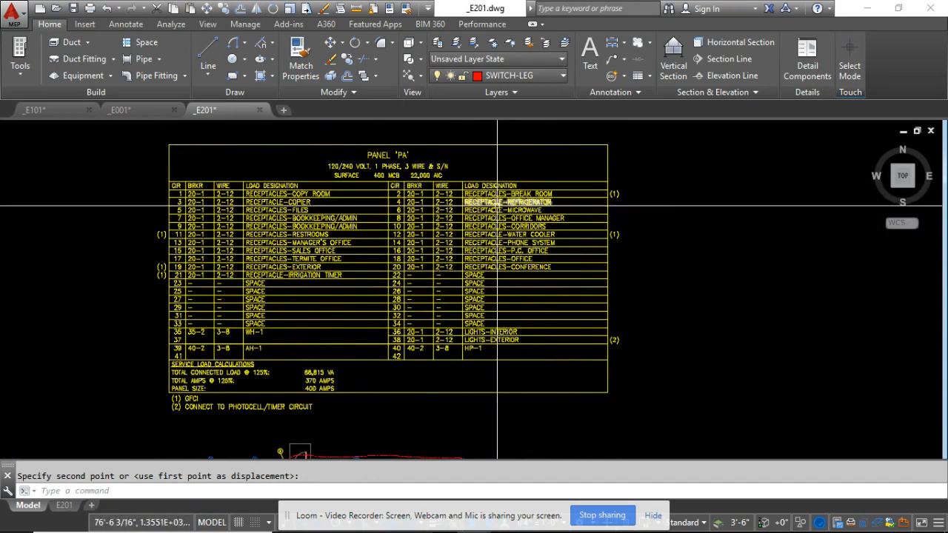
# Step: Examine lighting circuits 36 and 38 in the Panel 'PA' schedule and compare them with the lighting floor plan below
pyautogui.scroll(4, 263, 359)
pyautogui.scroll(-2, 263, 359)
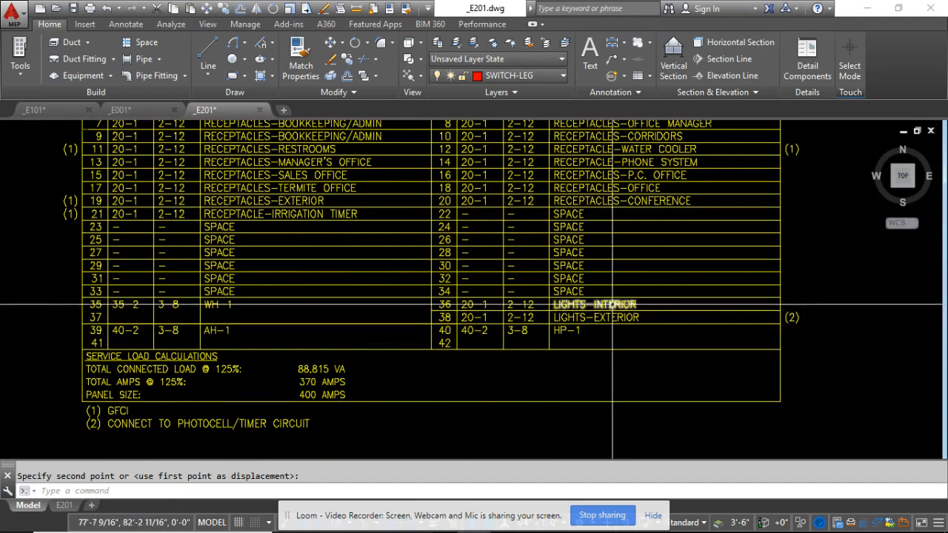
pyautogui.scroll(4, 549, 326)
pyautogui.scroll(-4, 549, 333)
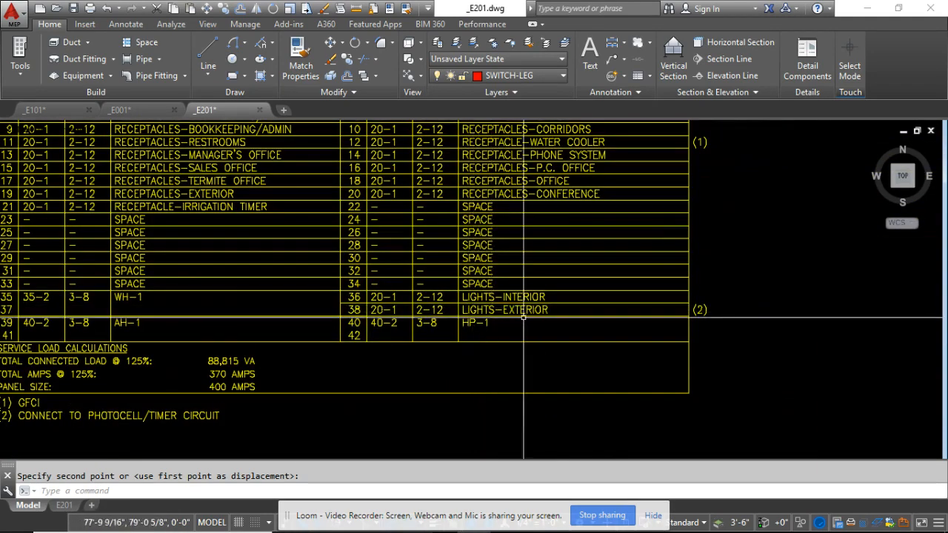
pyautogui.scroll(2, 524, 317)
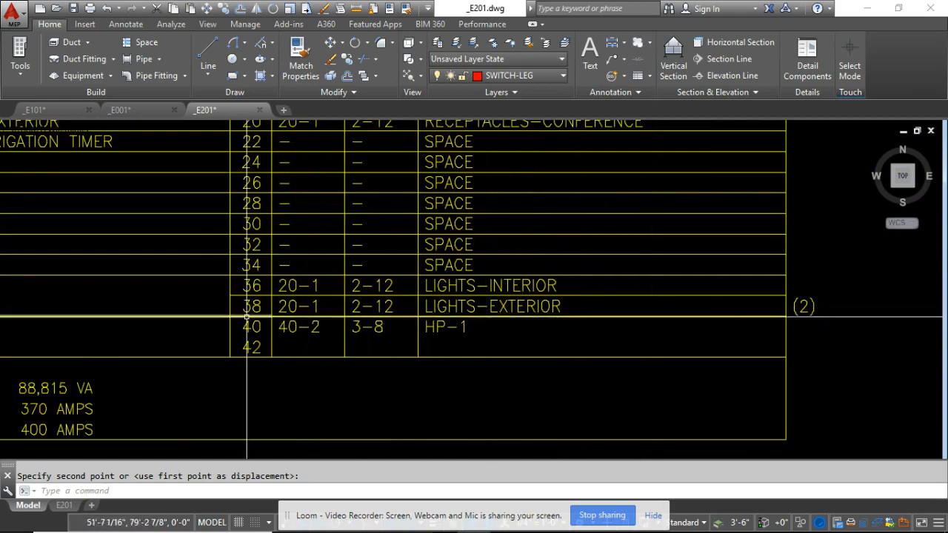
pyautogui.scroll(-10, 582, 268)
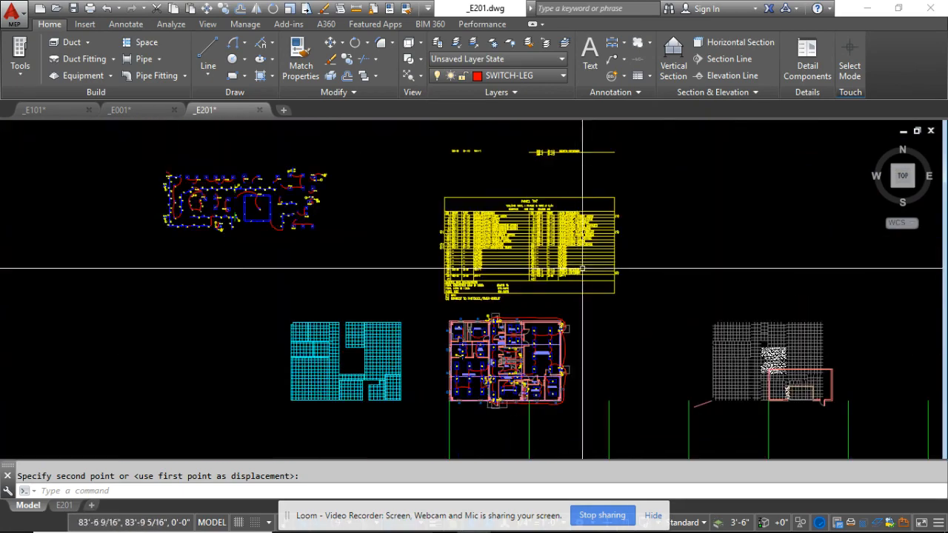
pyautogui.scroll(6, 547, 379)
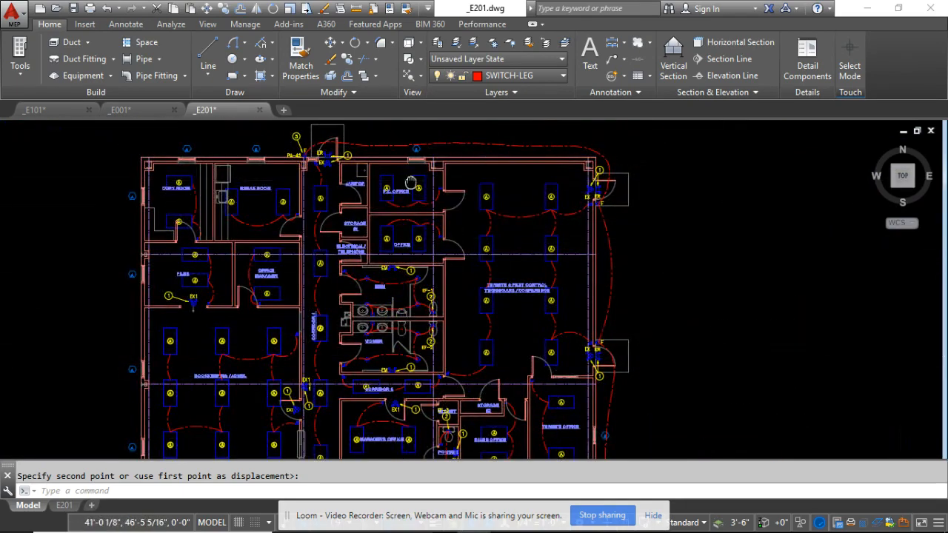
pyautogui.moveTo(410, 180); pyautogui.dragTo(421, 242, button='middle')
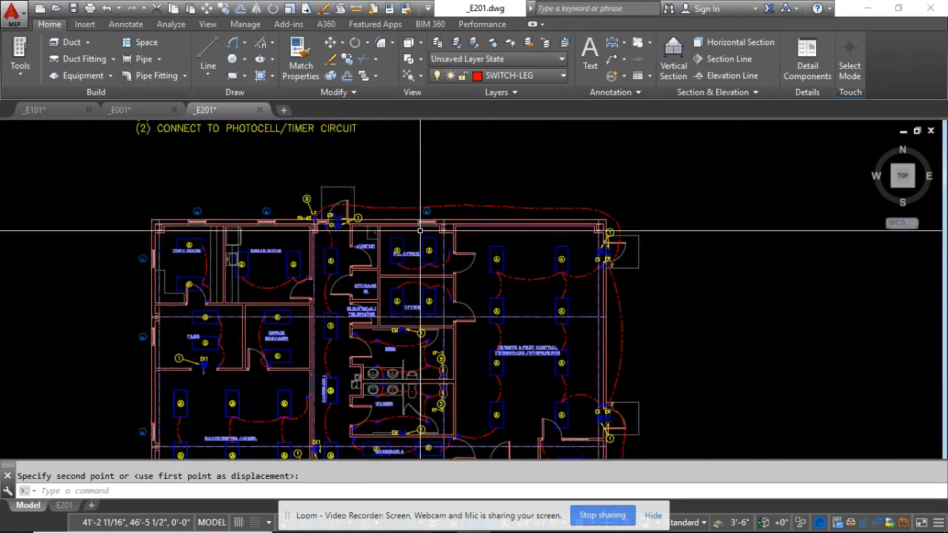
# Step: Copy the vertical PA-40 circuit tag from the L-shaped lighting plan, with Ortho off, to just above exterior fixture F beside keynote 3
pyautogui.click(349, 68)
pyautogui.moveTo(721, 312); pyautogui.dragTo(315, 294, button='middle')
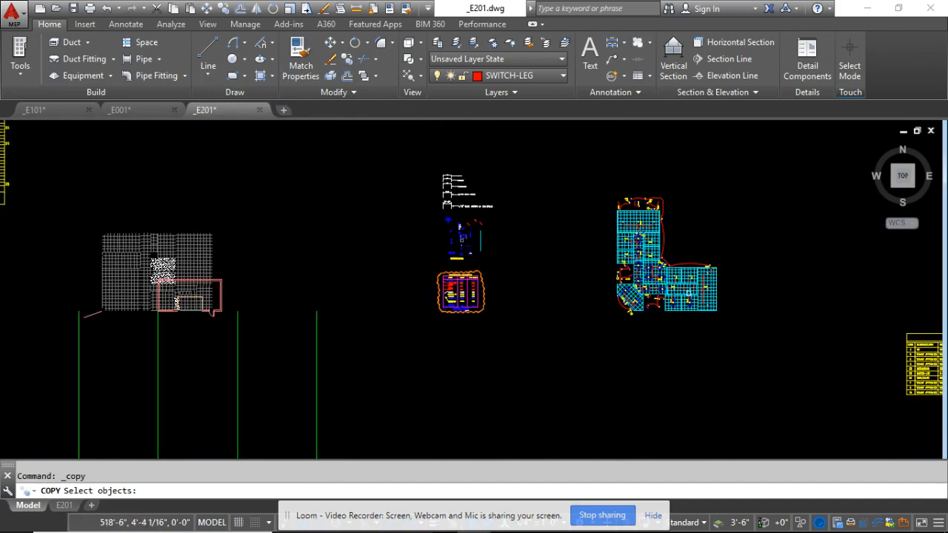
pyautogui.scroll(6, 730, 265)
pyautogui.scroll(6, 623, 263)
pyautogui.scroll(-4, 624, 262)
pyautogui.moveTo(411, 196)
pyautogui.mouseDown(button='middle')
pyautogui.moveTo(509, 255)
pyautogui.moveTo(580, 352)
pyautogui.mouseUp(button='middle')
pyautogui.moveTo(449, 218); pyautogui.dragTo(494, 380, button='middle')
pyautogui.scroll(4, 529, 183)
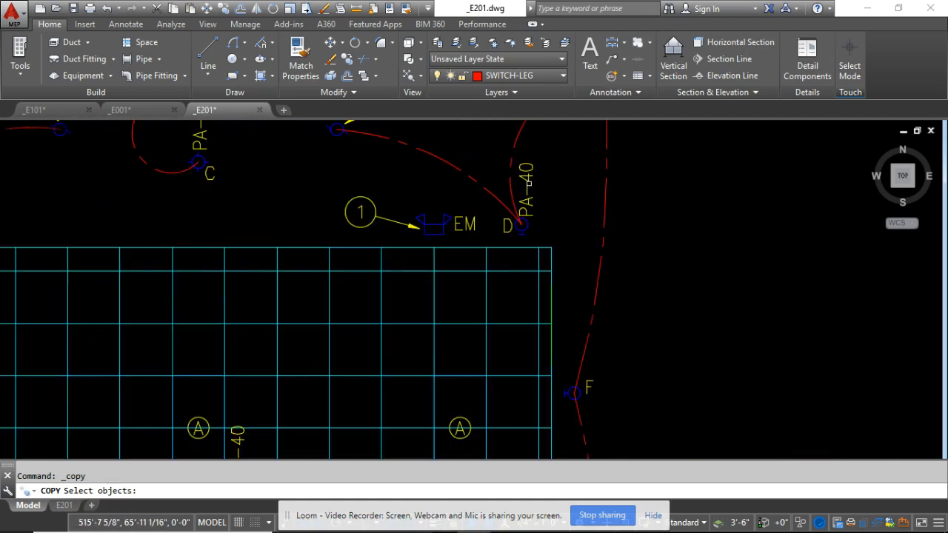
pyautogui.click(536, 197)
pyautogui.scroll(-15, 552, 215)
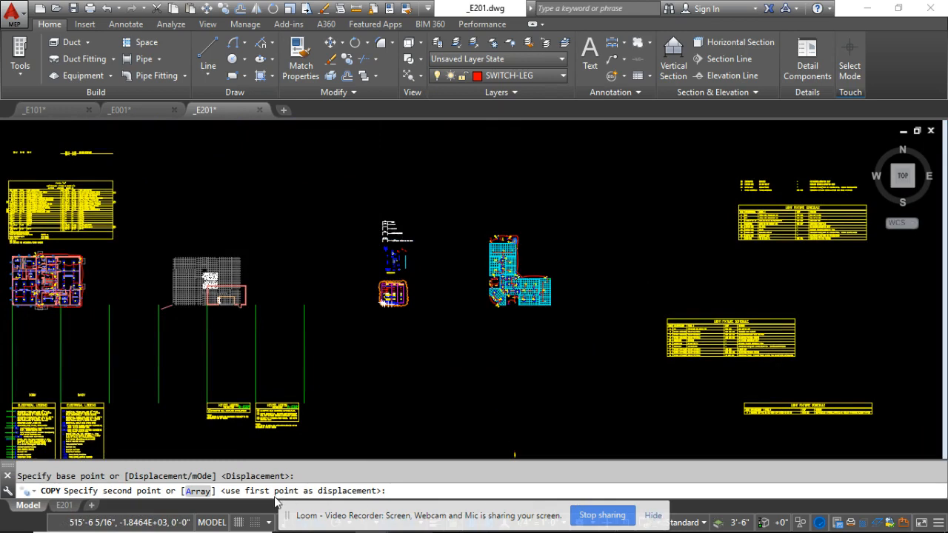
pyautogui.click(652, 516)
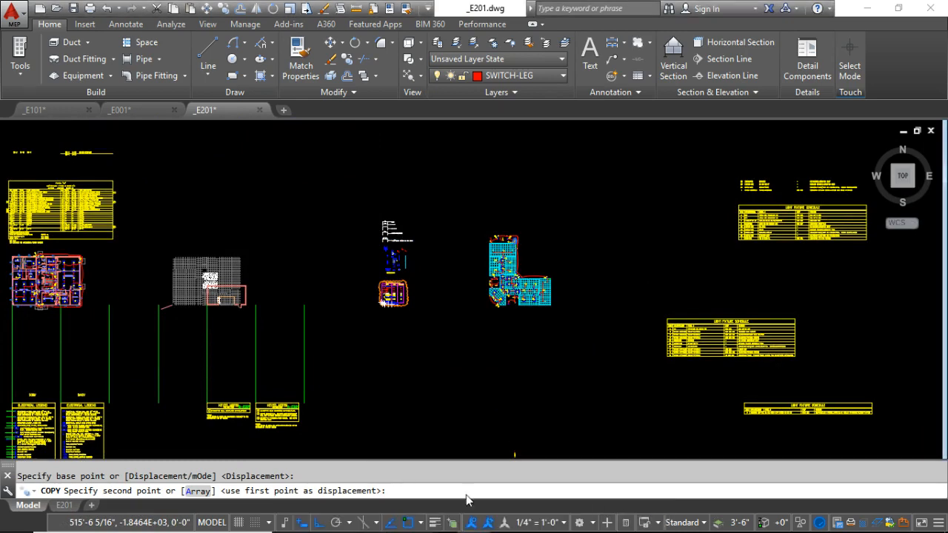
pyautogui.click(320, 523)
pyautogui.scroll(-2, 370, 317)
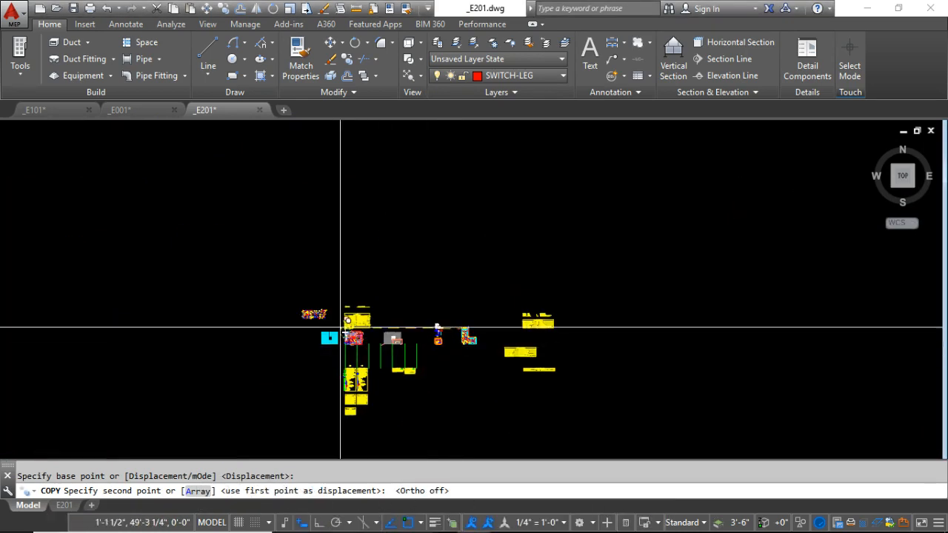
pyautogui.scroll(12, 383, 317)
pyautogui.scroll(-3, 384, 317)
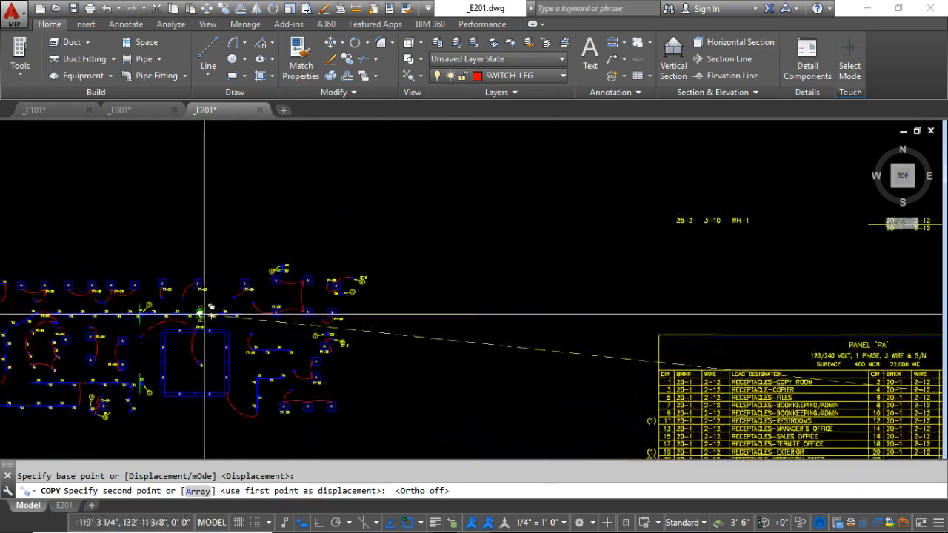
pyautogui.scroll(-3, 222, 266)
pyautogui.scroll(4, 383, 376)
pyautogui.moveTo(177, 259); pyautogui.dragTo(409, 300, button='middle')
pyautogui.scroll(4, 259, 237)
pyautogui.scroll(6, 285, 250)
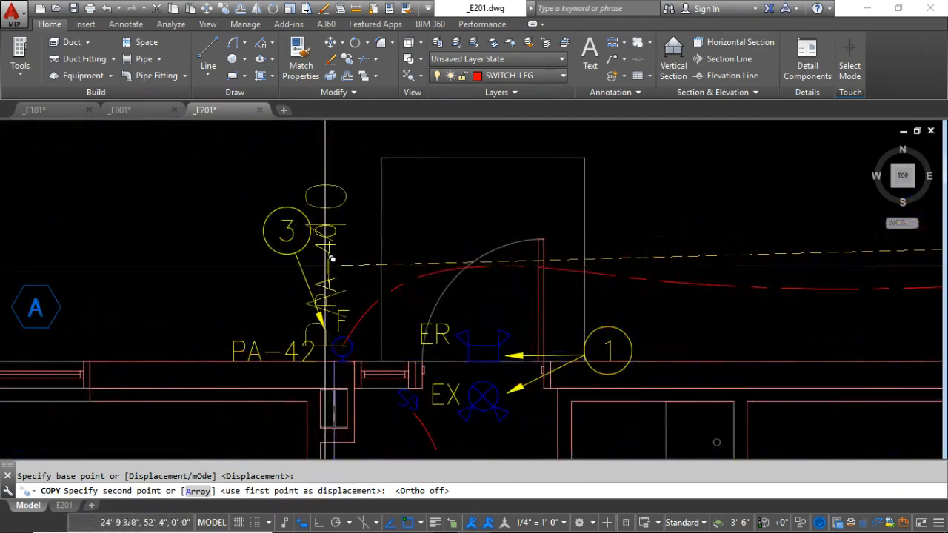
pyautogui.click(339, 284)
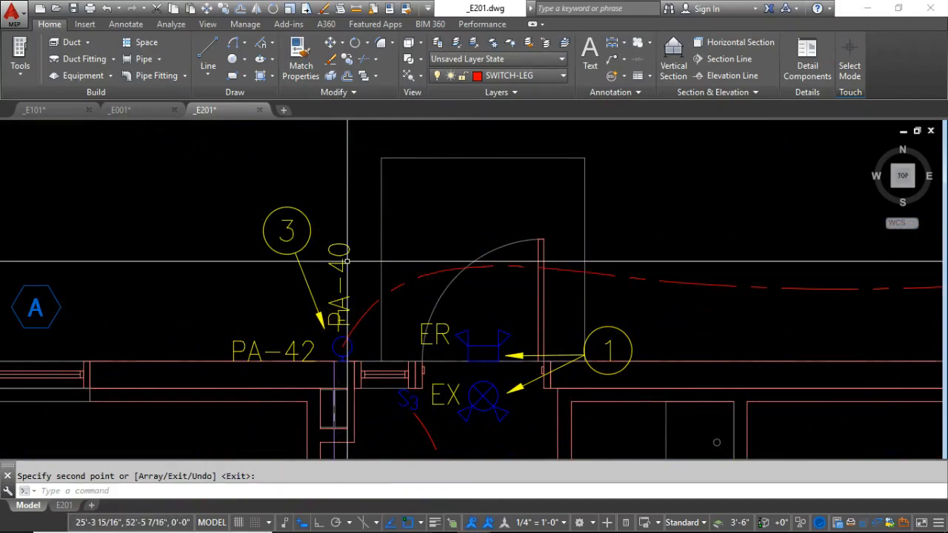
# Step: Move the overlapping F switch label to the right side of its exterior fixture, clear of the copied circuit tag
pyautogui.scroll(3, 338, 266)
pyautogui.press('Escape')
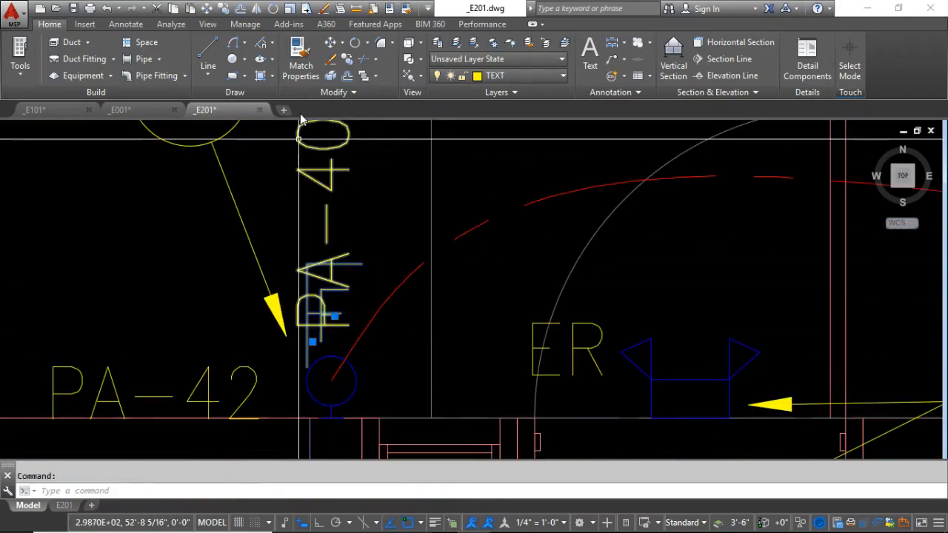
pyautogui.click(331, 43)
pyautogui.click(335, 316)
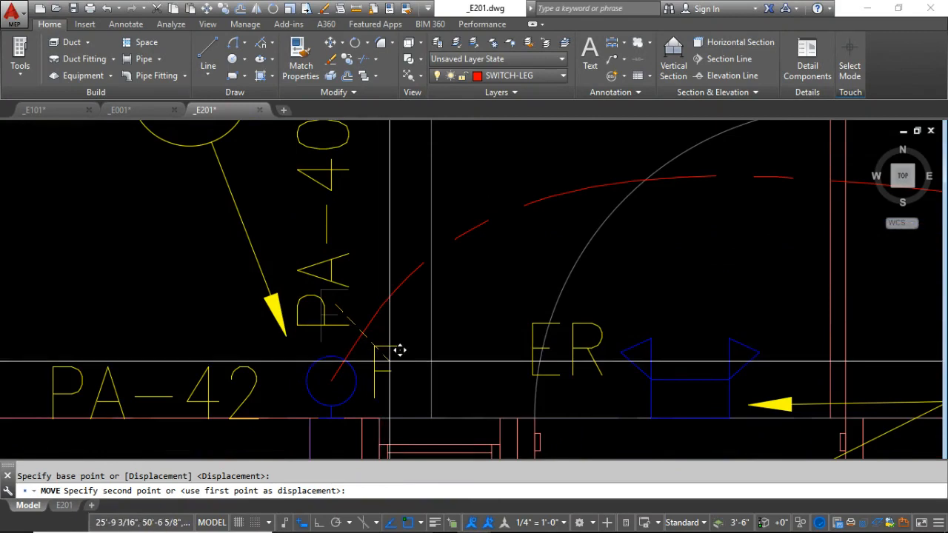
pyautogui.scroll(-6, 339, 391)
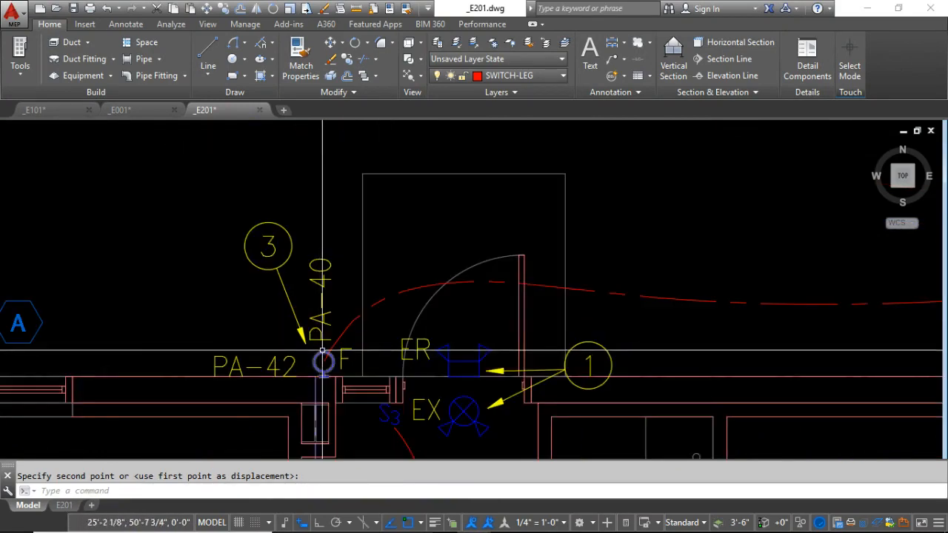
# Step: Change the copied PA-40 circuit tag above exterior fixture F to PA-38, the schedule's LIGHTS-EXTERIOR circuit
pyautogui.scroll(3, 319, 385)
pyautogui.scroll(-8, 563, 329)
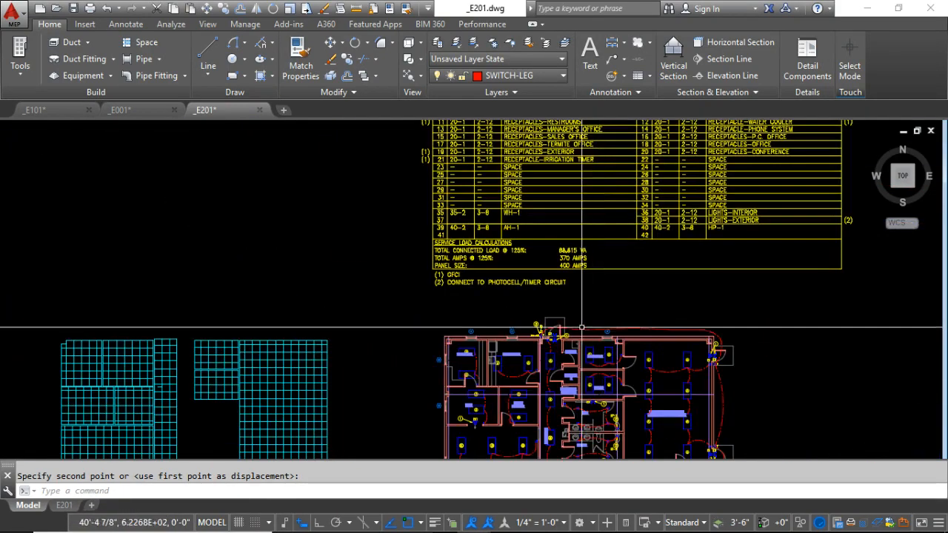
pyautogui.scroll(8, 557, 341)
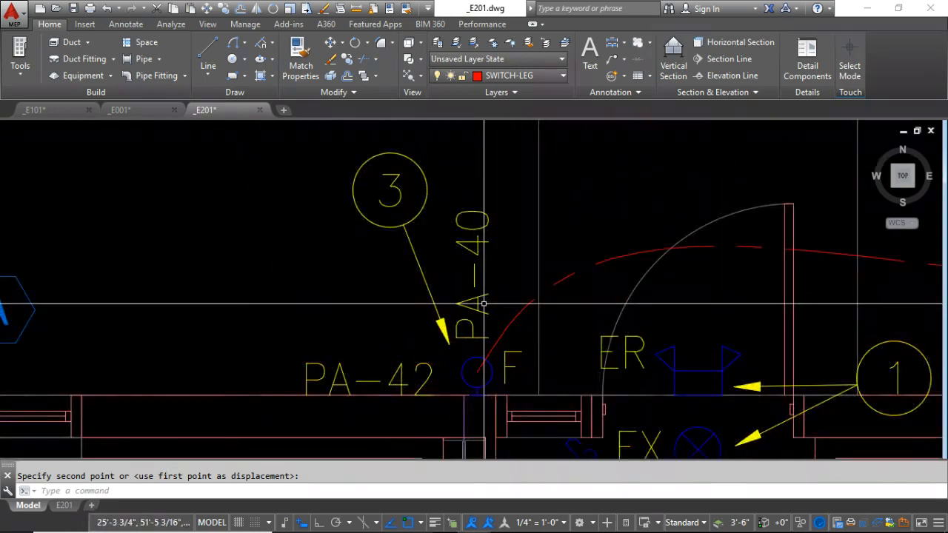
pyautogui.click(494, 310)
pyautogui.click(475, 300)
pyautogui.scroll(-5, 444, 326)
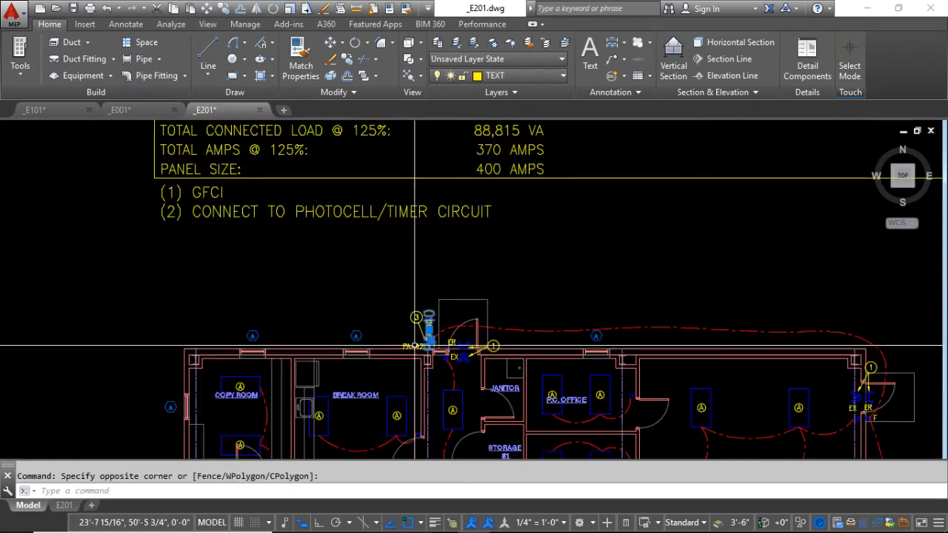
pyautogui.scroll(4, 277, 339)
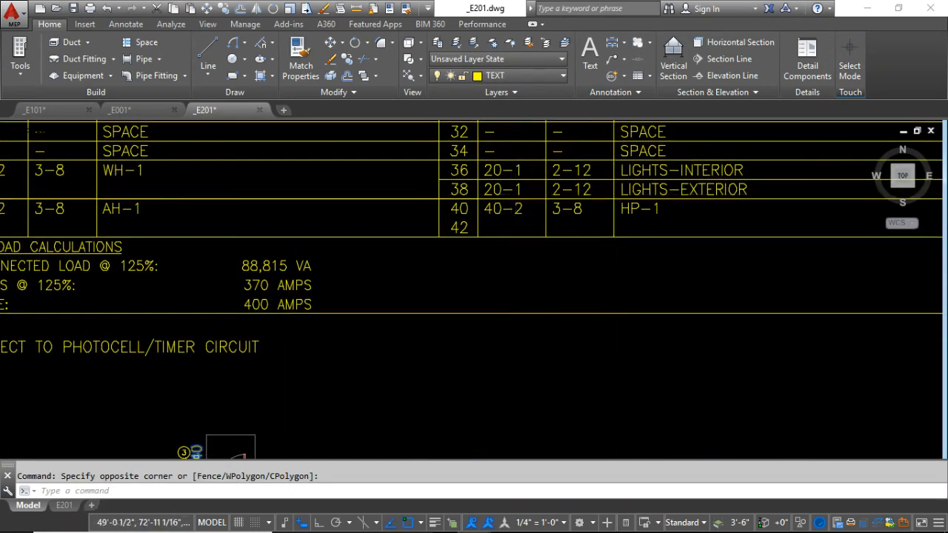
pyautogui.scroll(-5, 343, 263)
pyautogui.scroll(5, 342, 263)
pyautogui.press('Escape')
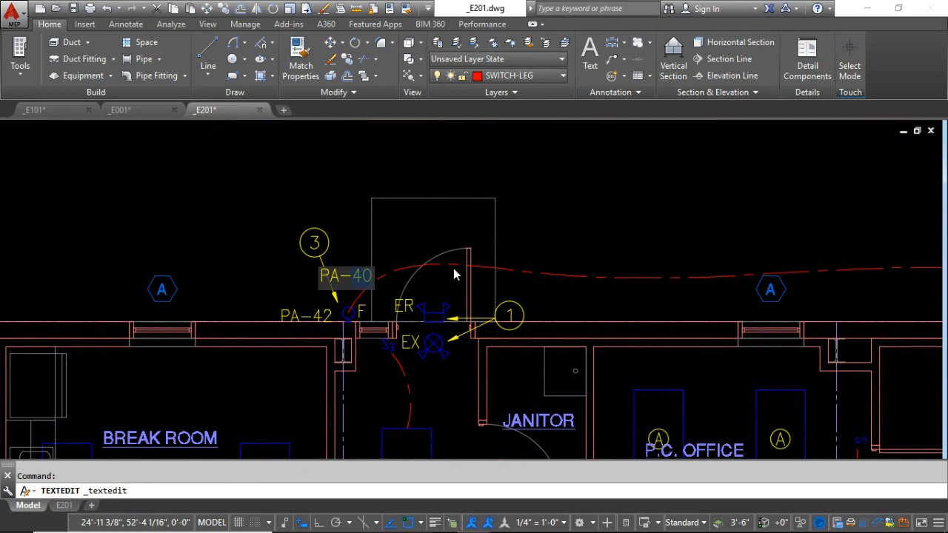
pyautogui.write('PA-38')
pyautogui.press('Return')
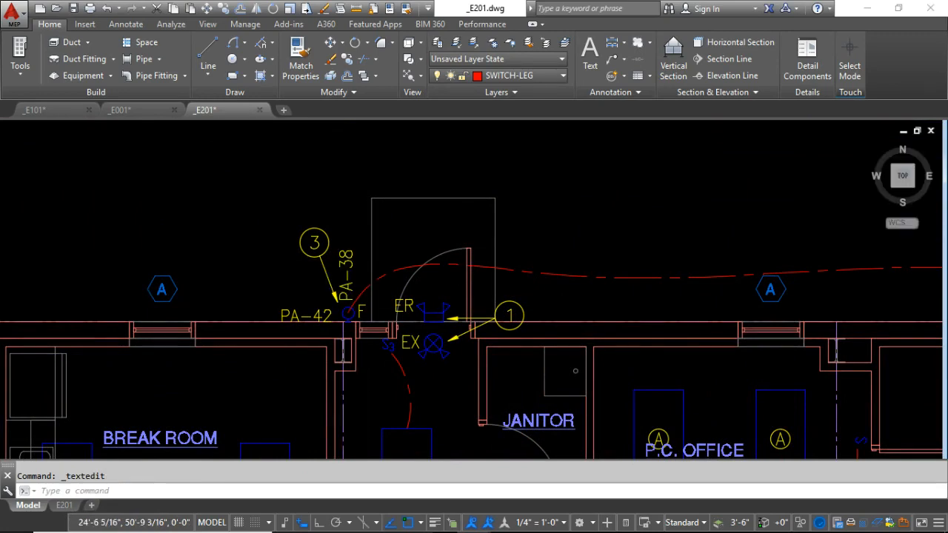
# Step: Trace the exterior lighting run from the PA-38 tag around the building perimeter and its door fixtures
pyautogui.scroll(-2, 340, 307)
pyautogui.scroll(-3, 337, 307)
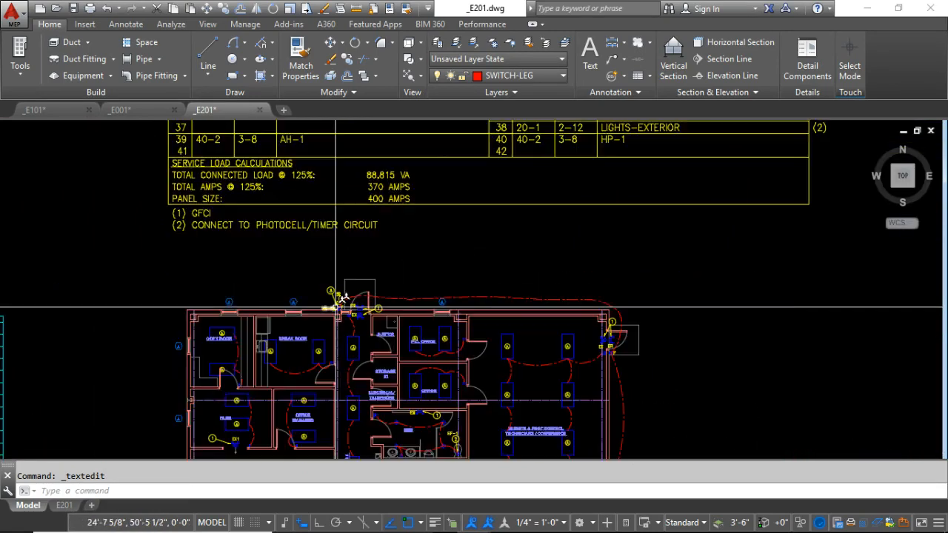
pyautogui.moveTo(501, 395); pyautogui.dragTo(419, 239, button='middle')
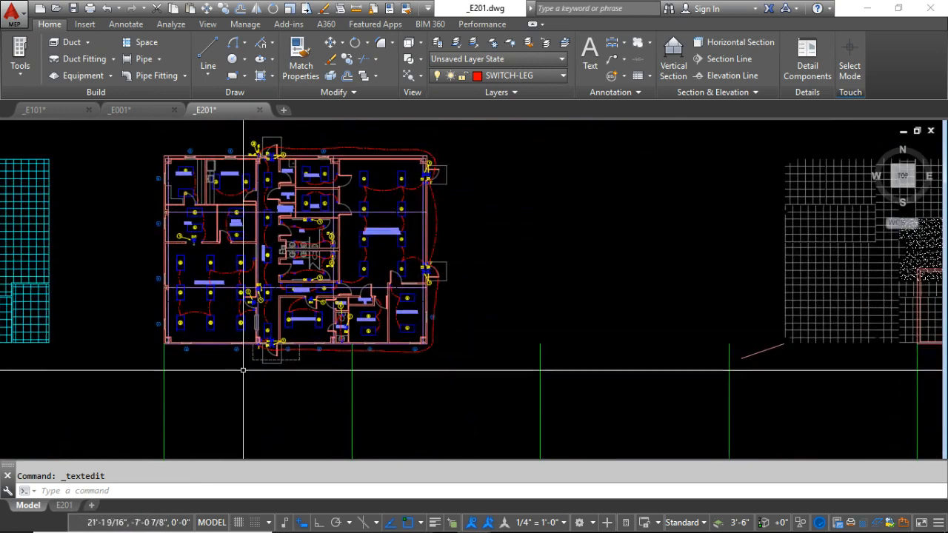
pyautogui.scroll(8, 271, 154)
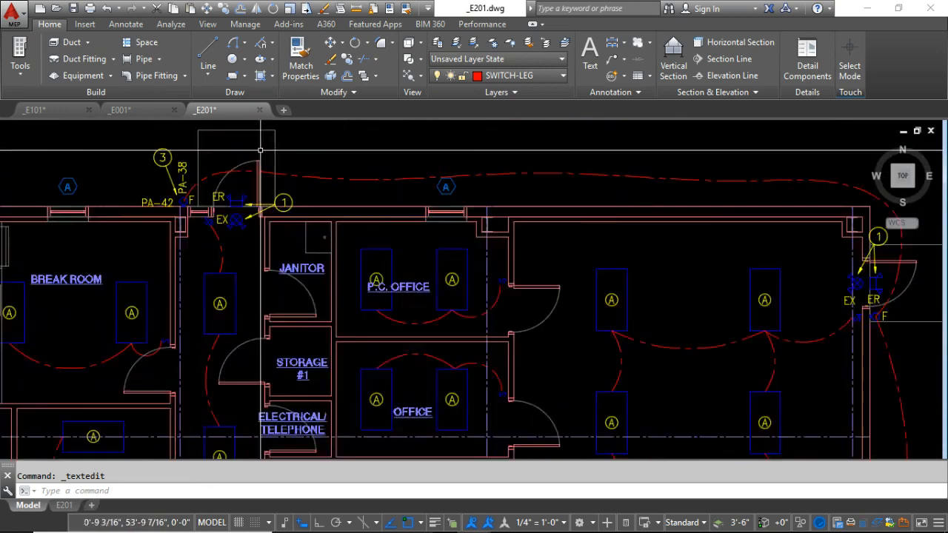
pyautogui.scroll(-3, 289, 201)
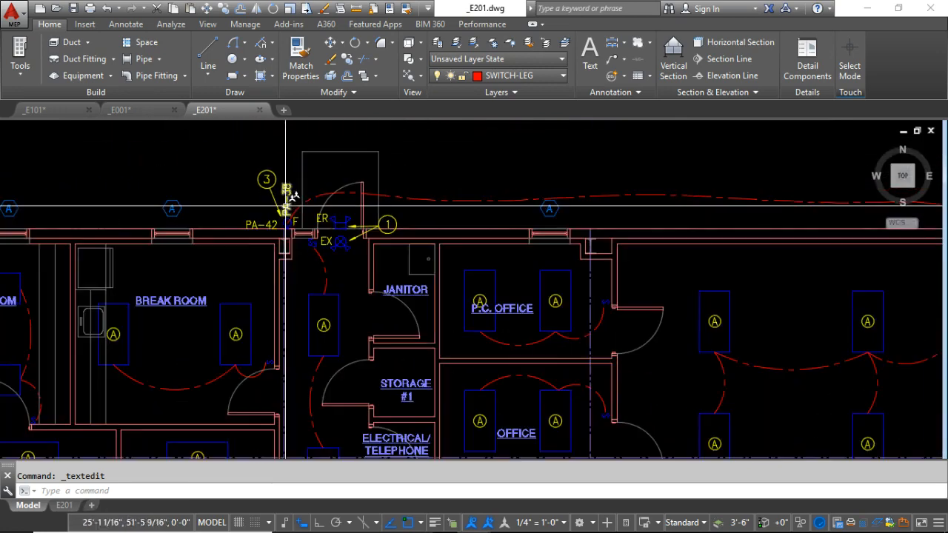
pyautogui.scroll(-2, 707, 253)
pyautogui.moveTo(707, 254); pyautogui.dragTo(444, 248, button='middle')
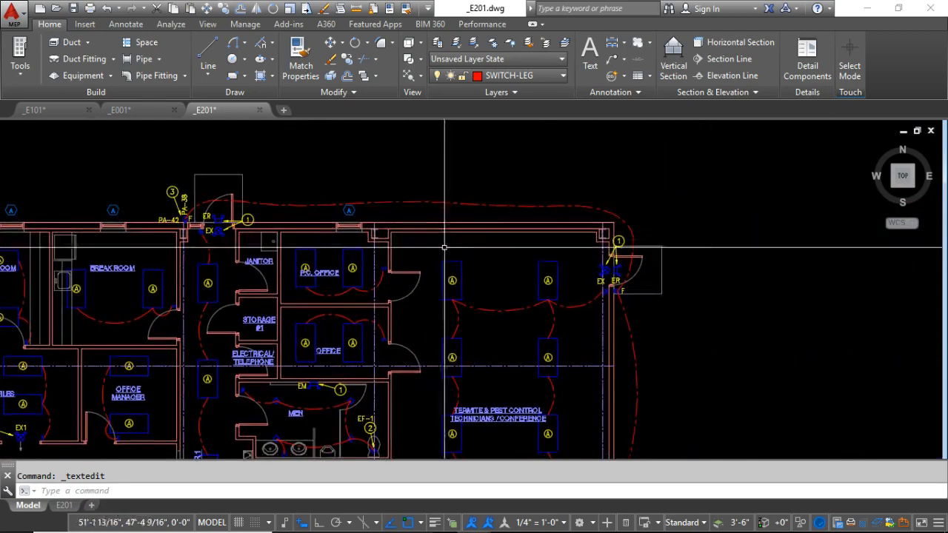
# Step: Read the note reference beside the LIGHTS-EXTERIOR circuit in the panel schedule and the matching note (2) below the service load calculations
pyautogui.scroll(-4, 486, 328)
pyautogui.scroll(2, 488, 326)
pyautogui.scroll(4, 530, 280)
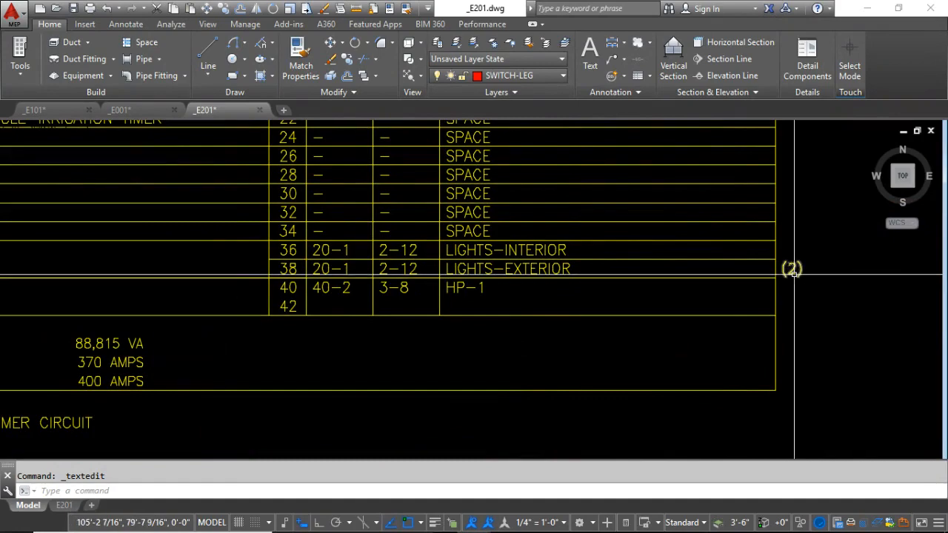
pyautogui.moveTo(793, 273)
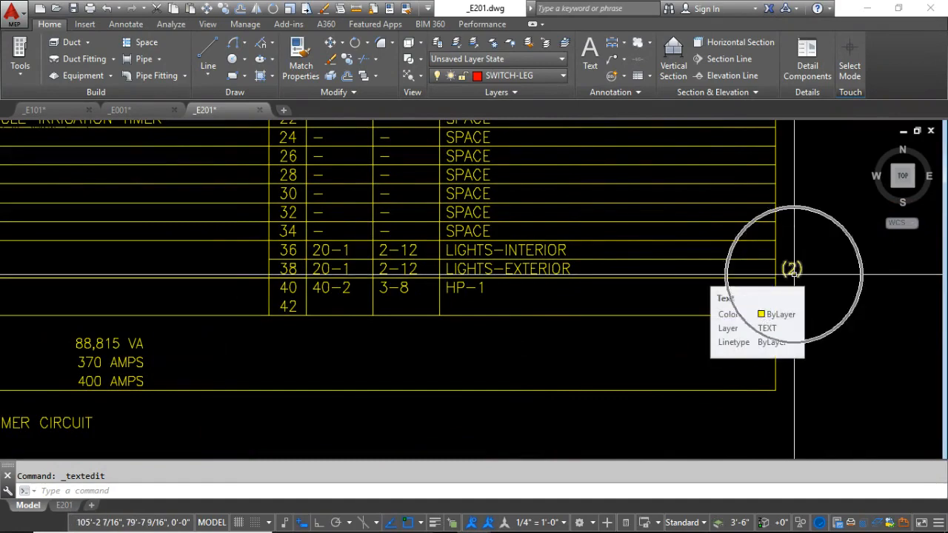
pyautogui.scroll(-6, 582, 290)
pyautogui.scroll(4, 570, 300)
pyautogui.scroll(2, 370, 328)
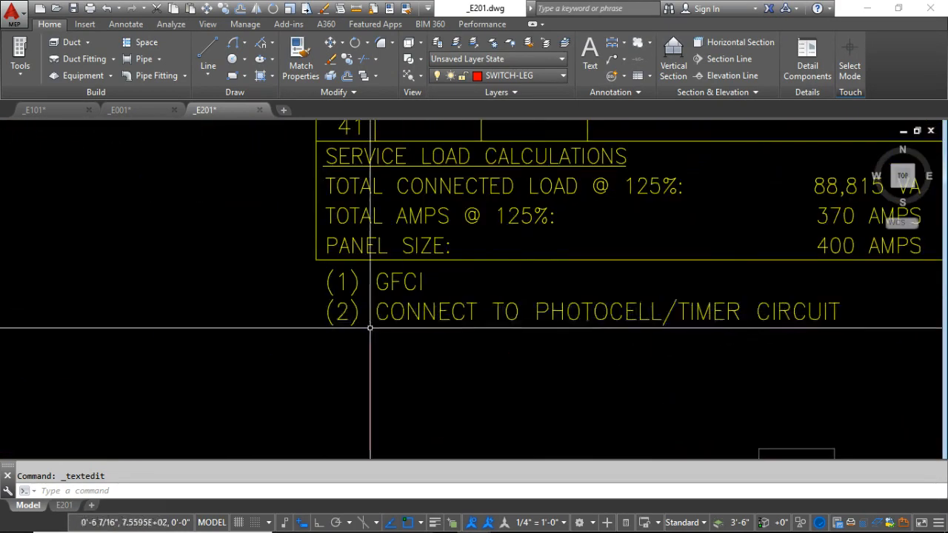
pyautogui.click(357, 320)
pyautogui.moveTo(424, 326); pyautogui.dragTo(254, 324, button='middle')
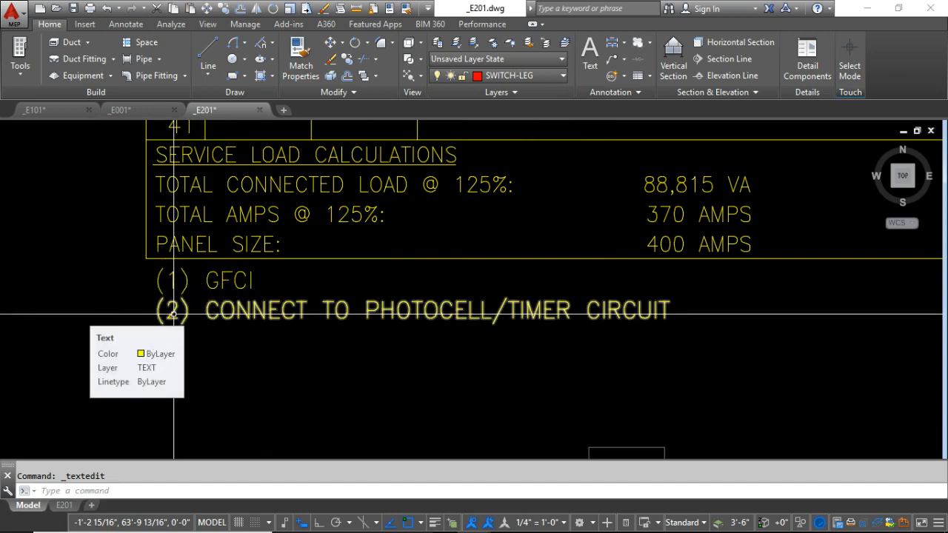
pyautogui.click(400, 312)
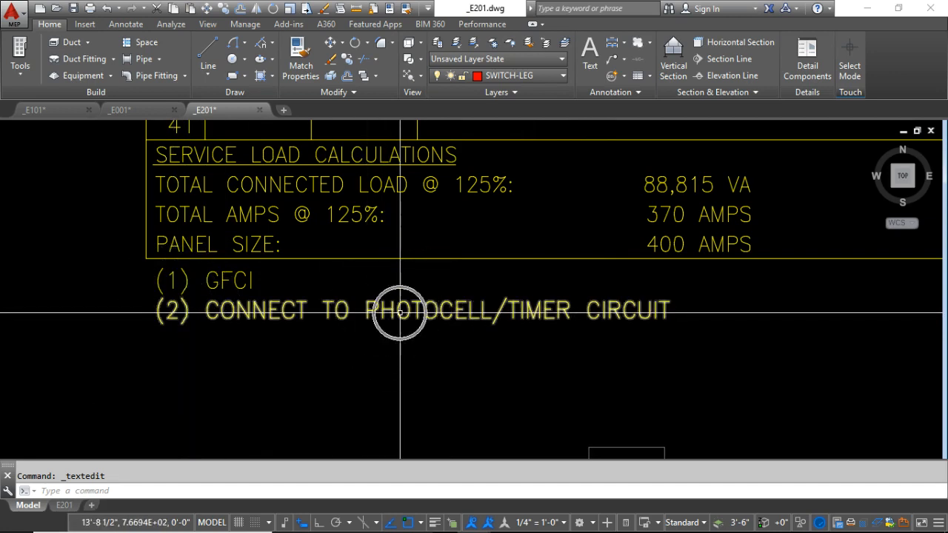
pyautogui.click(459, 305)
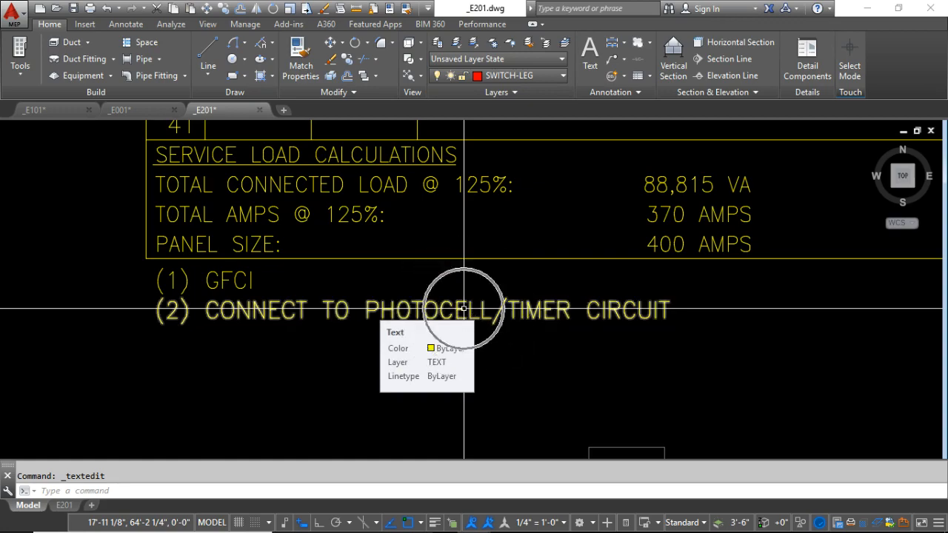
# Step: Examine the exterior lighting run from the PA-38 tag around the building to the fixture at the opposite corridor door
pyautogui.scroll(-4, 453, 298)
pyautogui.scroll(-4, 451, 294)
pyautogui.scroll(6, 491, 339)
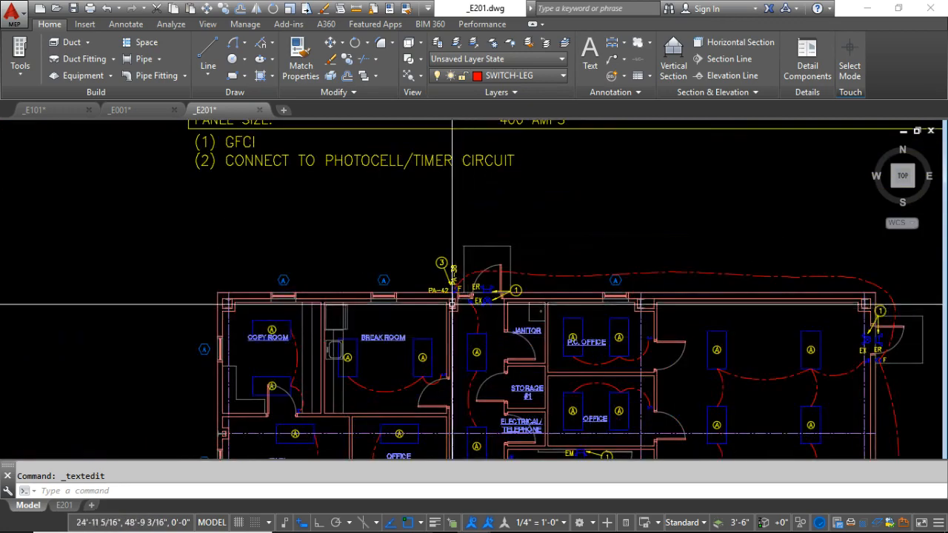
pyautogui.scroll(4, 571, 333)
pyautogui.scroll(-8, 257, 252)
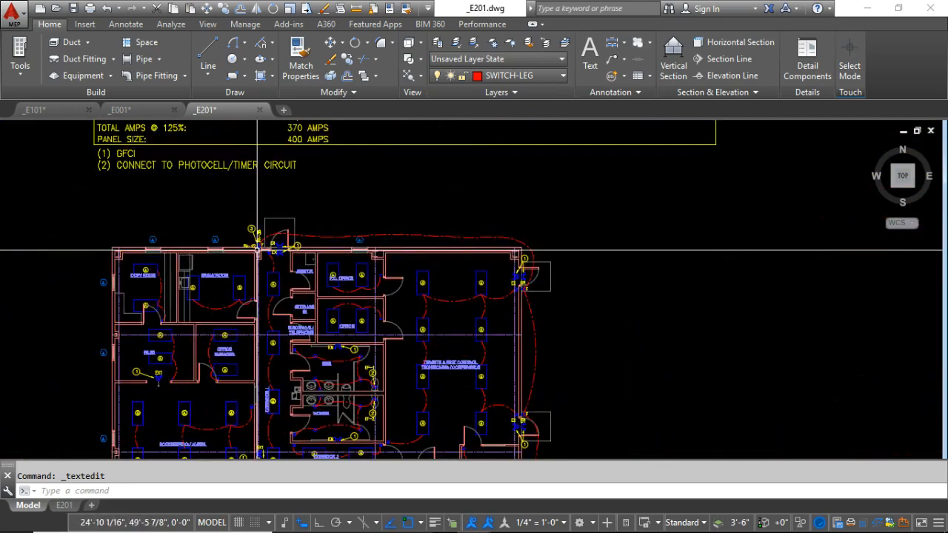
pyautogui.moveTo(264, 254)
pyautogui.mouseDown(button='middle')
pyautogui.moveTo(328, 260)
pyautogui.moveTo(326, 216)
pyautogui.mouseUp(button='middle')
pyautogui.scroll(6, 218, 418)
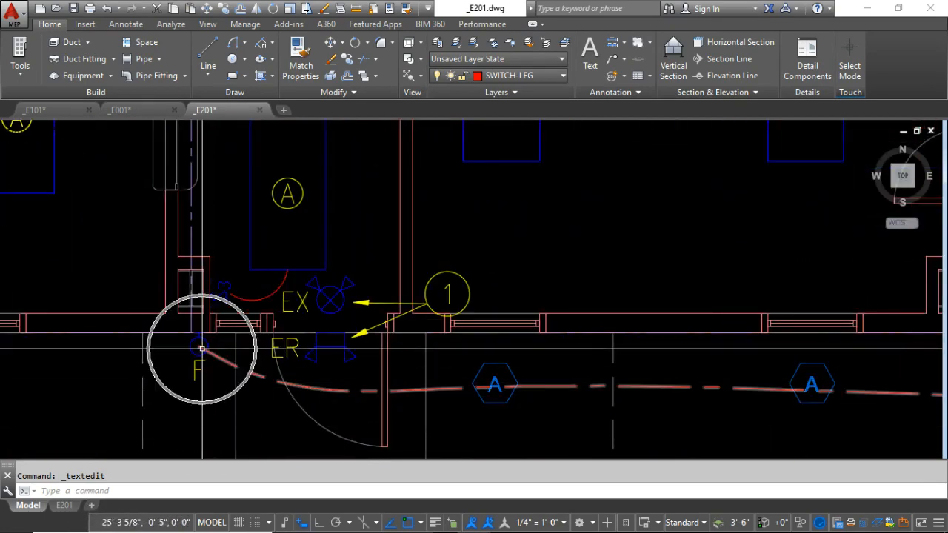
pyautogui.scroll(-5, 201, 348)
pyautogui.scroll(-3, 431, 437)
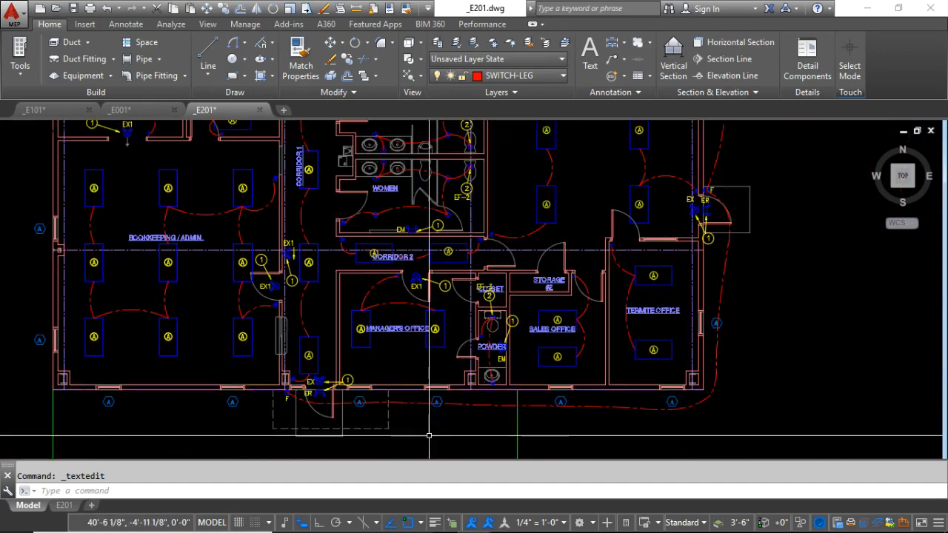
pyautogui.scroll(-3, 558, 380)
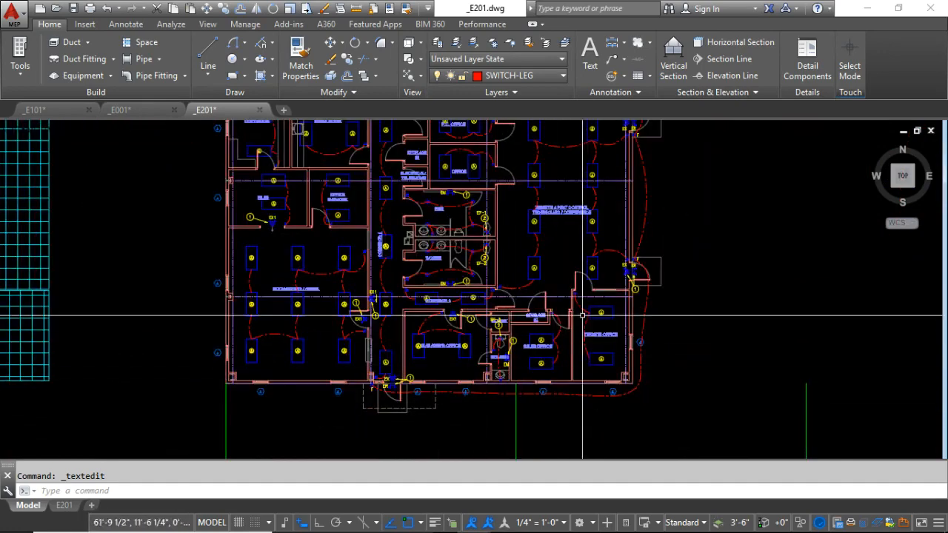
pyautogui.moveTo(567, 374); pyautogui.dragTo(570, 429, button='middle')
pyautogui.scroll(-2, 381, 232)
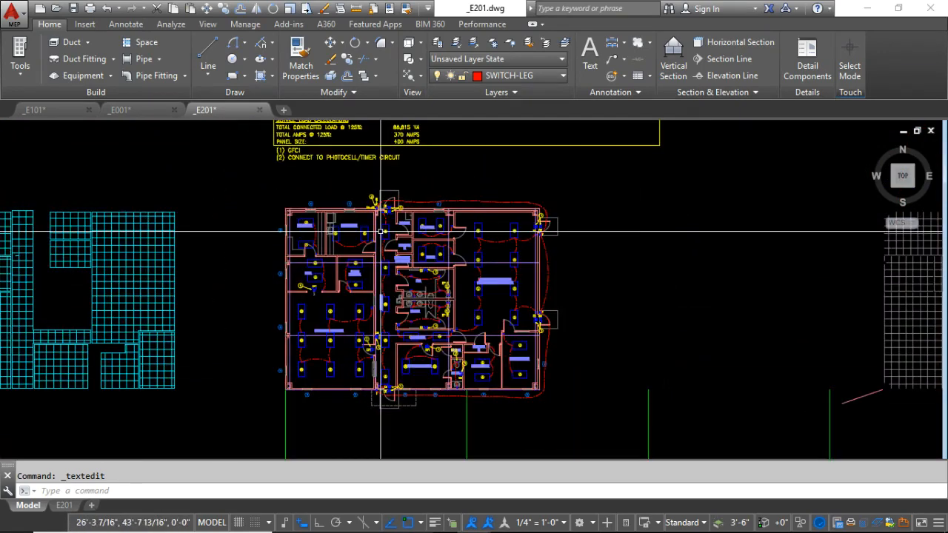
# Step: Look over the interior lighting and switch legs, ending with a close view of the copy room and break room
pyautogui.scroll(4, 344, 262)
pyautogui.moveTo(308, 260); pyautogui.dragTo(275, 210, button='middle')
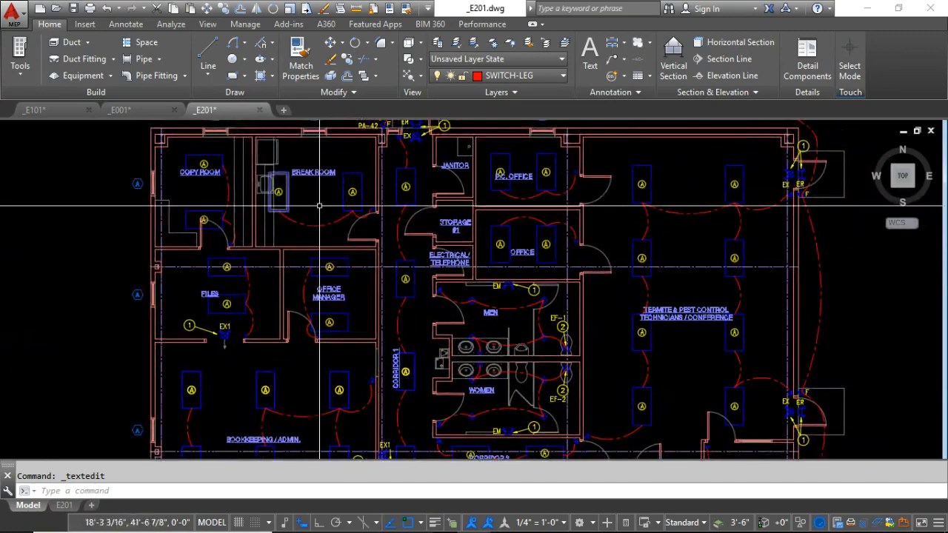
pyautogui.scroll(-2, 244, 268)
pyautogui.moveTo(244, 268); pyautogui.dragTo(250, 205, button='middle')
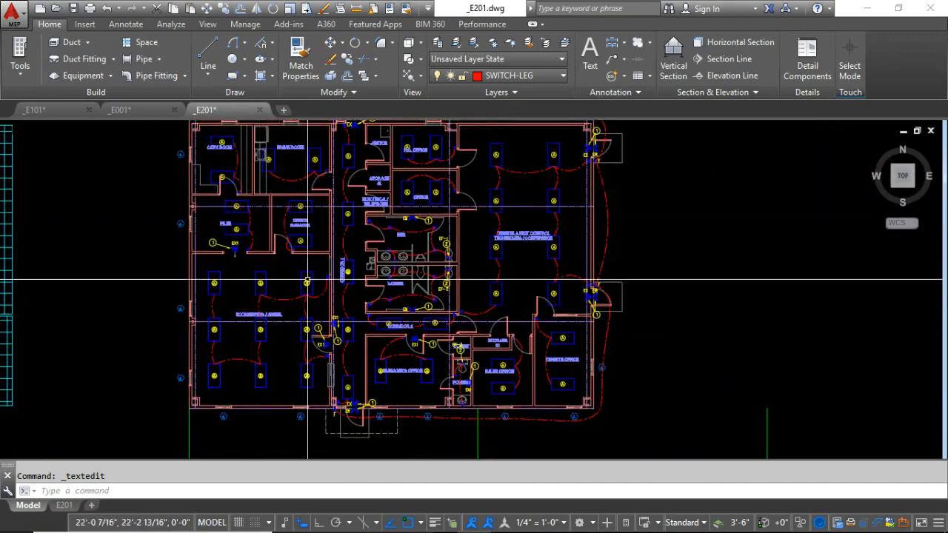
pyautogui.scroll(-2, 315, 309)
pyautogui.moveTo(311, 223); pyautogui.dragTo(308, 289, button='middle')
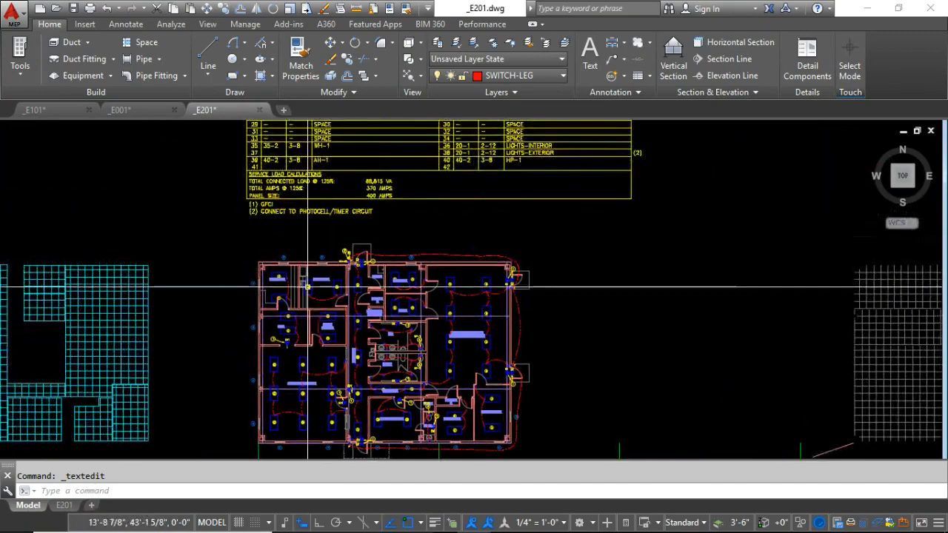
pyautogui.scroll(5, 299, 282)
pyautogui.scroll(4, 249, 295)
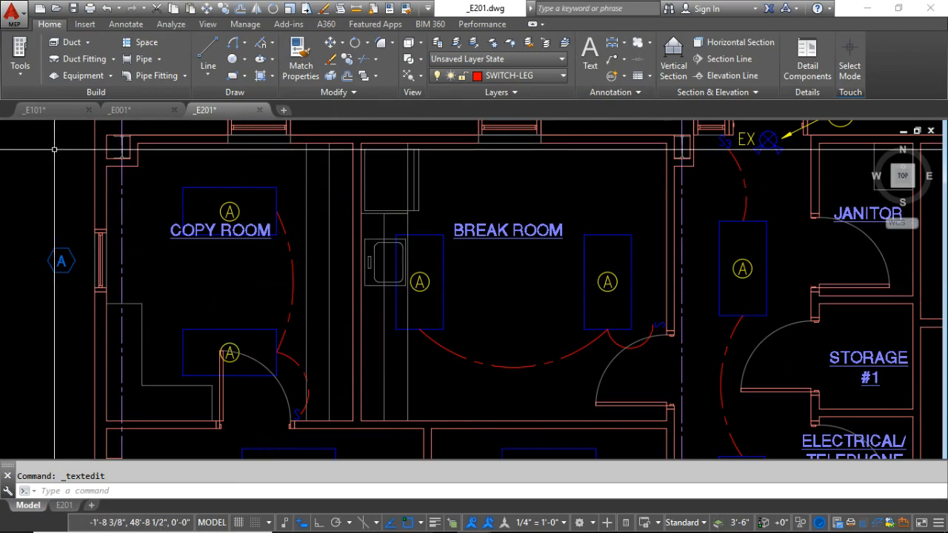
# Step: Switch to the E101 power plan and examine the receptacle circuit tags in the copy room and break room
pyautogui.click(53, 111)
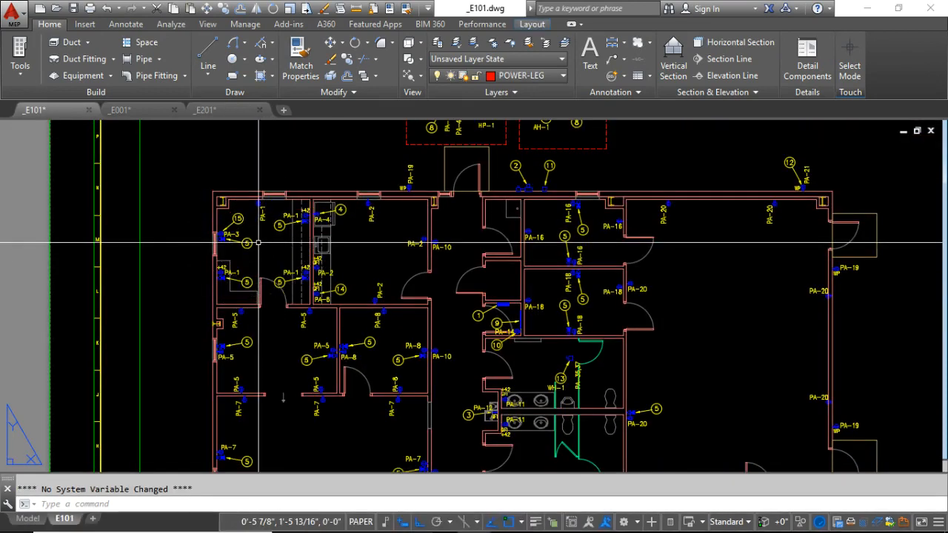
pyautogui.scroll(4, 255, 244)
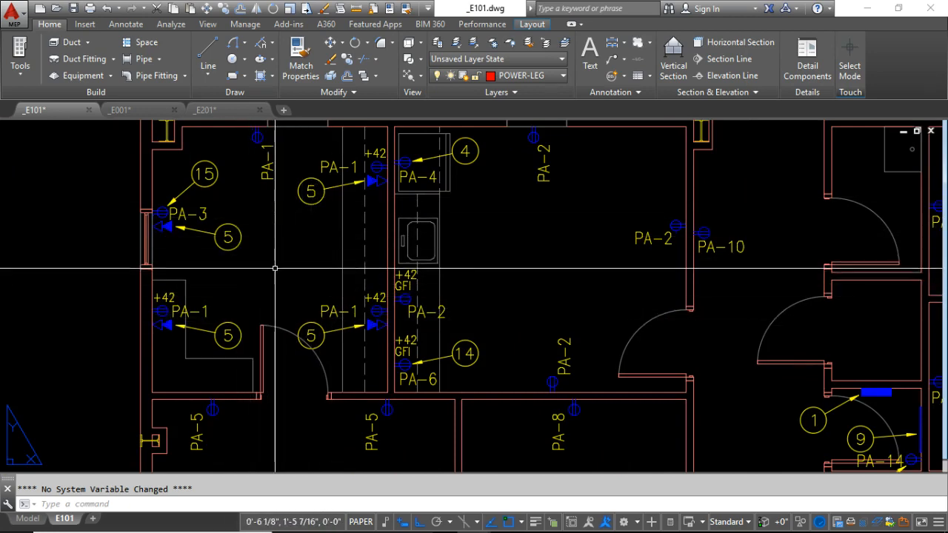
pyautogui.scroll(4, 275, 261)
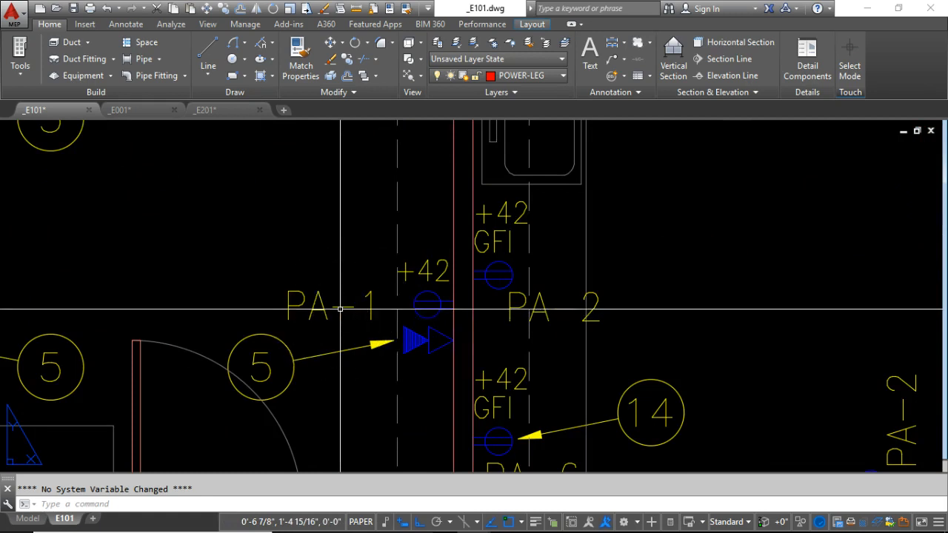
pyautogui.scroll(-4, 340, 309)
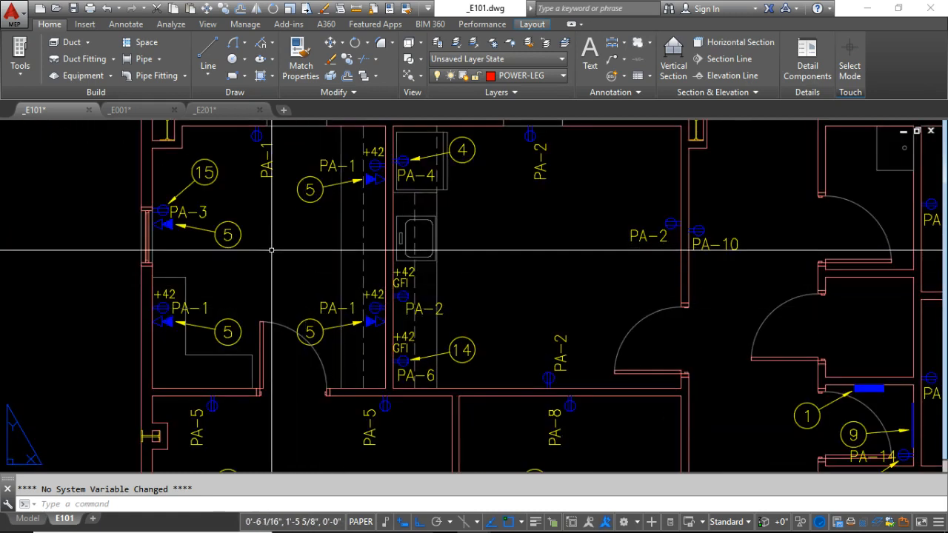
pyautogui.scroll(-8, 302, 254)
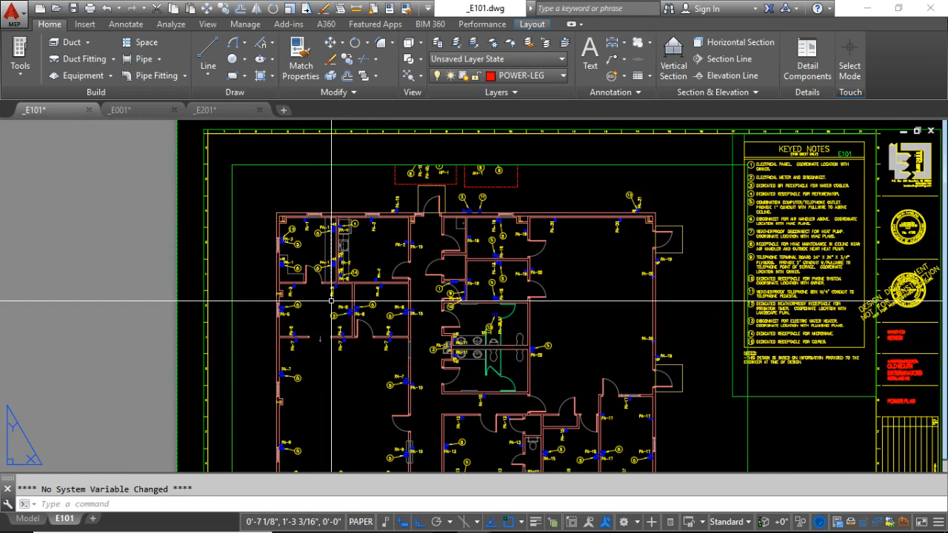
pyautogui.scroll(5, 332, 272)
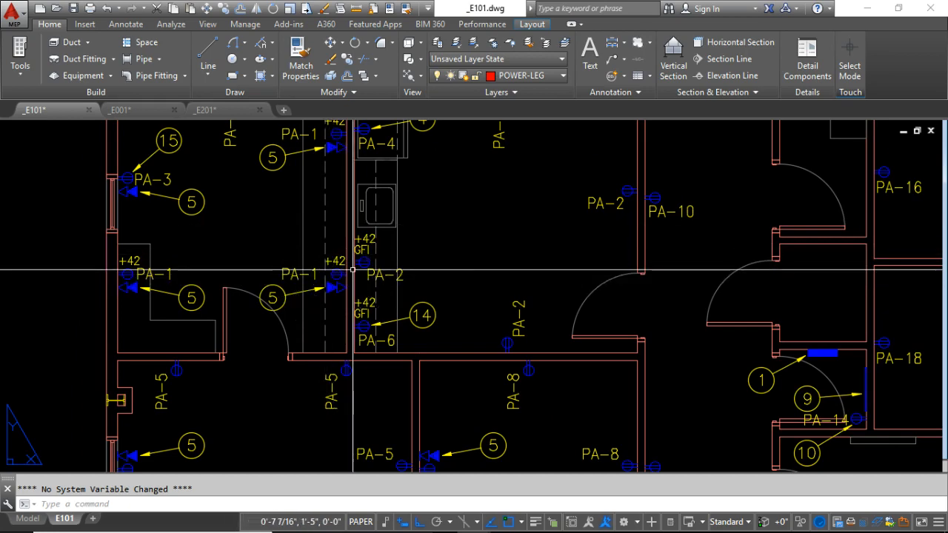
pyautogui.moveTo(316, 275); pyautogui.dragTo(372, 325, button='middle')
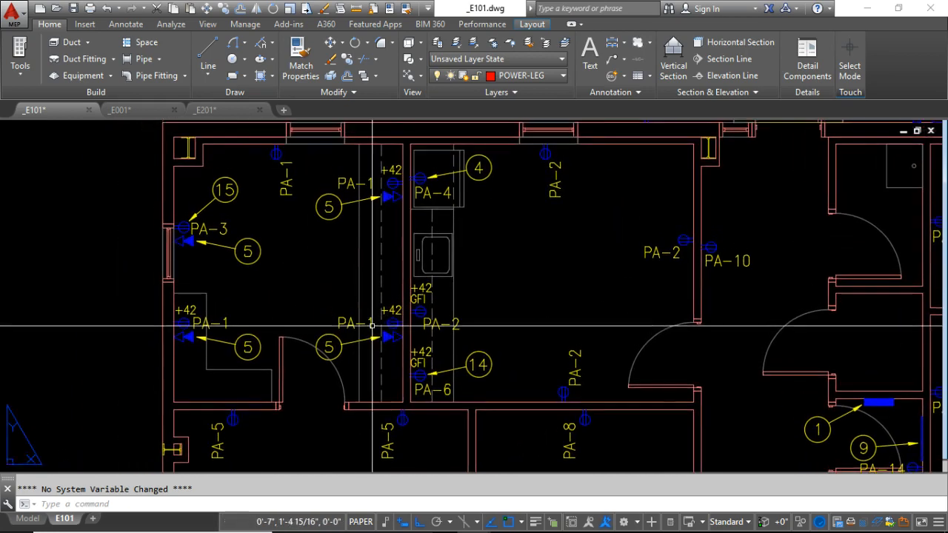
# Step: In the E101 viewport, move the two PA-1 tags on the copy room's counter wall slightly closer to their +42 receptacles
pyautogui.click(372, 312)
pyautogui.click(372, 313)
pyautogui.doubleClick(372, 313)
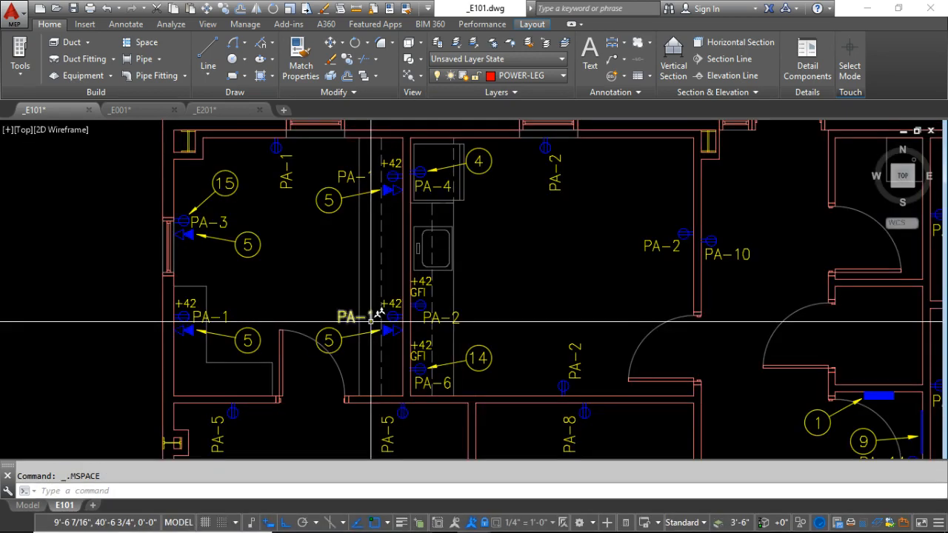
pyautogui.click(371, 320)
pyautogui.click(360, 178)
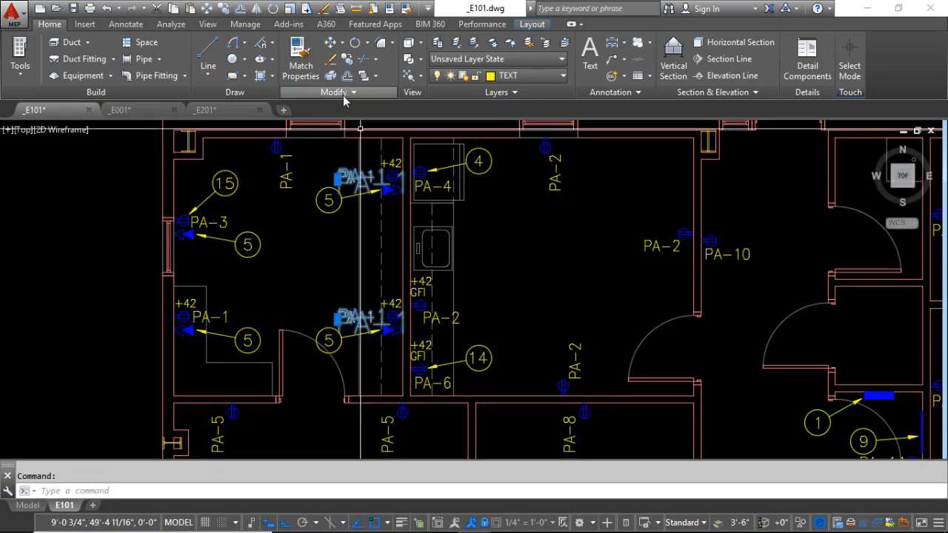
pyautogui.click(329, 45)
pyautogui.scroll(2, 477, 210)
pyautogui.click(496, 218)
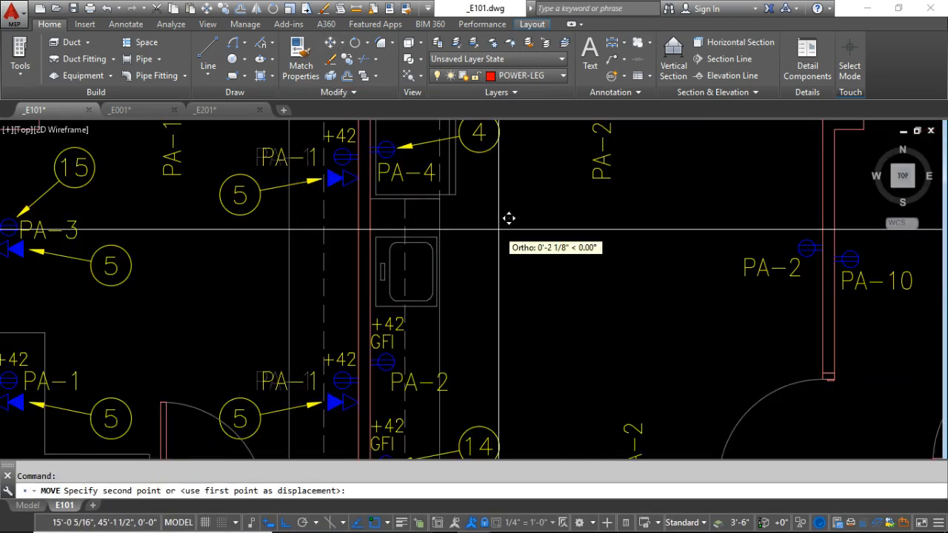
pyautogui.click(517, 218)
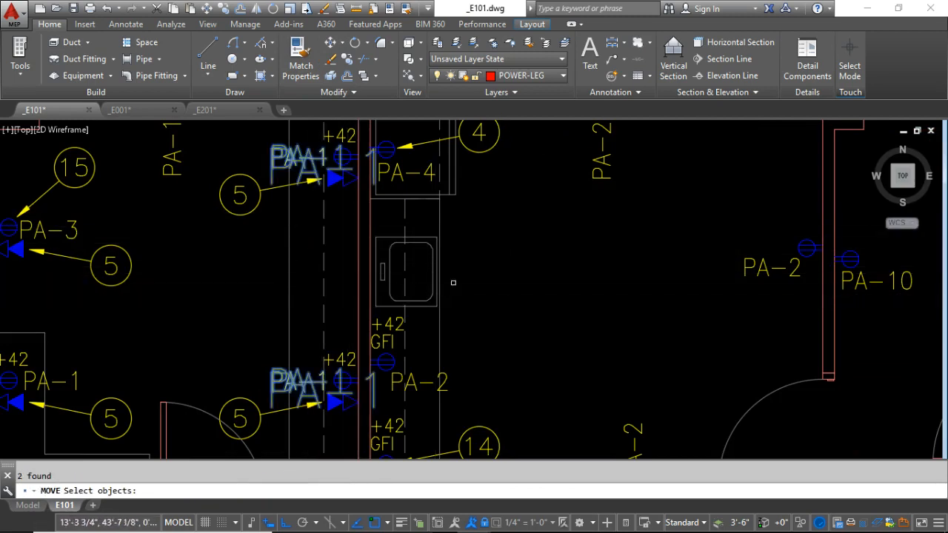
pyautogui.press('Return')
pyautogui.click(512, 262)
pyautogui.click(512, 280)
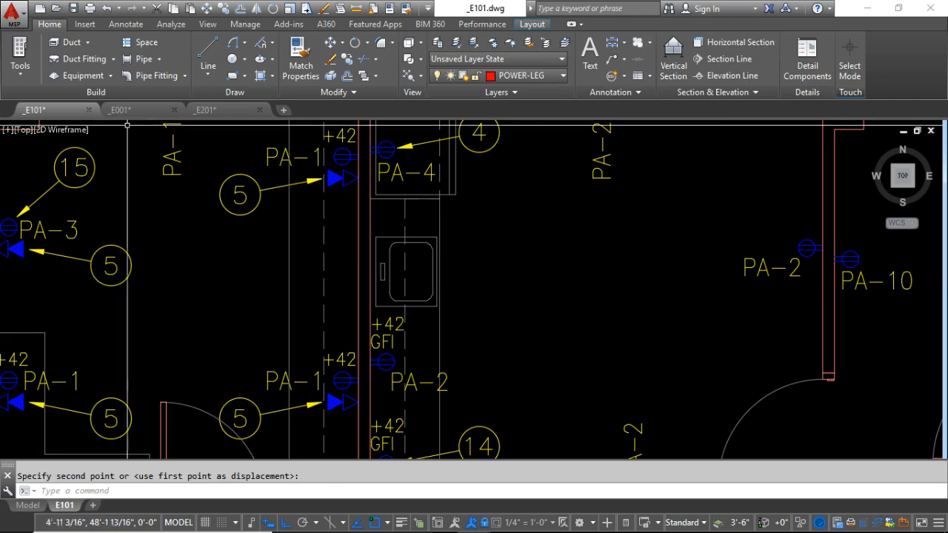
# Step: Switch back to the E201 lighting plan and examine the interior fixtures and switch legs across the whole building
pyautogui.click(217, 115)
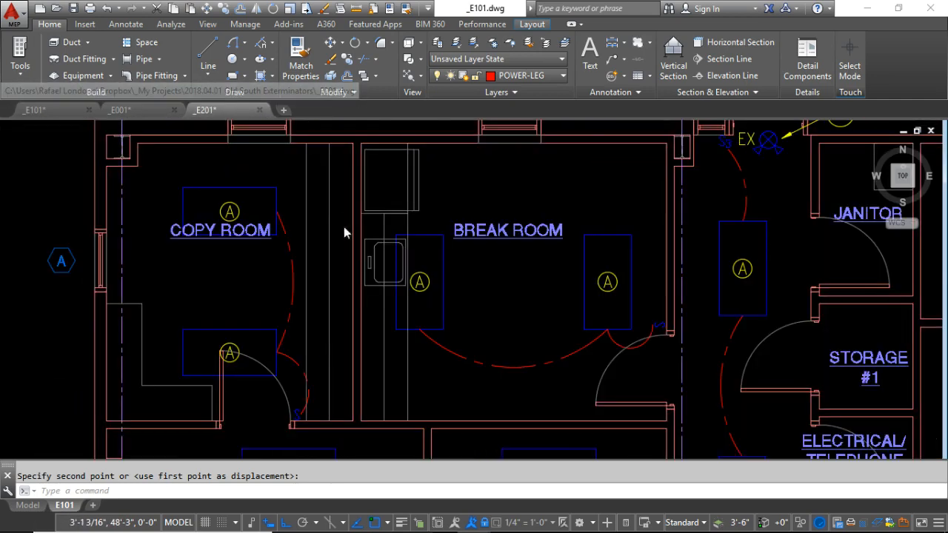
pyautogui.scroll(-5, 368, 257)
pyautogui.moveTo(354, 254); pyautogui.dragTo(316, 174, button='middle')
pyautogui.scroll(-2, 316, 174)
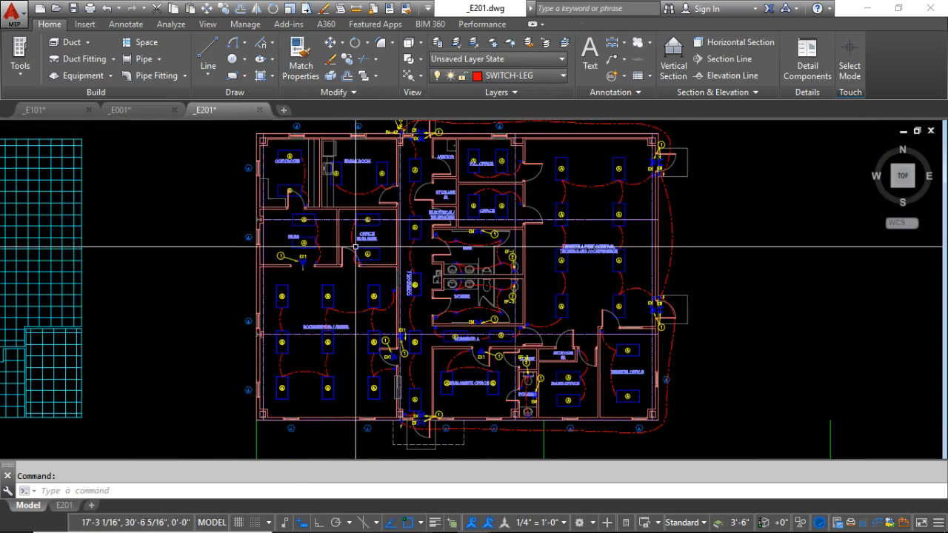
pyautogui.scroll(2, 356, 296)
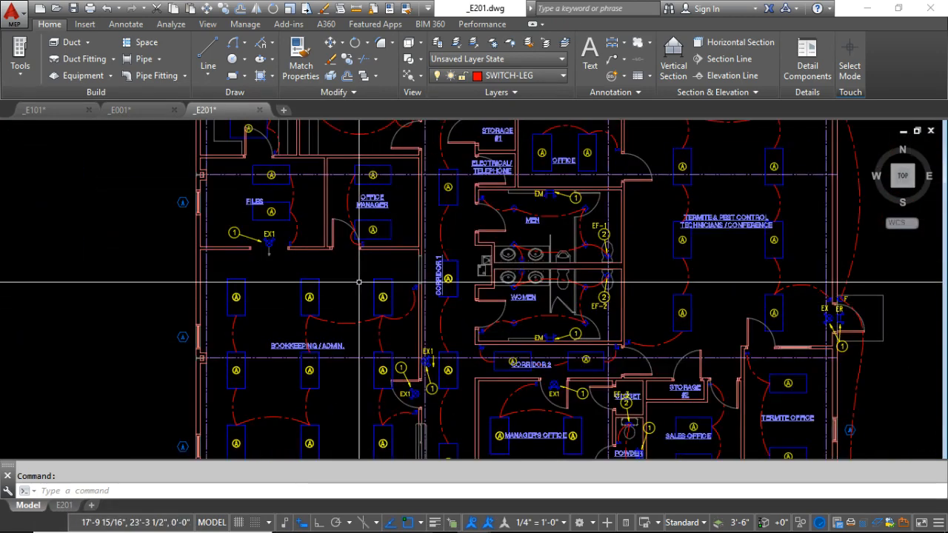
pyautogui.scroll(-2, 359, 282)
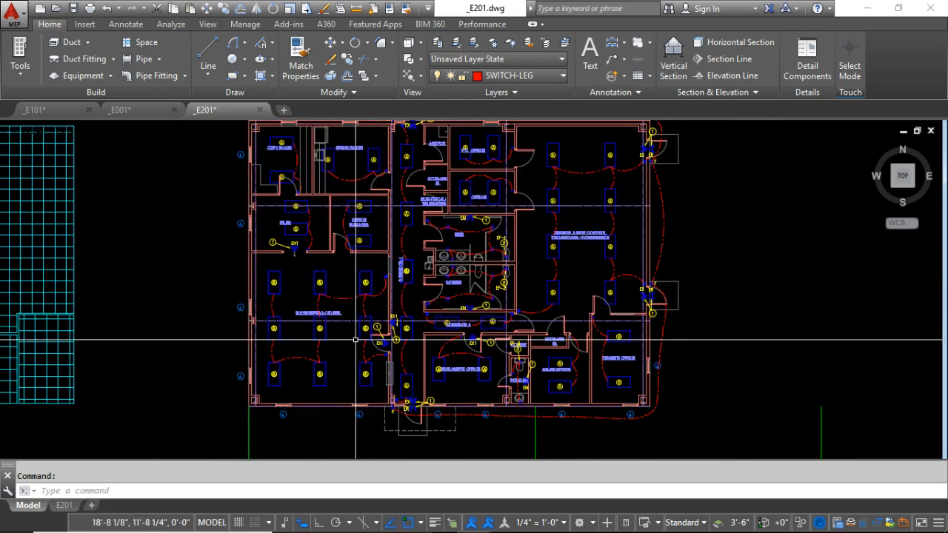
pyautogui.scroll(2, 354, 340)
pyautogui.moveTo(318, 328); pyautogui.dragTo(322, 370, button='middle')
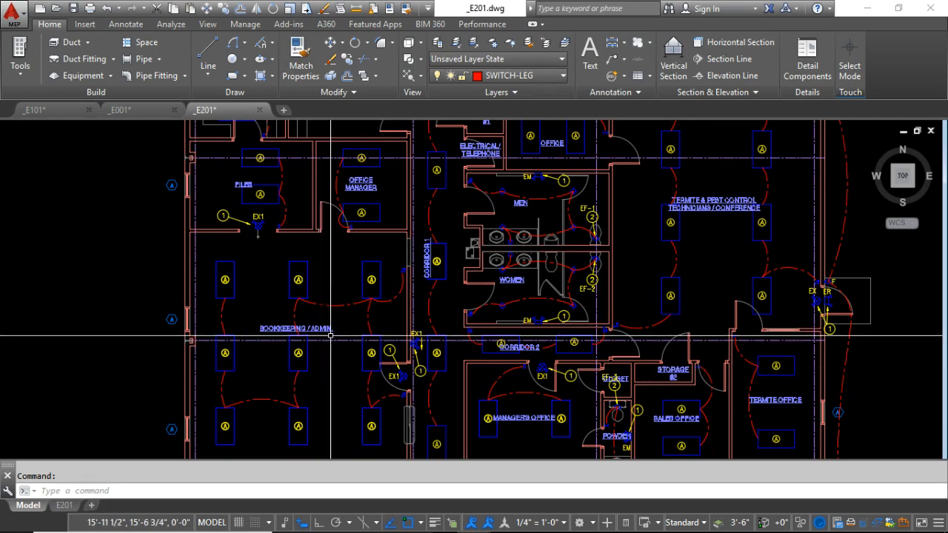
pyautogui.scroll(-2, 330, 336)
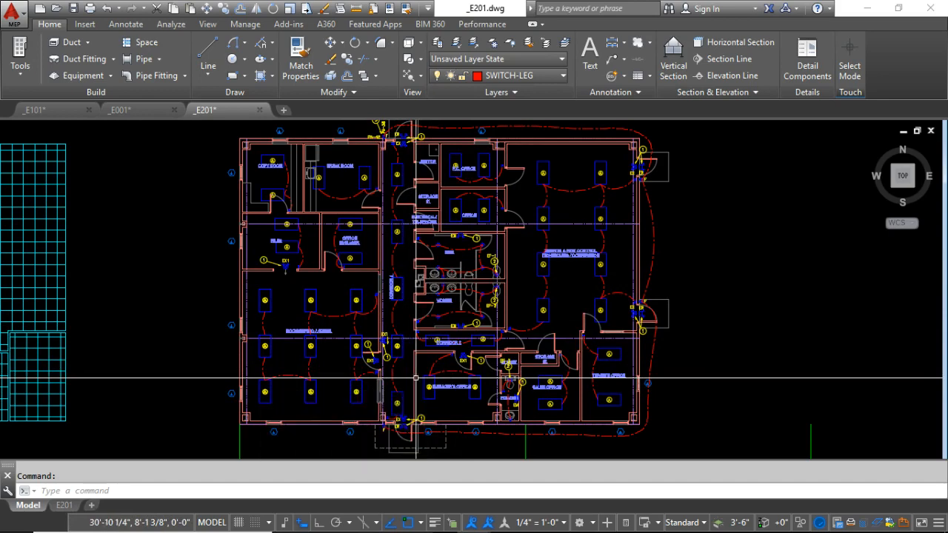
# Step: Temporarily window-select the fixtures from the copy room and break room down through the bookkeeping area to gauge a first lighting zone
pyautogui.click(223, 133)
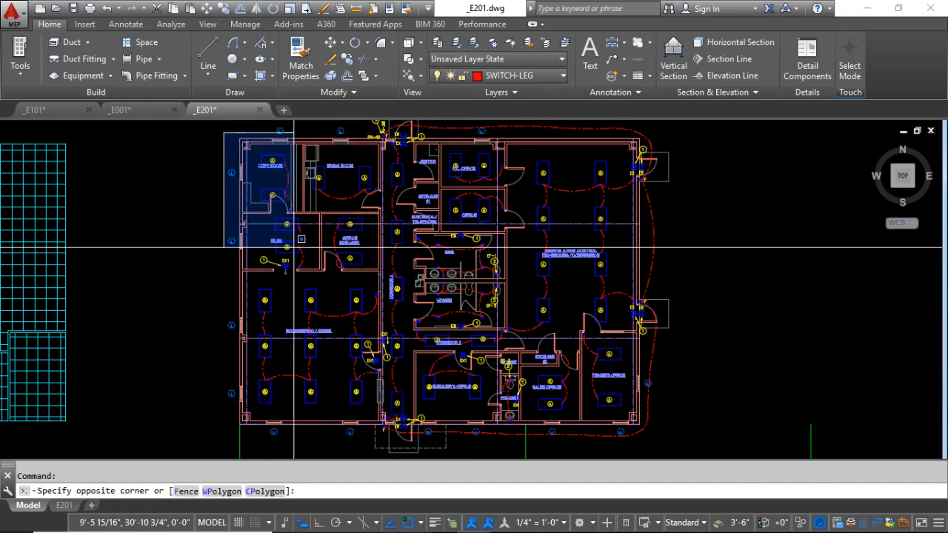
pyautogui.click(170, 314)
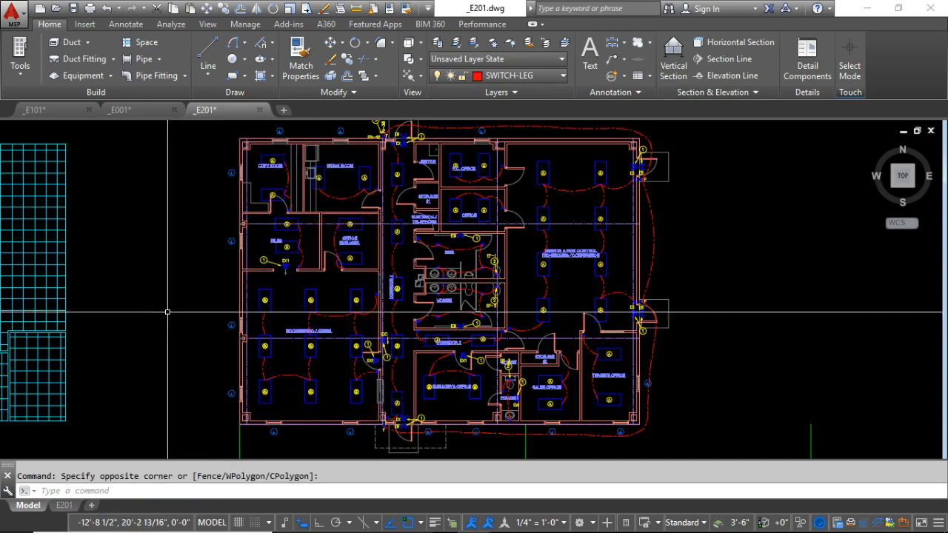
pyautogui.press('space')
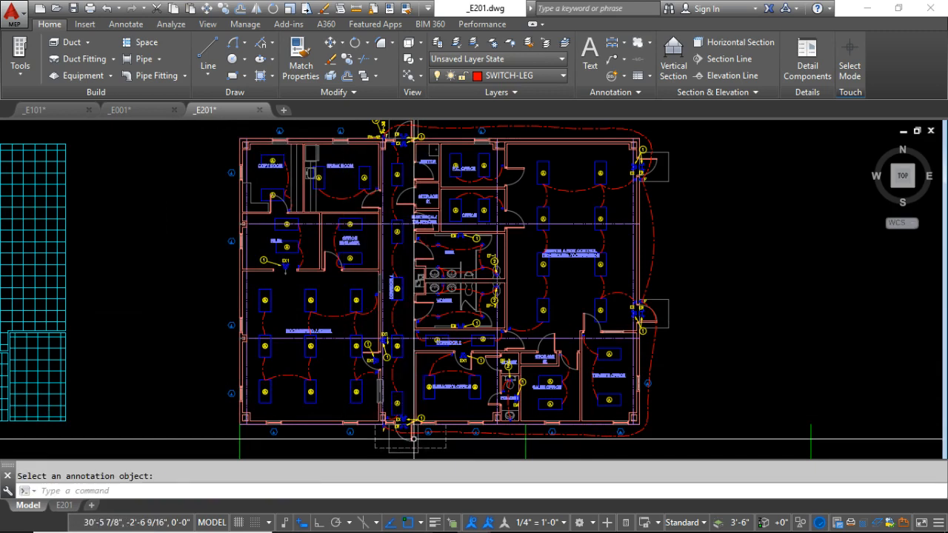
pyautogui.click(413, 440)
pyautogui.press('Escape')
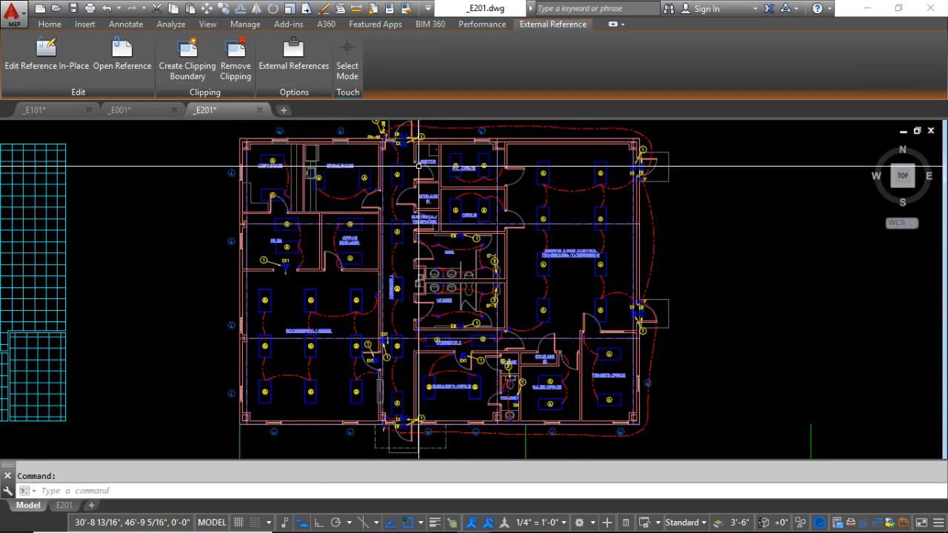
pyautogui.click(405, 443)
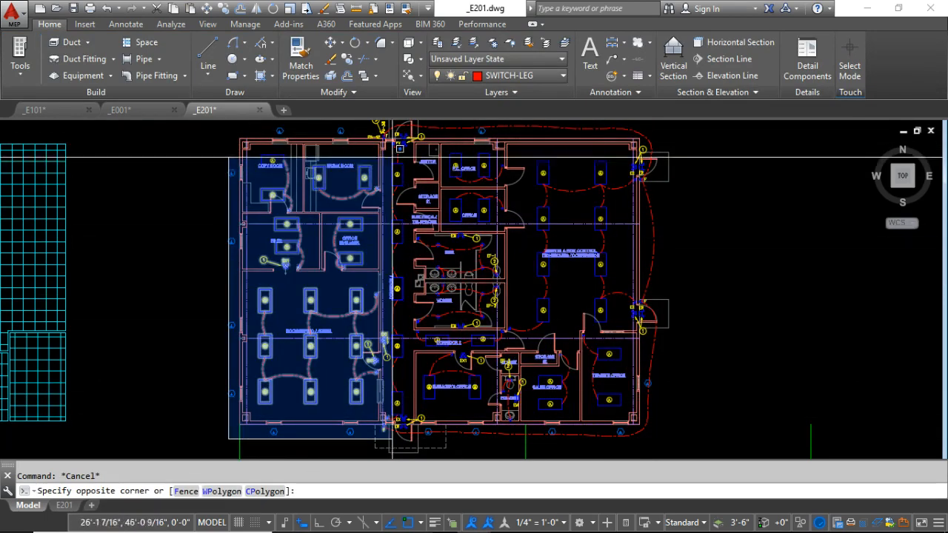
pyautogui.click(386, 139)
pyautogui.press('Escape')
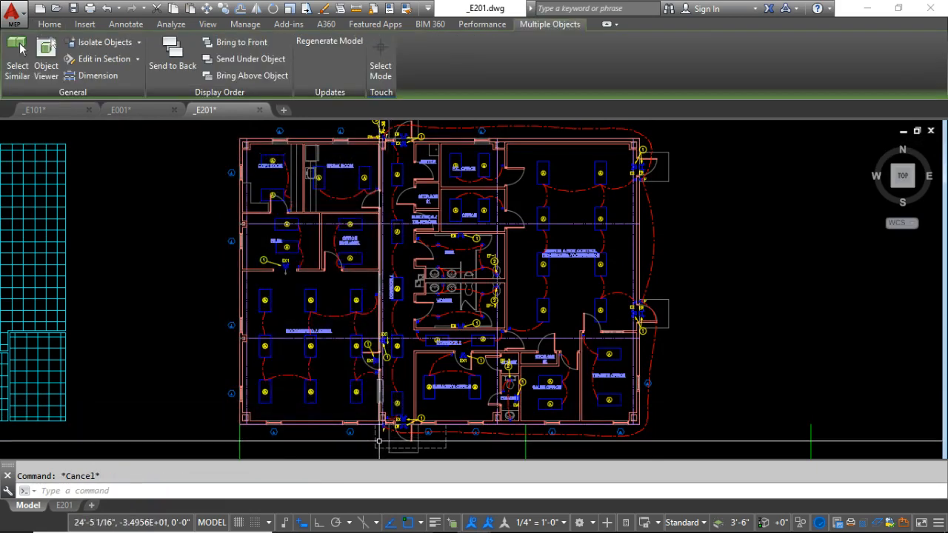
# Step: Temporarily window-select the corridor, restroom and middle office fixtures, and those of the conference, sales and termite offices, as two further zones
pyautogui.click(379, 442)
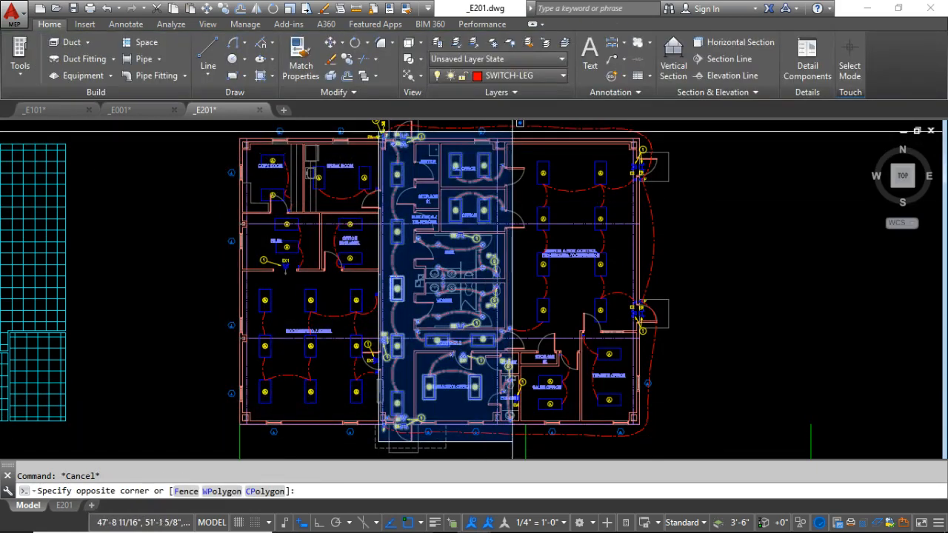
pyautogui.click(520, 134)
pyautogui.press('Escape')
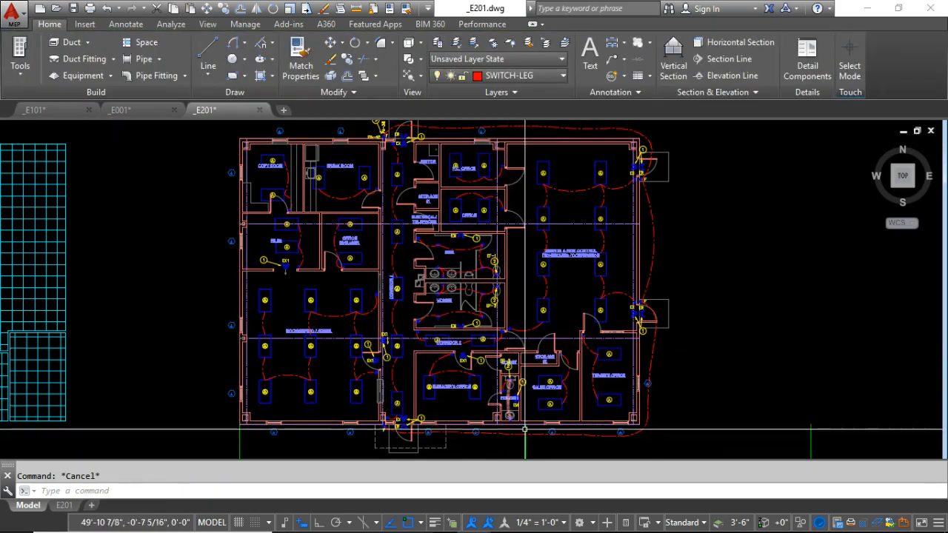
pyautogui.click(518, 433)
pyautogui.press('Escape')
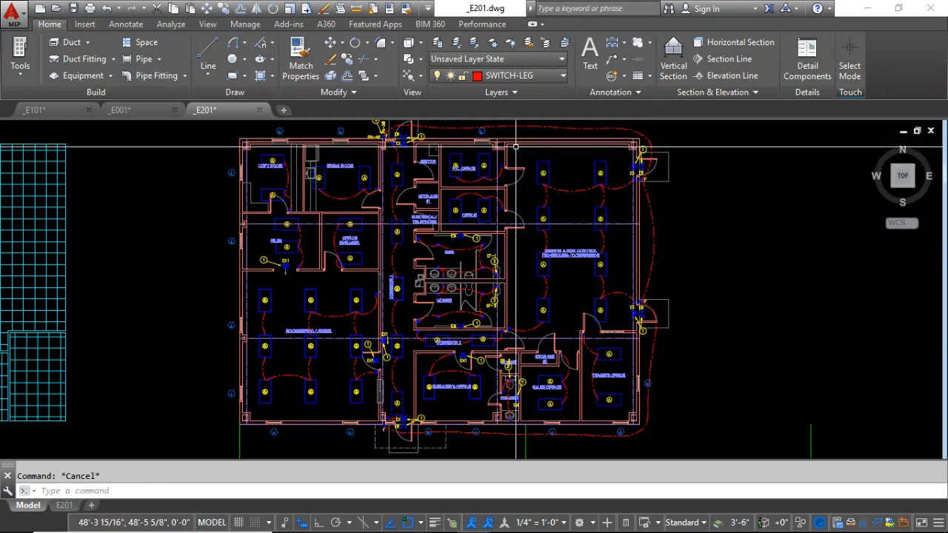
pyautogui.click(630, 402)
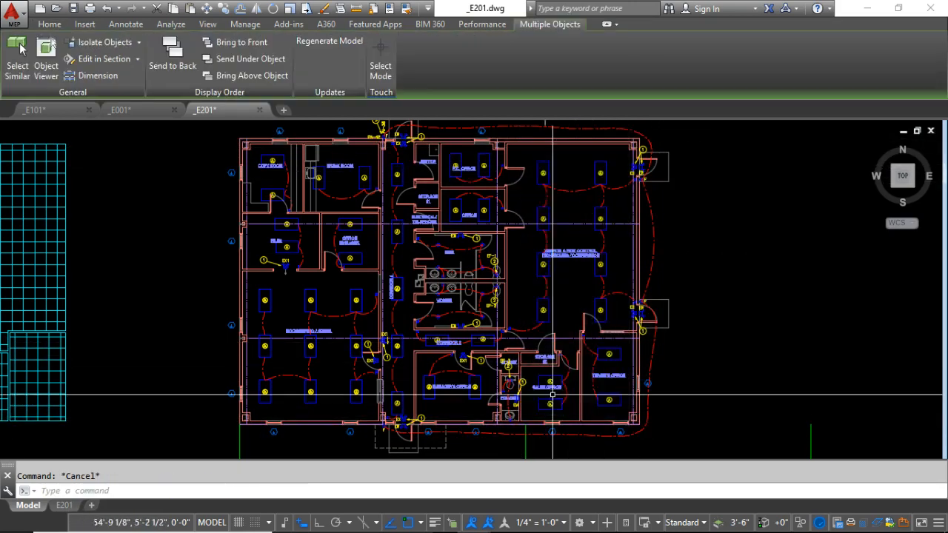
pyautogui.press('Escape')
# Step: Go over the three lighting zones once more with temporary selections: bookkeeping side, central corridor and restrooms, and conference side
pyautogui.scroll(-2, 377, 311)
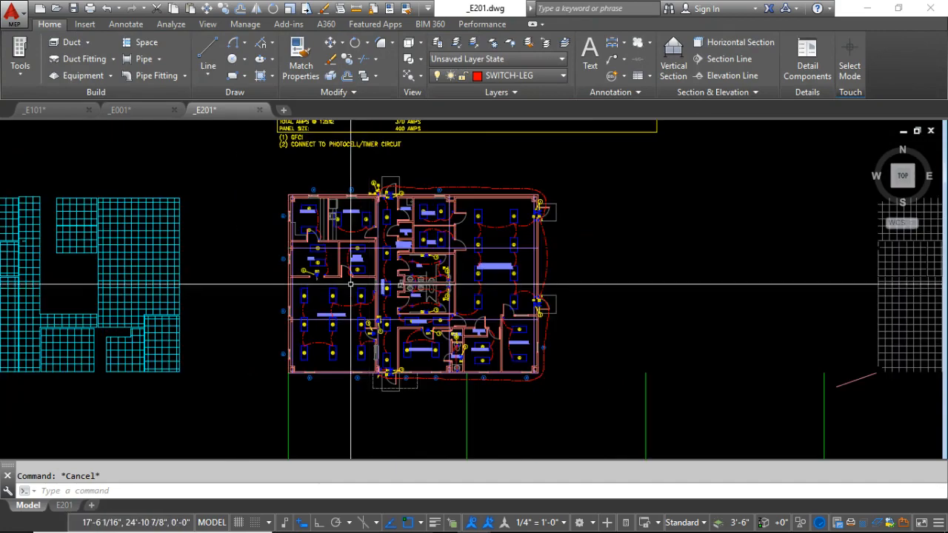
pyautogui.scroll(2, 374, 315)
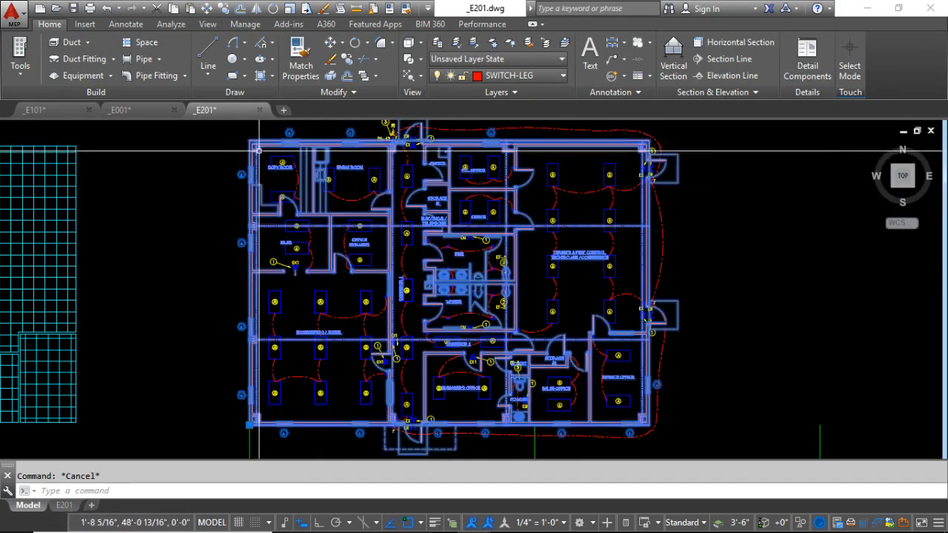
pyautogui.click(256, 150)
pyautogui.press('Escape')
pyautogui.click(237, 441)
pyautogui.click(382, 134)
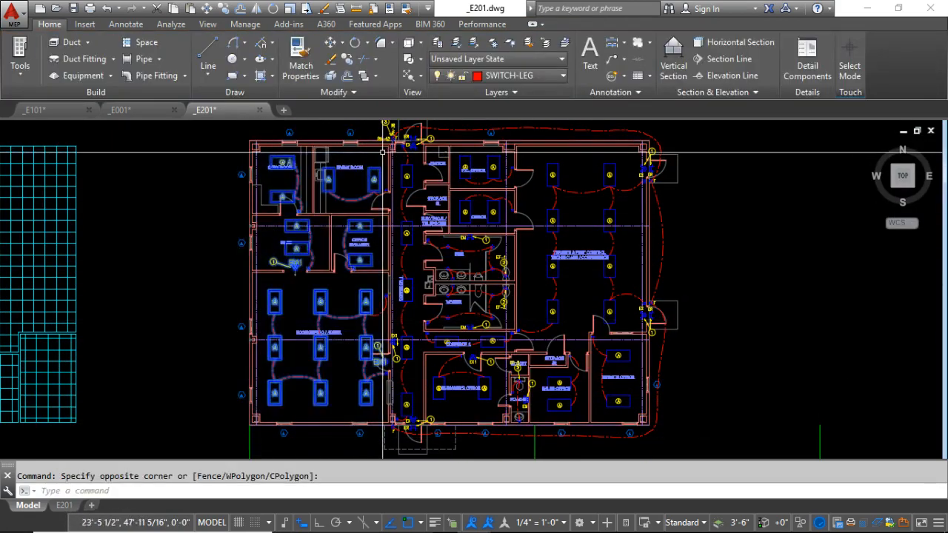
pyautogui.press('Escape')
pyautogui.click(374, 137)
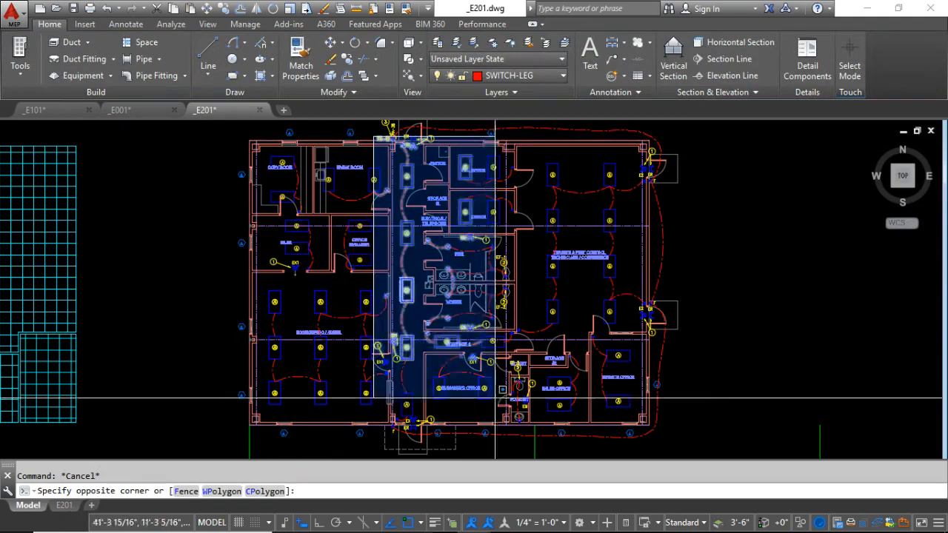
pyautogui.click(532, 436)
pyautogui.press('Escape')
pyautogui.click(519, 415)
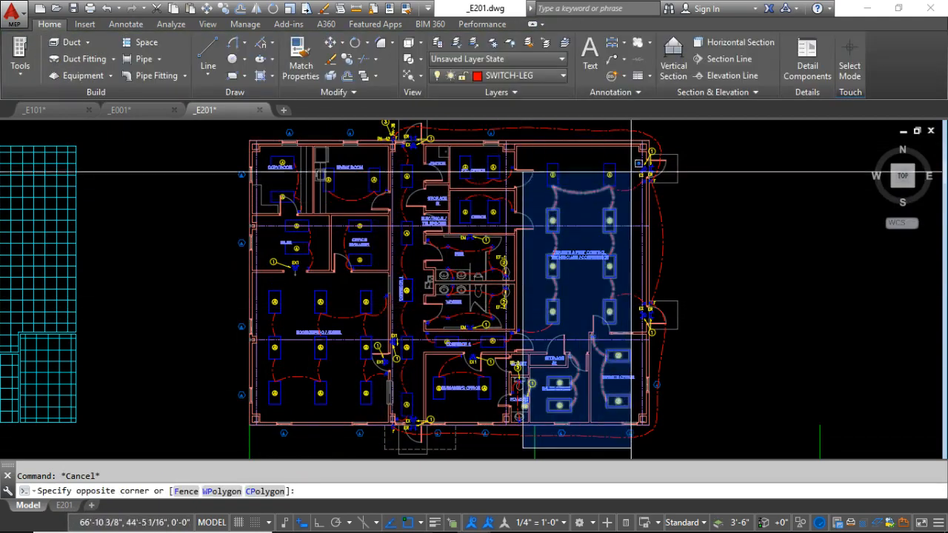
pyautogui.click(646, 123)
pyautogui.press('Escape')
# Step: Delete the SPACE descriptions and dash entries for circuits 32 and 34 in the panel schedule
pyautogui.scroll(-5, 360, 306)
pyautogui.scroll(10, 434, 222)
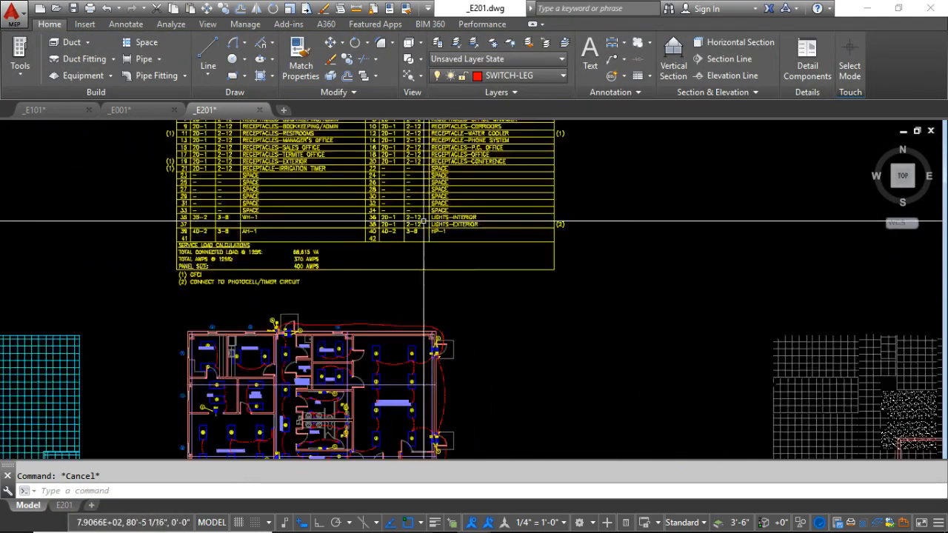
pyautogui.moveTo(457, 215); pyautogui.dragTo(440, 301, button='middle')
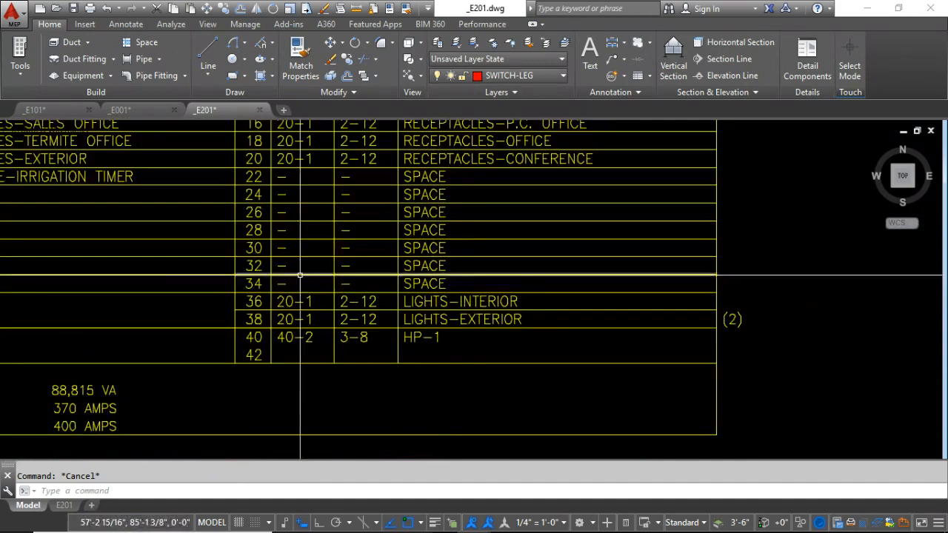
pyautogui.click(267, 255)
pyautogui.click(466, 299)
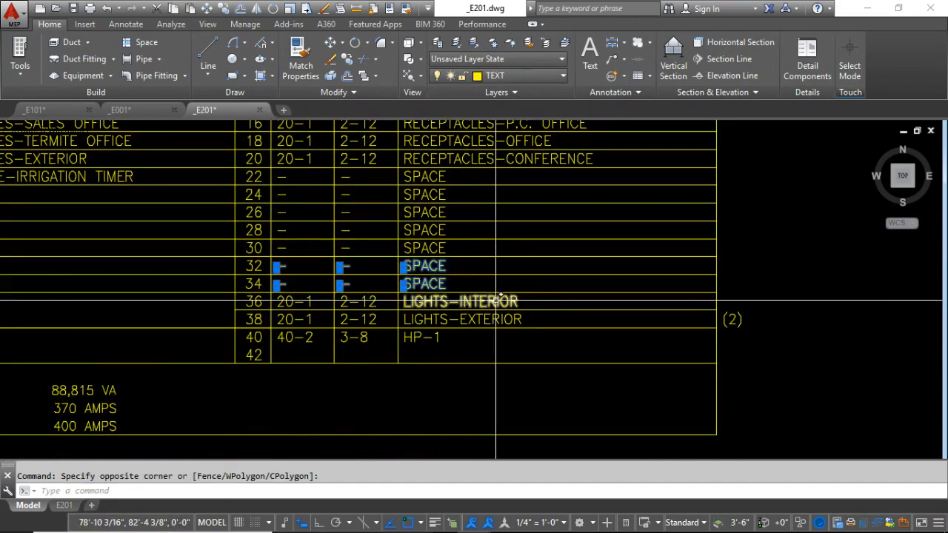
pyautogui.press('Delete')
# Step: Copy circuit 36's entries (20-1, 2-12, LIGHTS-INTERIOR) into the empty rows for circuits 32 and 34
pyautogui.click(474, 303)
pyautogui.click(410, 304)
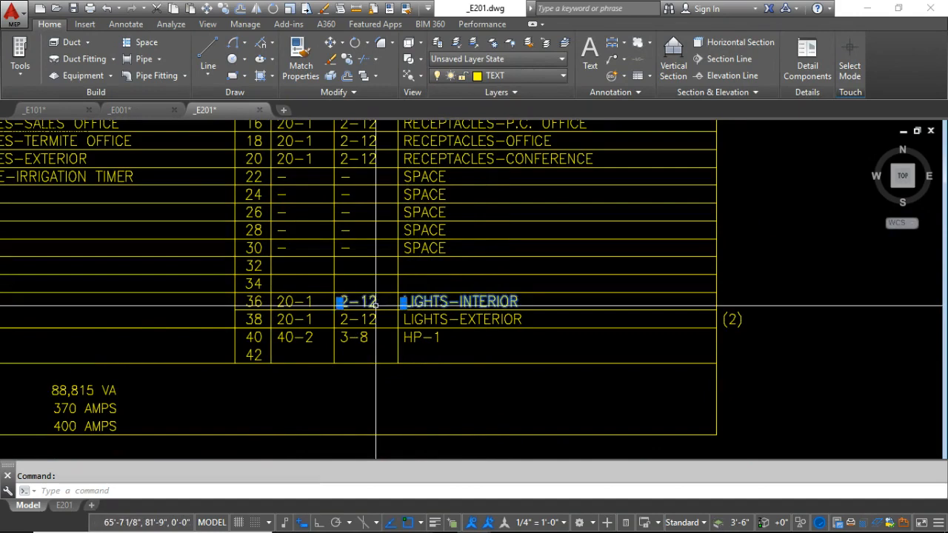
pyautogui.click(311, 297)
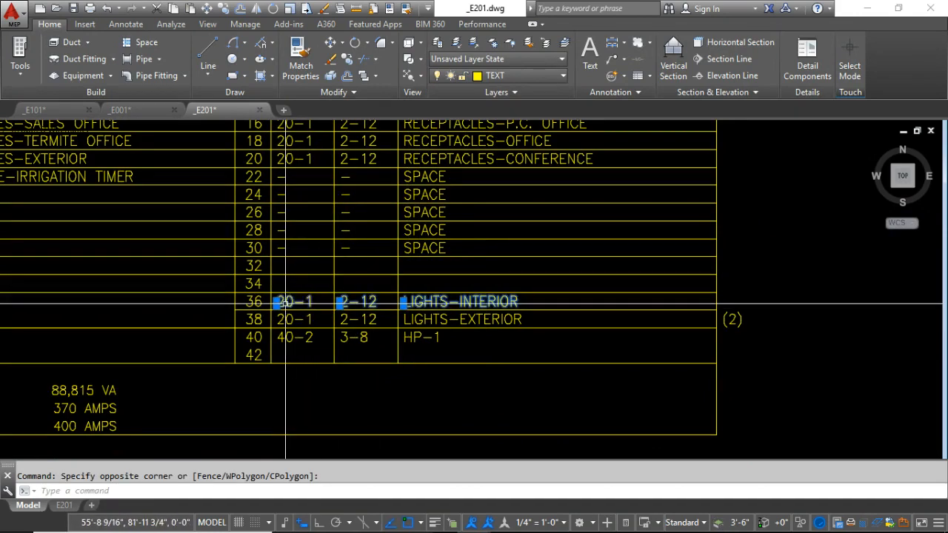
pyautogui.click(285, 303)
pyautogui.click(346, 66)
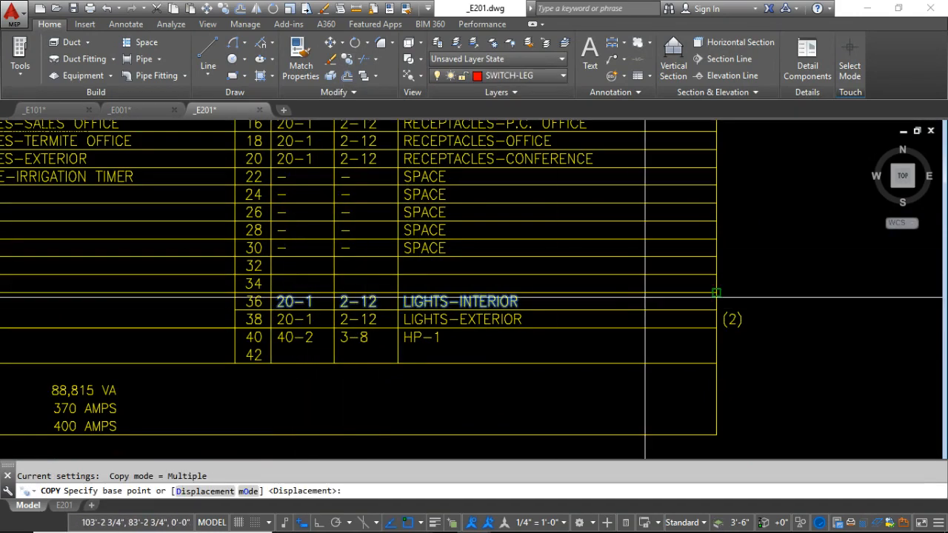
pyautogui.click(716, 291)
pyautogui.click(663, 253)
pyautogui.press('Return')
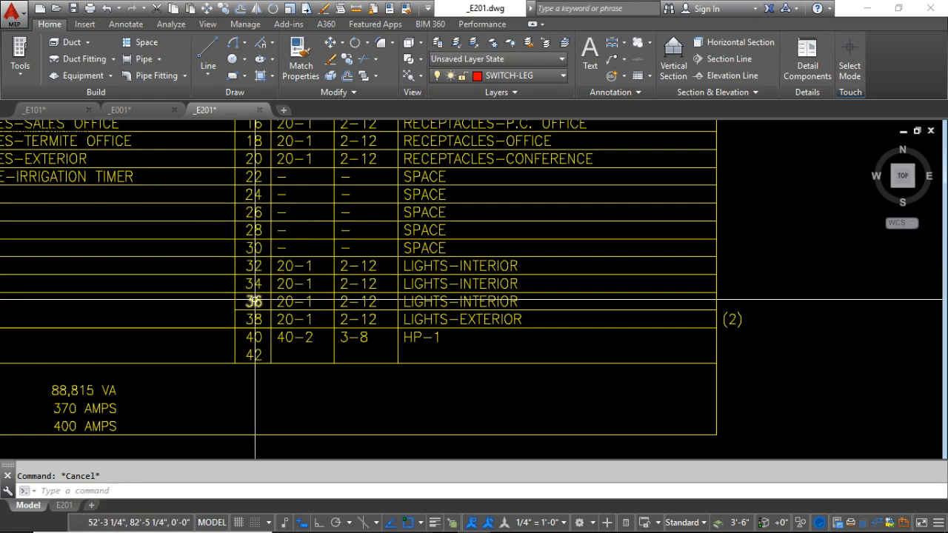
# Step: Copy the vertical PA-38 tag from the corridor's exterior door to beside the break room fixture nearest the door
pyautogui.scroll(-6, 259, 302)
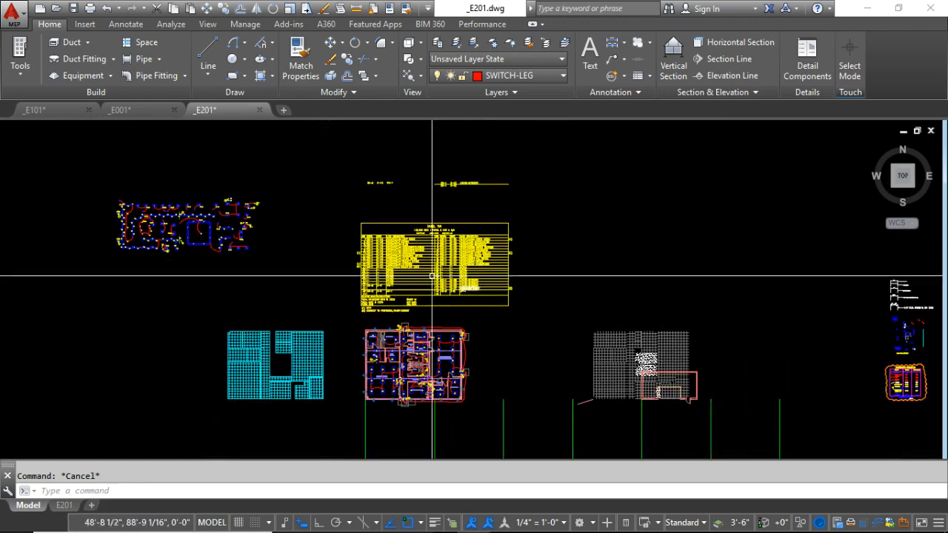
pyautogui.scroll(6, 445, 276)
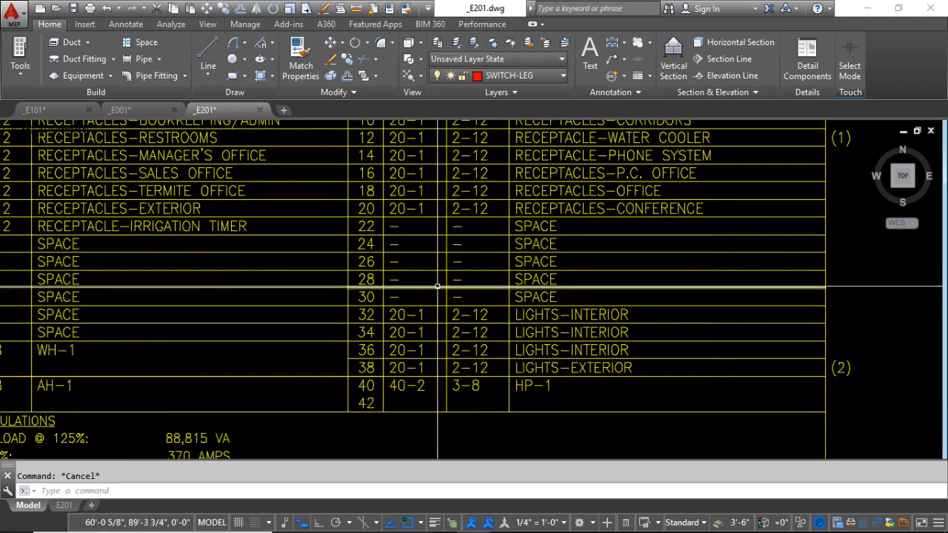
pyautogui.scroll(-6, 421, 323)
pyautogui.scroll(6, 393, 370)
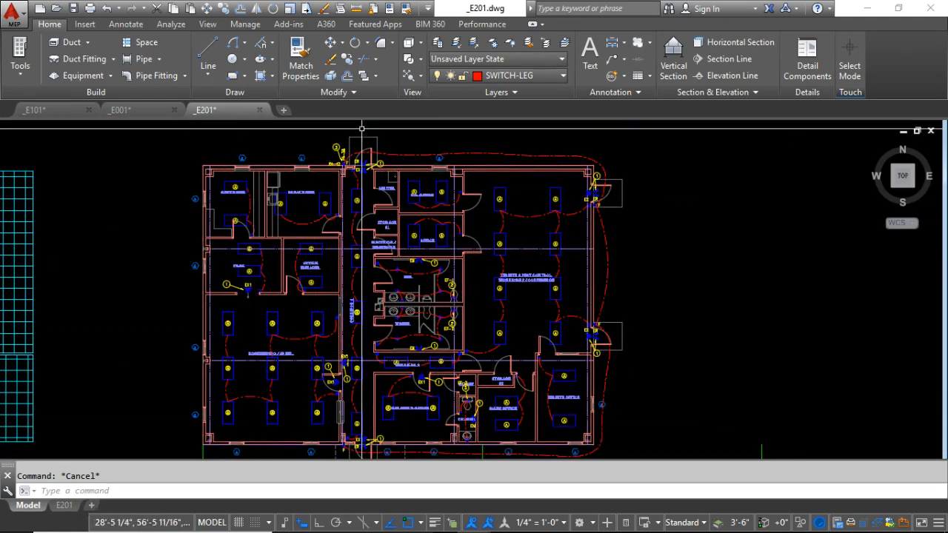
pyautogui.scroll(4, 350, 141)
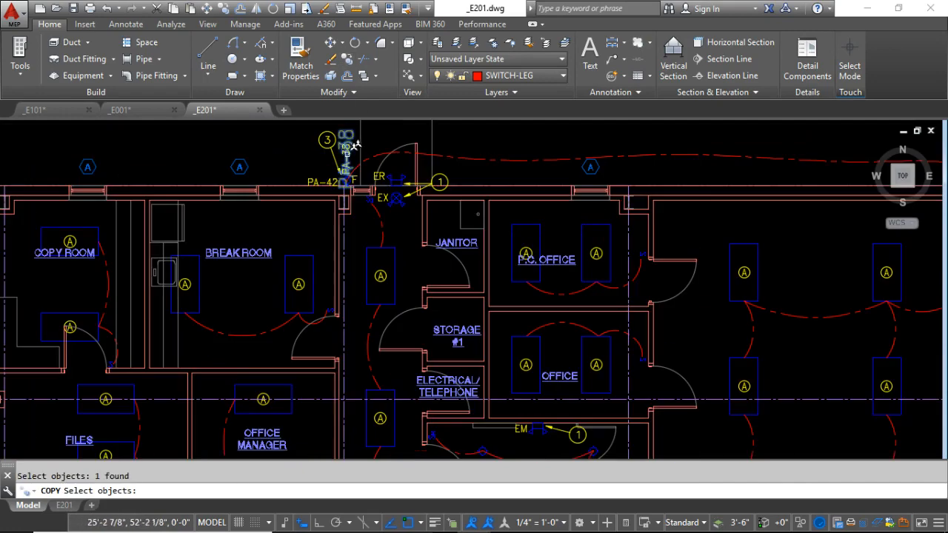
pyautogui.press('Return')
pyautogui.click(347, 157)
pyautogui.scroll(5, 340, 300)
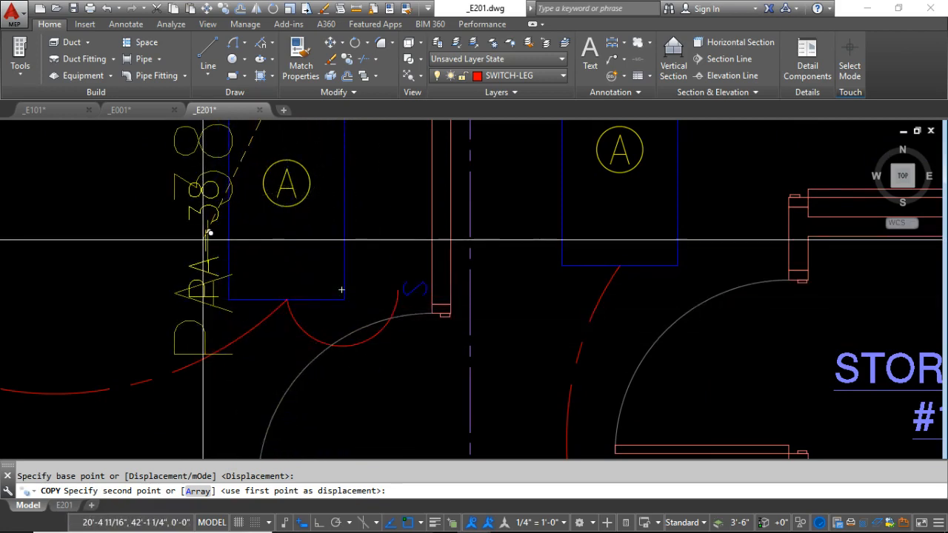
pyautogui.scroll(-3, 214, 244)
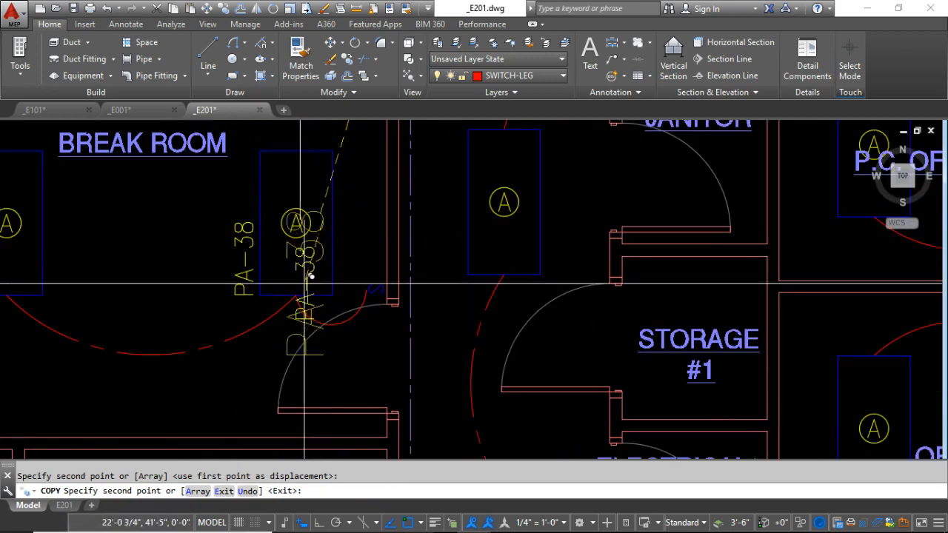
pyautogui.click(250, 243)
pyautogui.press('Return')
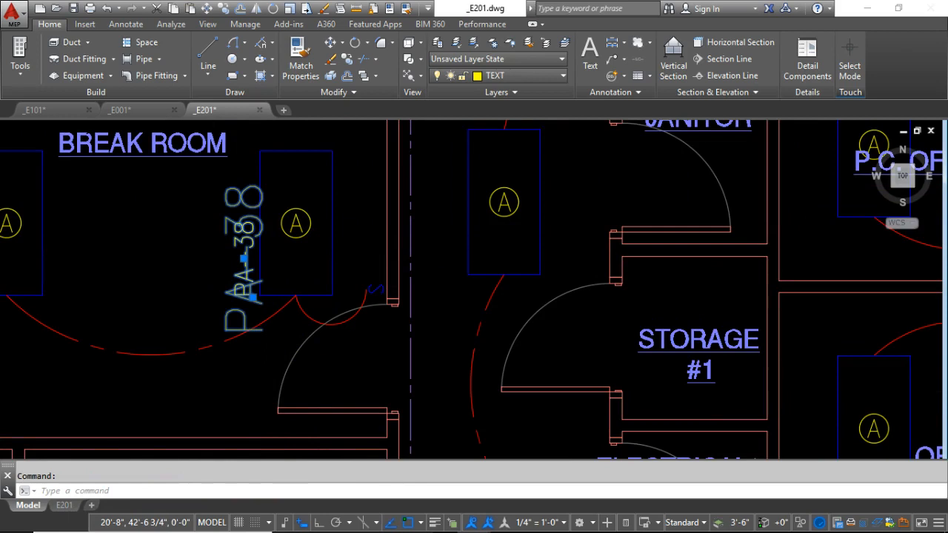
# Step: Change the copied tag beside the break room fixture to read PA-32
pyautogui.click(278, 265)
pyautogui.doubleClick(272, 267)
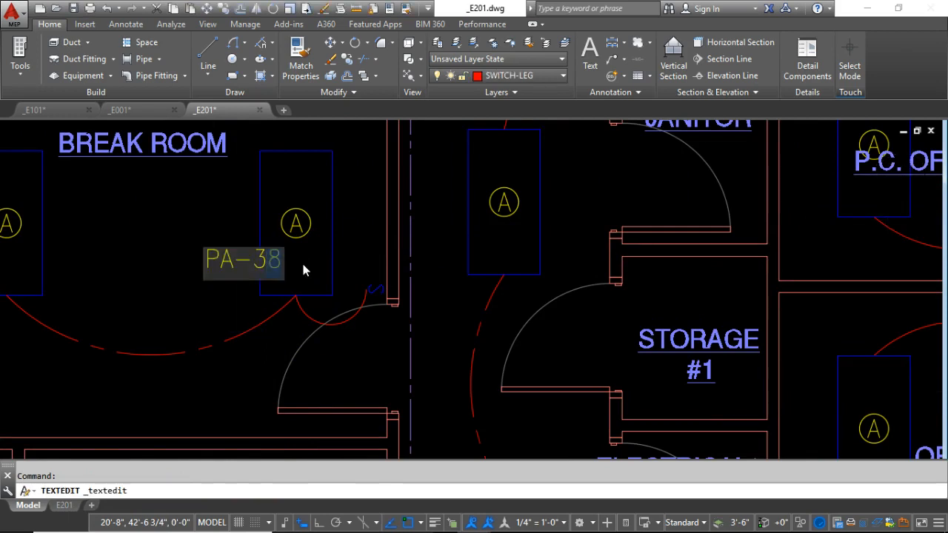
pyautogui.write('2')
pyautogui.press('Return')
# Step: Copy the vertical PA-32 tag from the break room to just above the copy room's lower fixture
pyautogui.moveTo(248, 298); pyautogui.dragTo(435, 279, button='middle')
pyautogui.scroll(-2, 435, 278)
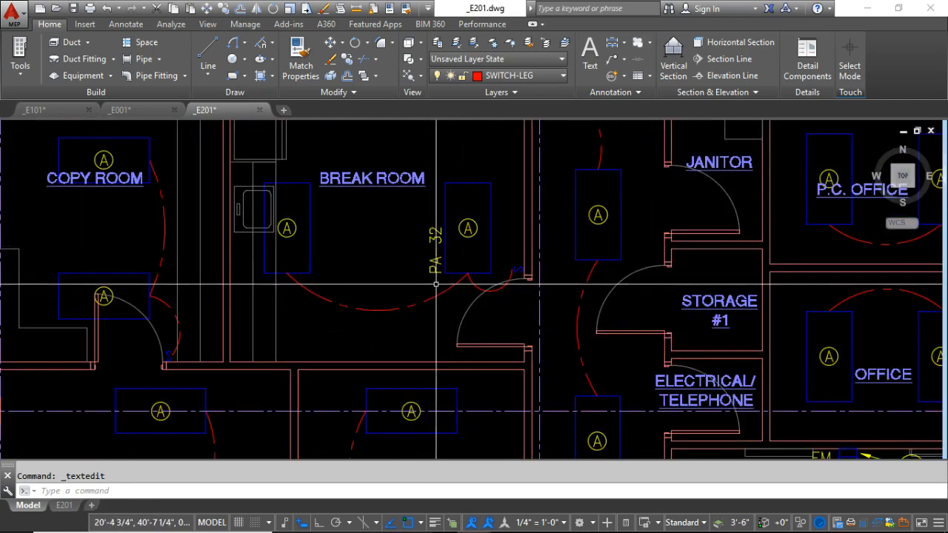
pyautogui.click(437, 284)
pyautogui.click(407, 246)
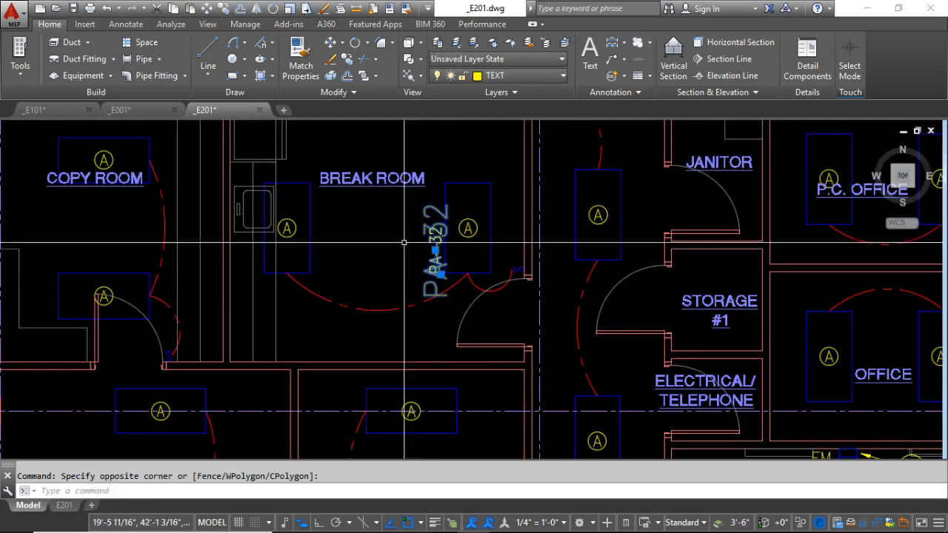
pyautogui.click(348, 60)
pyautogui.click(443, 272)
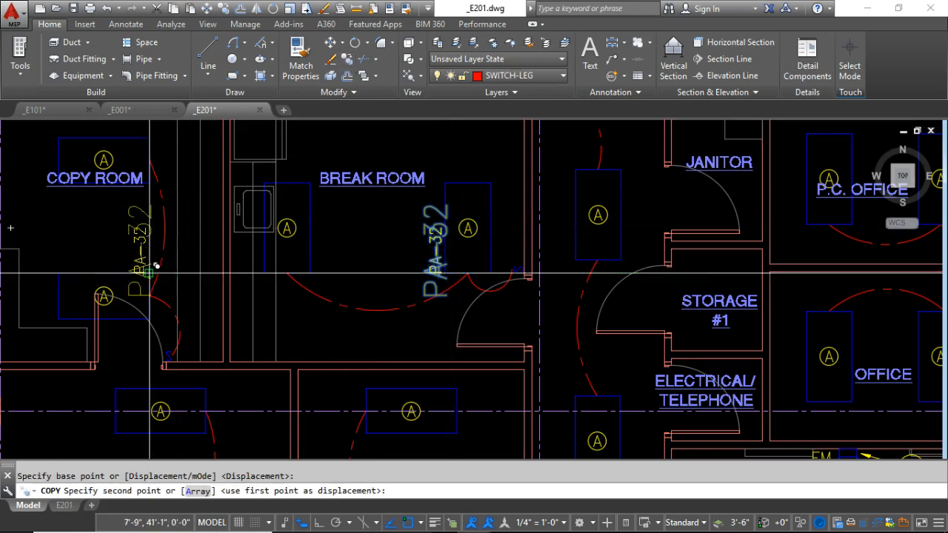
pyautogui.click(148, 273)
pyautogui.press('Return')
# Step: Rotate the copy room's PA-32 tag to horizontal about the fixture's upper-right corner, using Ortho
pyautogui.click(151, 257)
pyautogui.click(121, 242)
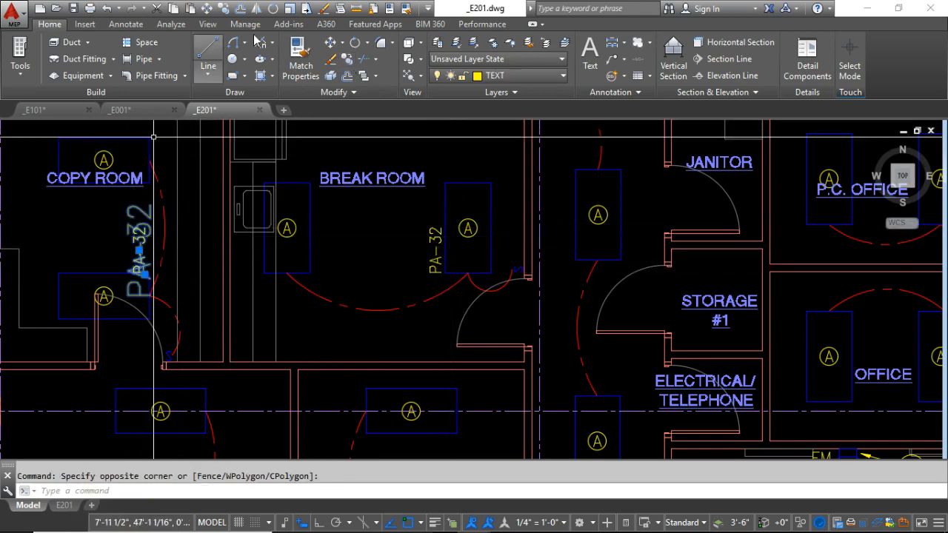
pyautogui.click(354, 44)
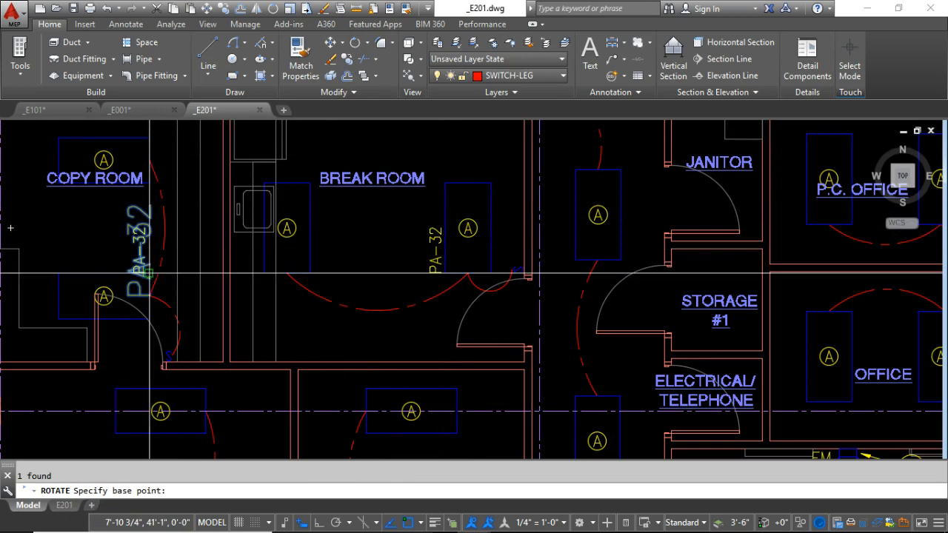
pyautogui.click(149, 273)
pyautogui.click(317, 523)
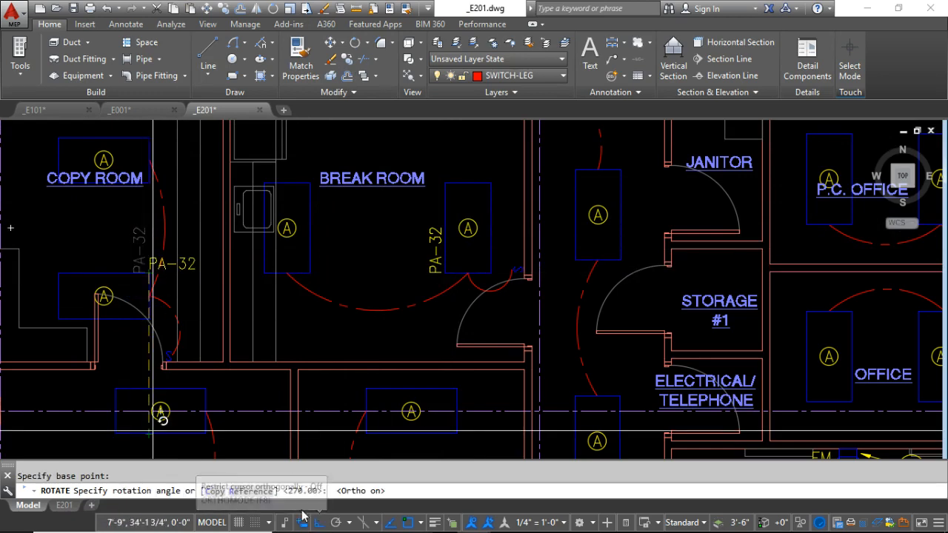
pyautogui.click(167, 355)
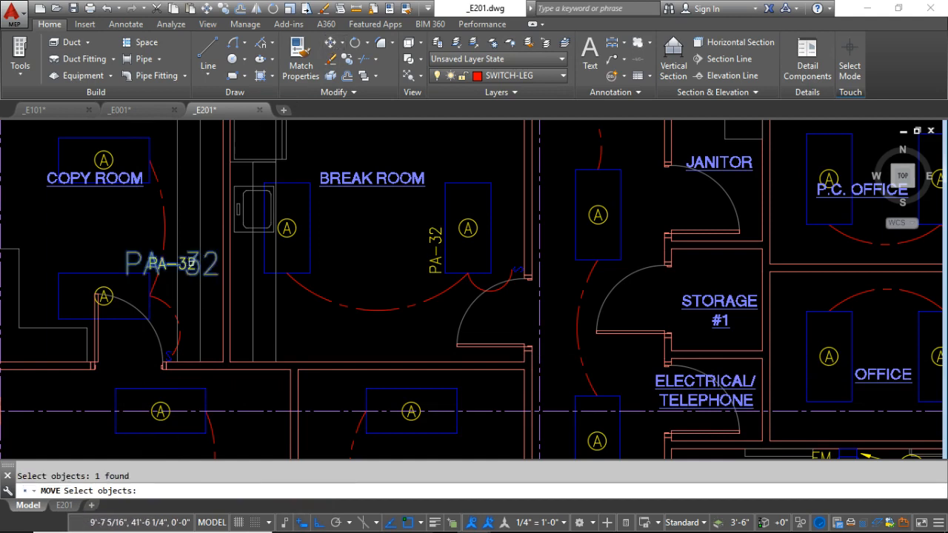
# Step: Move the horizontal PA-32 tag over to sit directly above the copy room's lower fixture
pyautogui.press('Return')
pyautogui.click(170, 242)
pyautogui.click(131, 230)
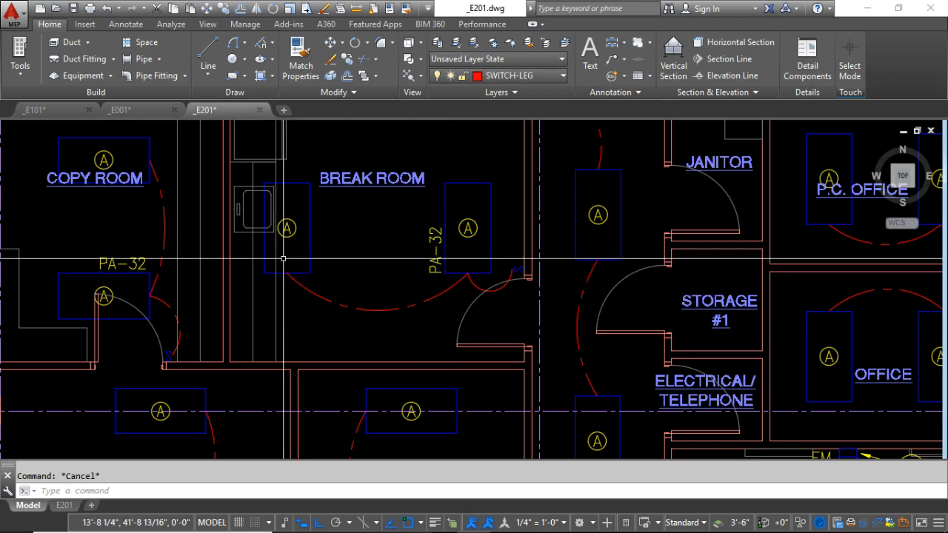
# Step: Copy the horizontal PA-32 tag from the copy room to just below the FILES room's lower fixture, with Ortho off
pyautogui.scroll(-3, 292, 189)
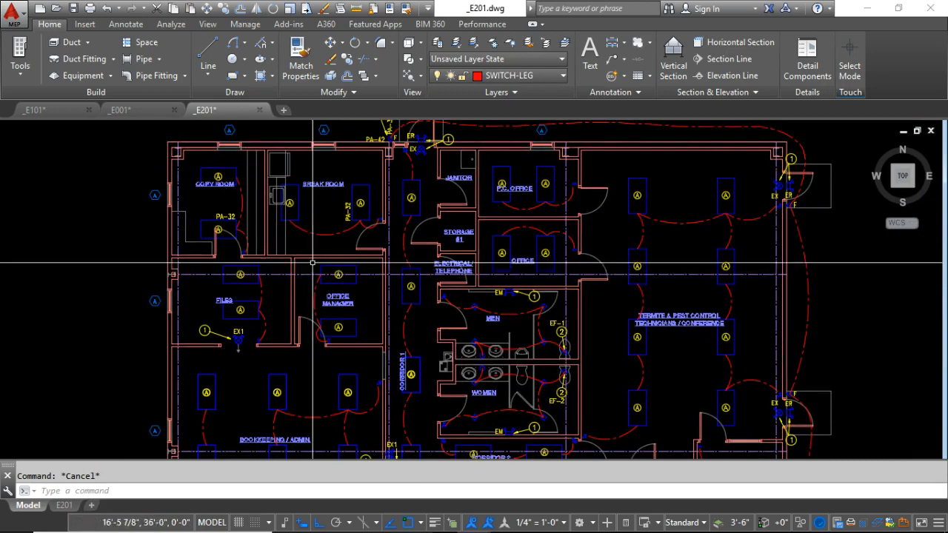
pyautogui.scroll(4, 313, 263)
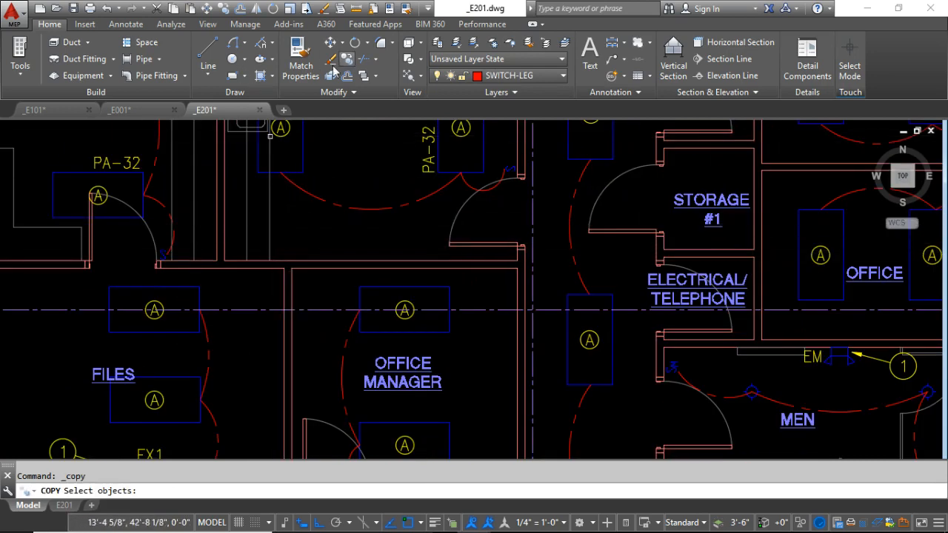
pyautogui.press('Return')
pyautogui.click(143, 173)
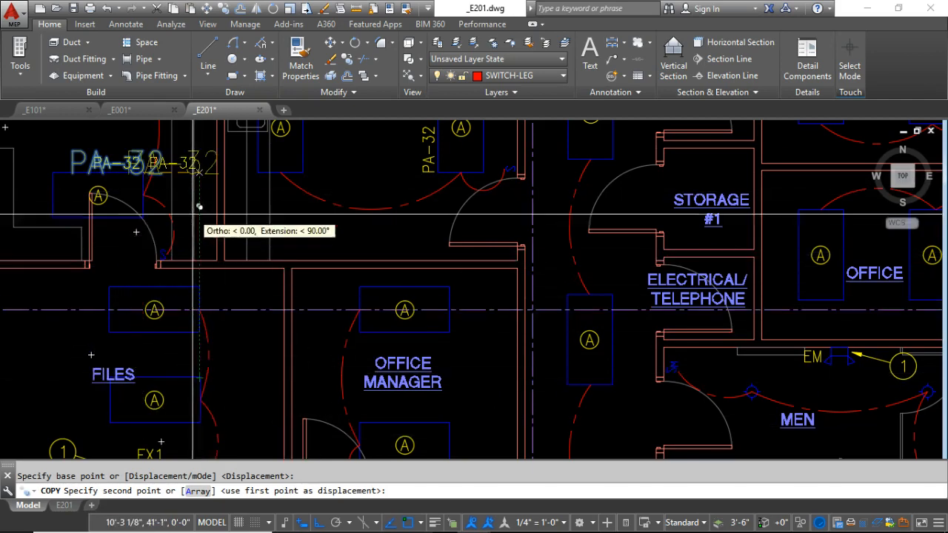
pyautogui.moveTo(199, 349); pyautogui.dragTo(202, 200, button='middle')
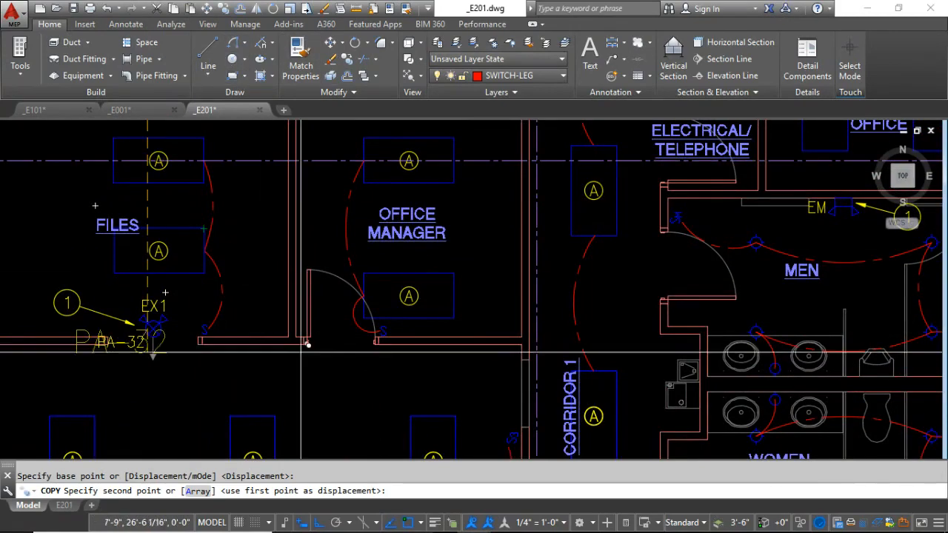
pyautogui.click(315, 523)
pyautogui.scroll(5, 211, 293)
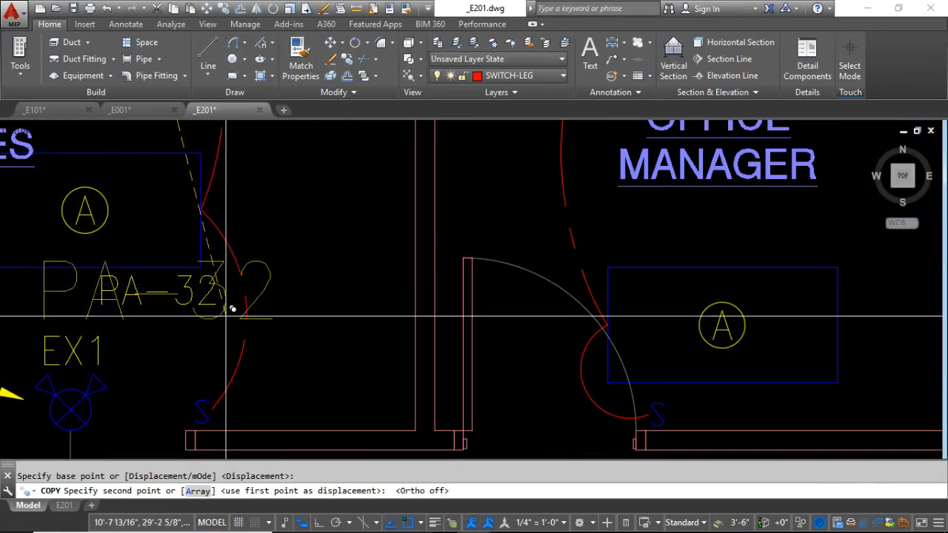
pyautogui.scroll(-5, 220, 311)
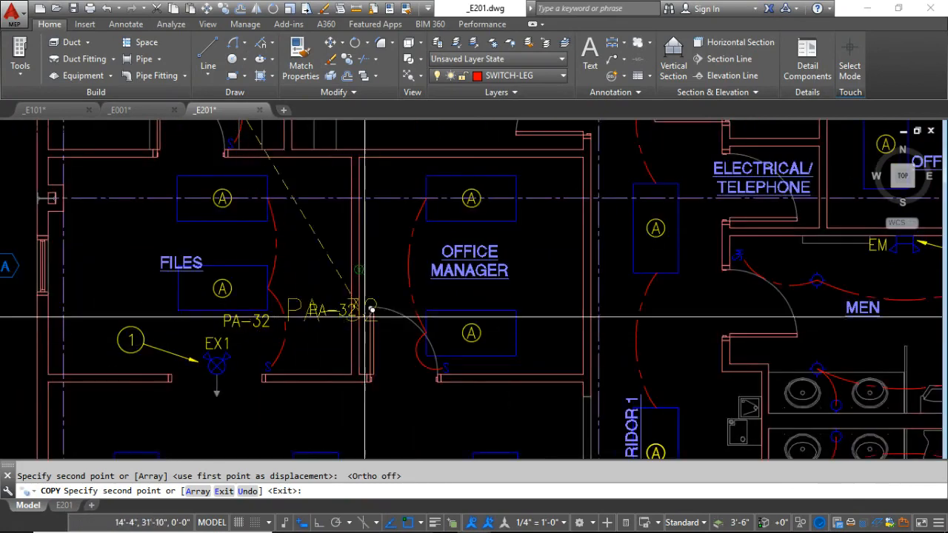
pyautogui.click(259, 329)
pyautogui.press('Return')
# Step: Move the FILES room's PA-32 tag from below the lower fixture to the open space on its right
pyautogui.scroll(2, 239, 336)
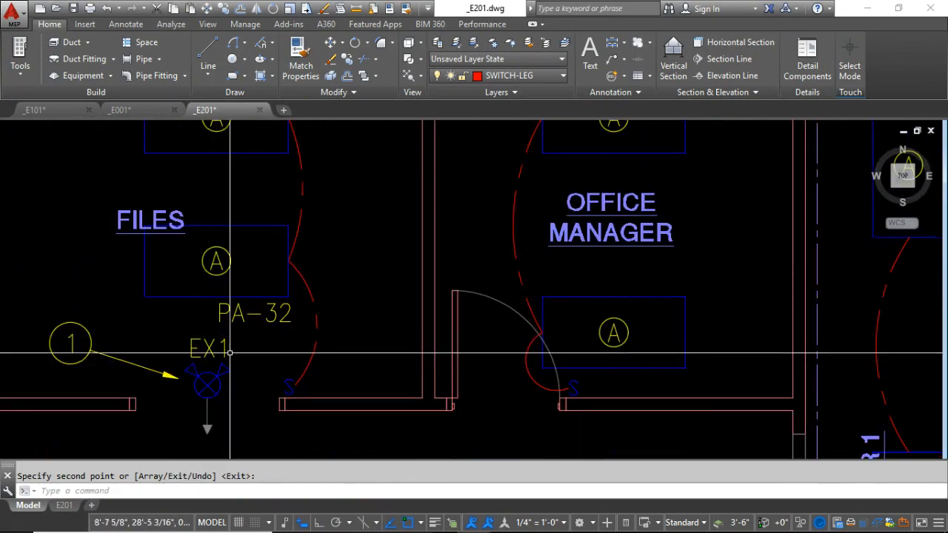
pyautogui.press('Return')
pyautogui.click(273, 320)
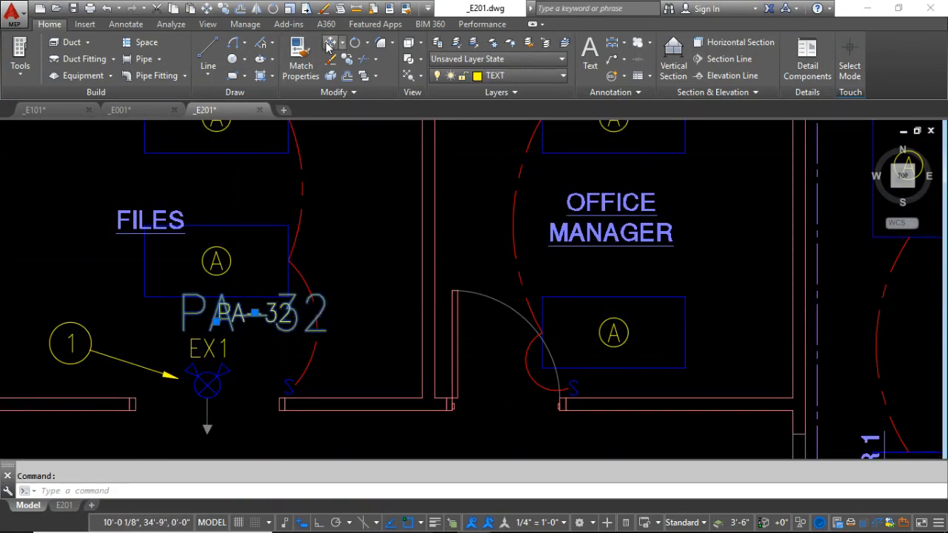
pyautogui.click(381, 337)
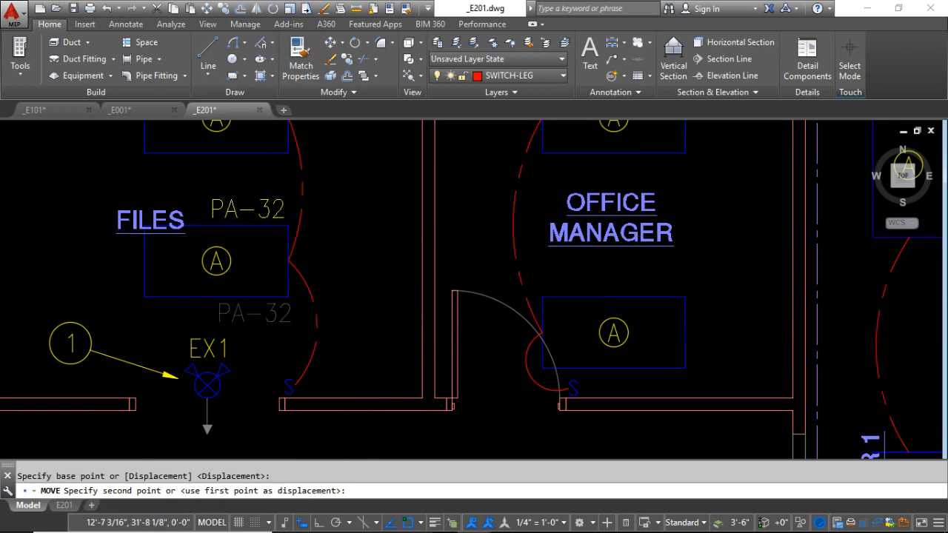
pyautogui.click(280, 213)
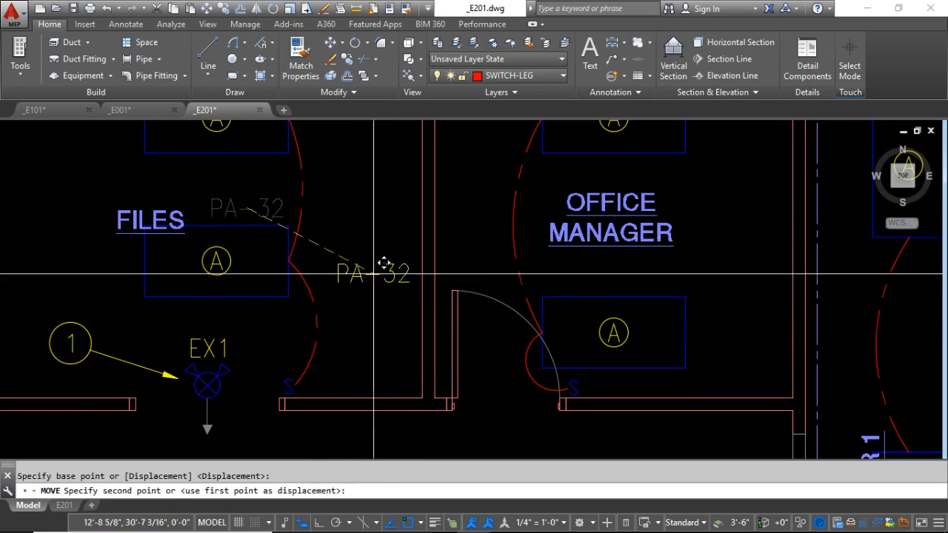
pyautogui.click(355, 247)
# Step: Move the FILES room's PA-32 tag to just above the upper-right corner of the lower fixture
pyautogui.scroll(-4, 354, 318)
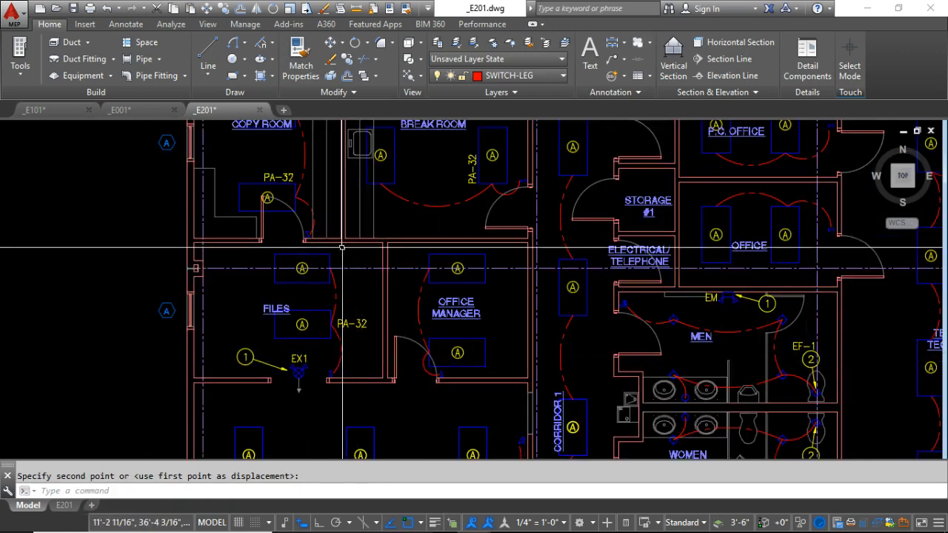
pyautogui.scroll(3, 337, 286)
pyautogui.scroll(-5, 337, 287)
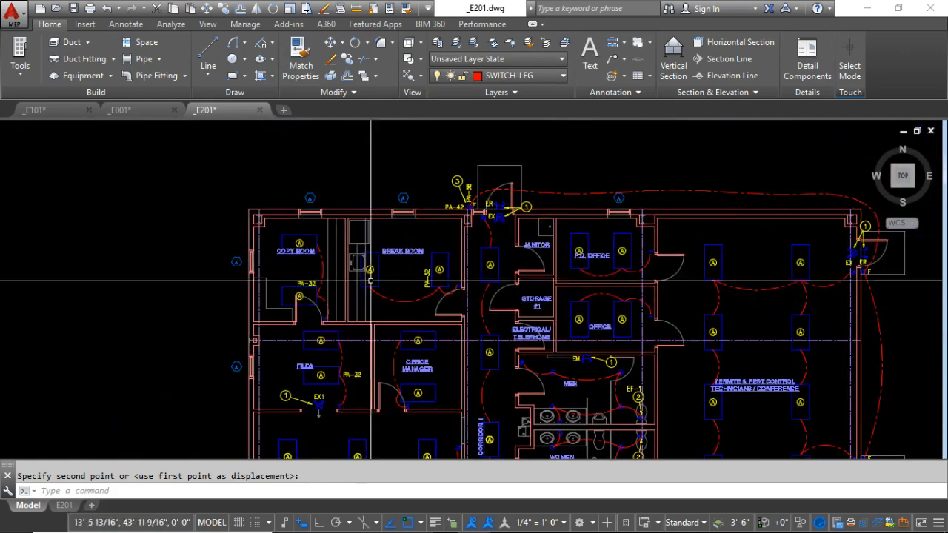
pyautogui.scroll(5, 439, 300)
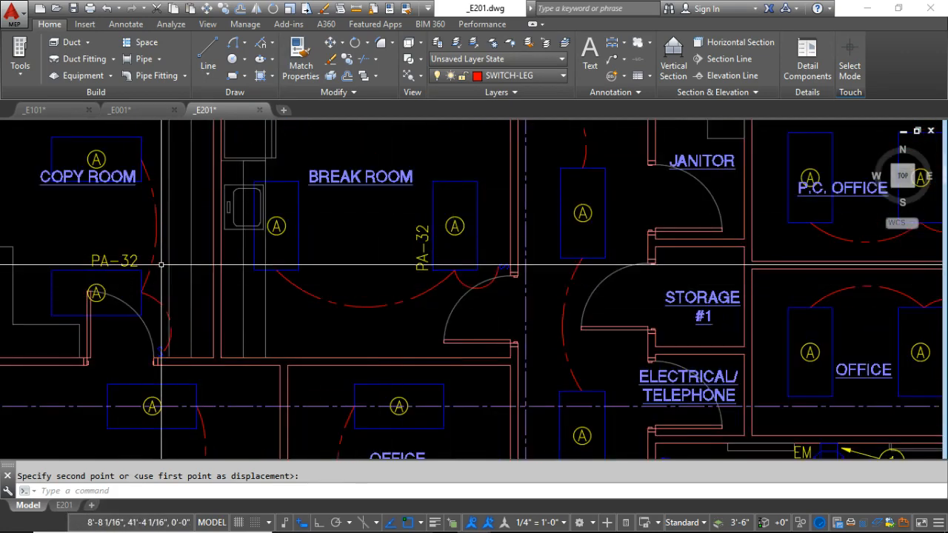
pyautogui.moveTo(192, 281); pyautogui.dragTo(220, 99, button='middle')
pyautogui.click(287, 327)
pyautogui.click(271, 295)
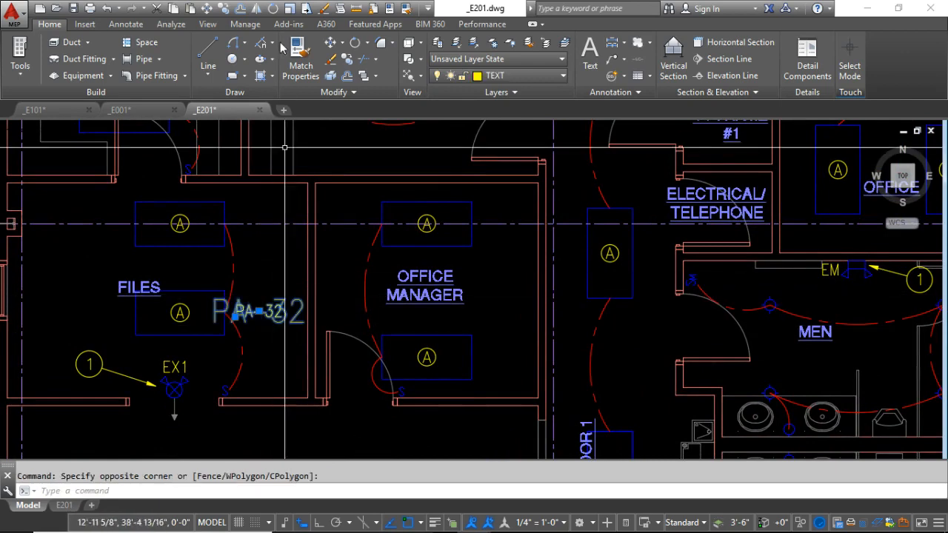
pyautogui.click(366, 450)
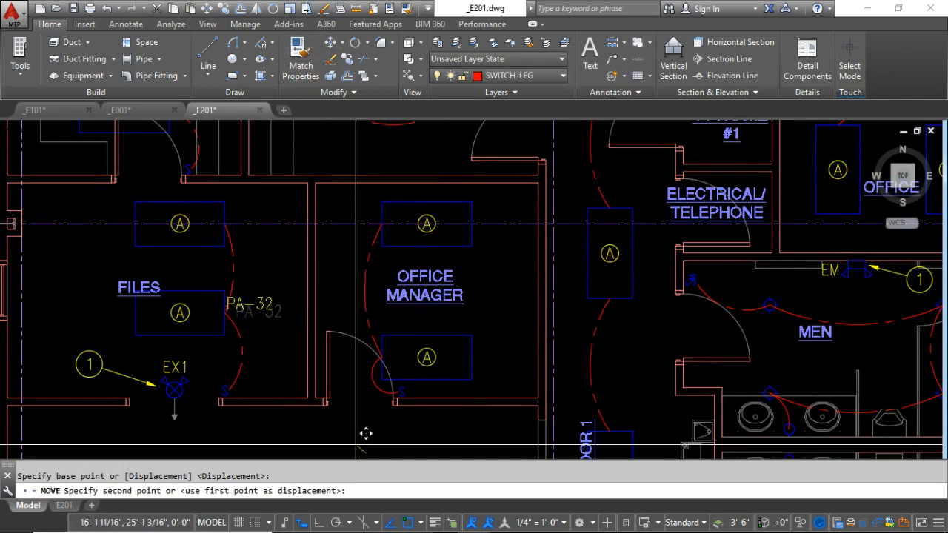
# Step: Copy the FILES room's PA-32 tag to just above the lower fixture in the OFFICE MANAGER room
pyautogui.click(203, 279)
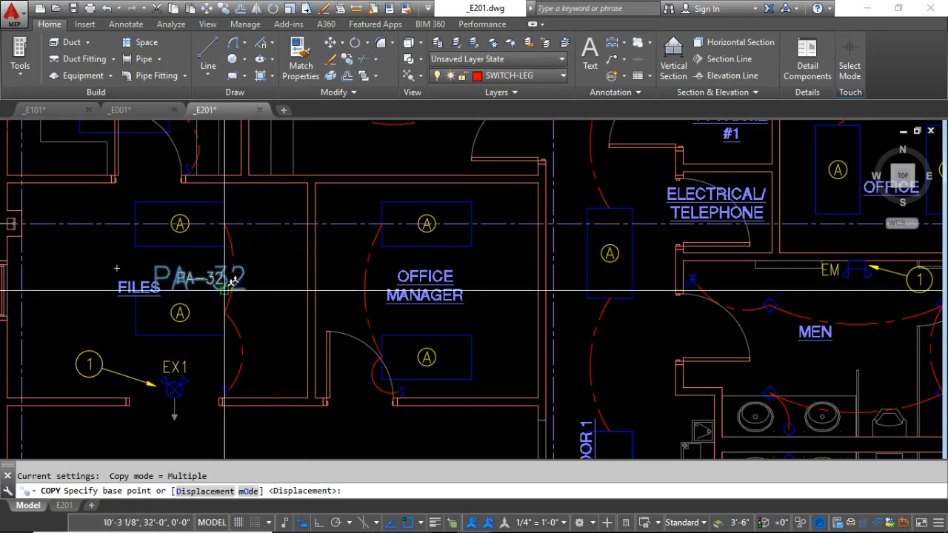
pyautogui.click(225, 290)
pyautogui.click(441, 325)
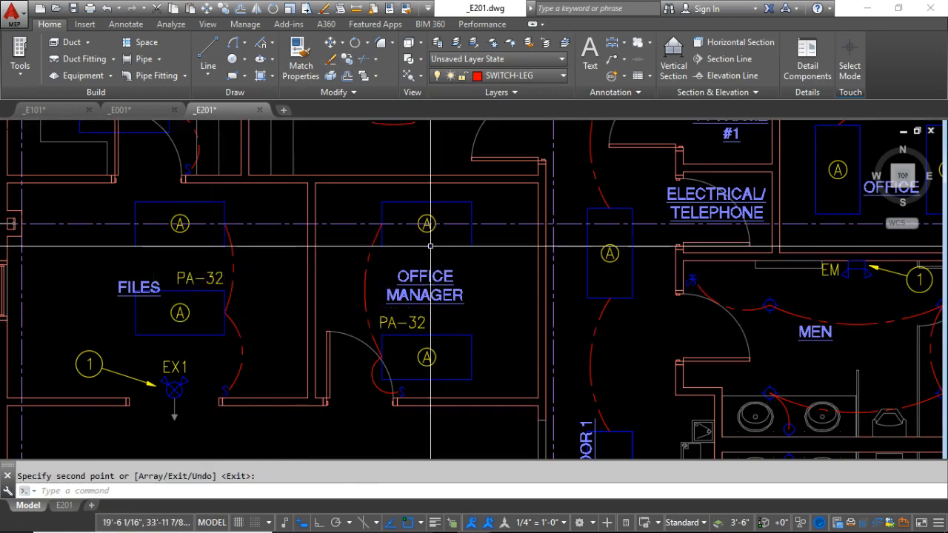
# Step: Examine the tagged rooms and the BOOKKEEPING / ADMIN lighting layout for fixtures that still need a circuit tag
pyautogui.scroll(-5, 385, 304)
pyautogui.scroll(1, 381, 266)
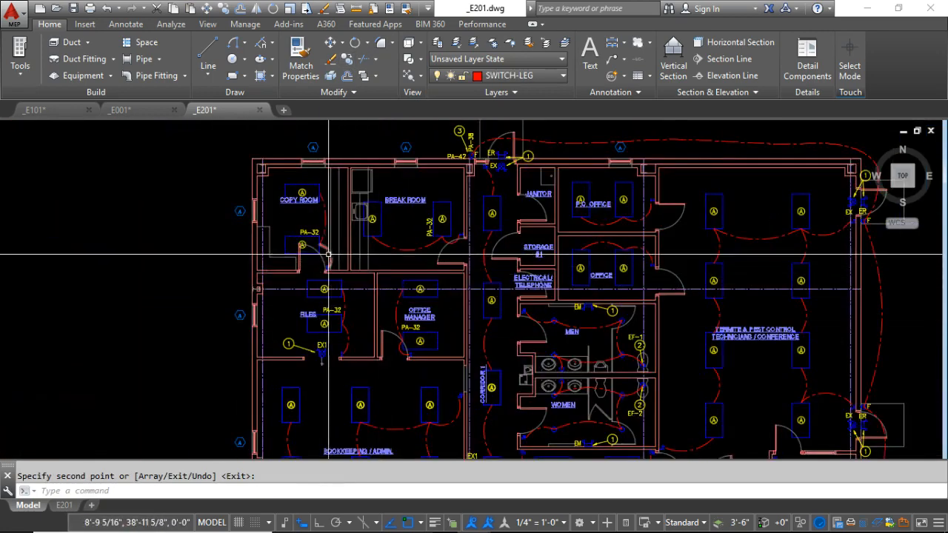
pyautogui.scroll(-3, 329, 254)
pyautogui.scroll(3, 417, 381)
pyautogui.moveTo(318, 352); pyautogui.dragTo(320, 261, button='middle')
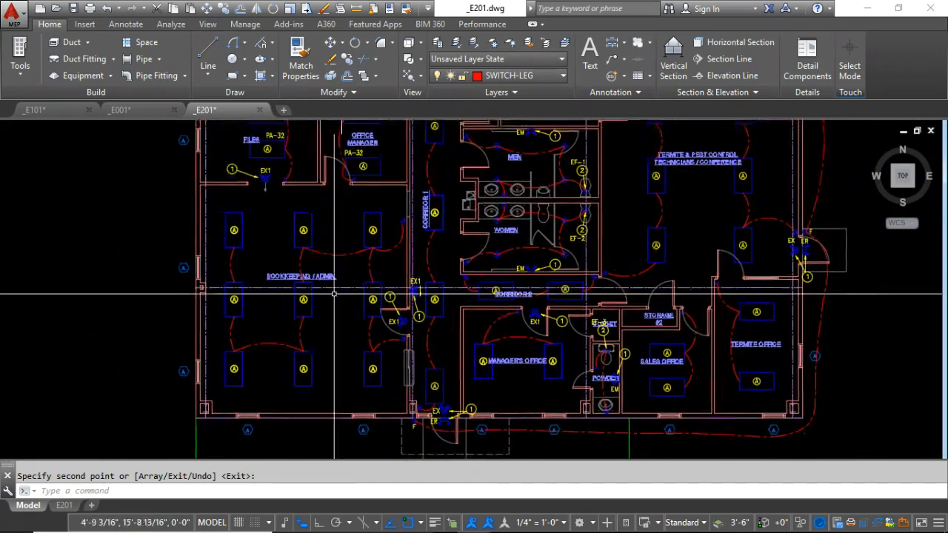
pyautogui.scroll(4, 334, 294)
pyautogui.scroll(-4, 364, 255)
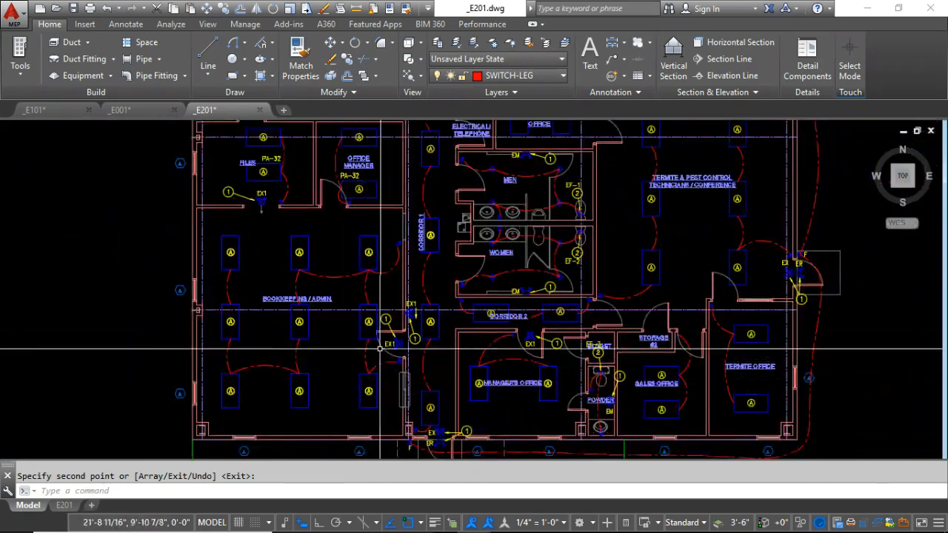
pyautogui.scroll(2, 379, 311)
# Step: Copy the vertical PA-32 tag from the break room to beside the upper-right fixture in BOOKKEEPING / ADMIN, near its switch leg
pyautogui.moveTo(353, 215); pyautogui.dragTo(333, 341, button='middle')
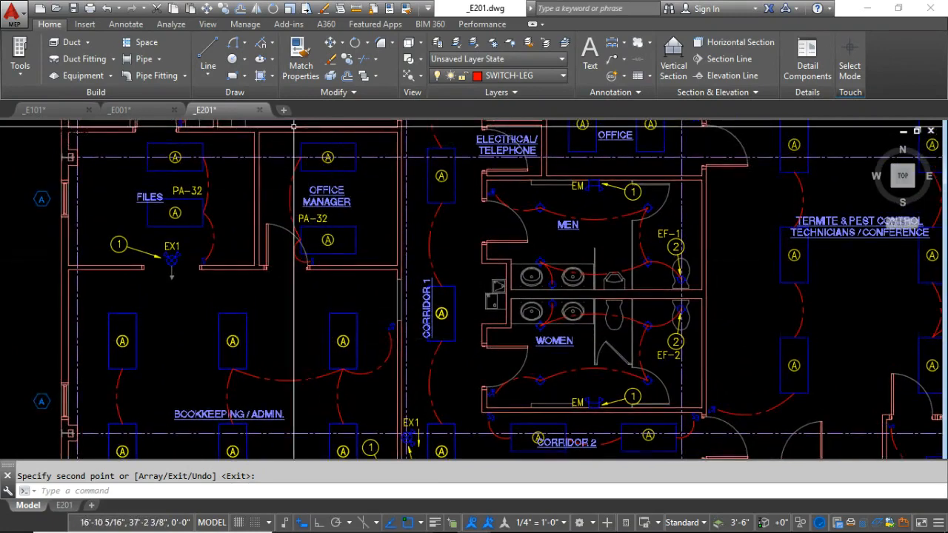
pyautogui.moveTo(296, 130); pyautogui.dragTo(300, 204, button='middle')
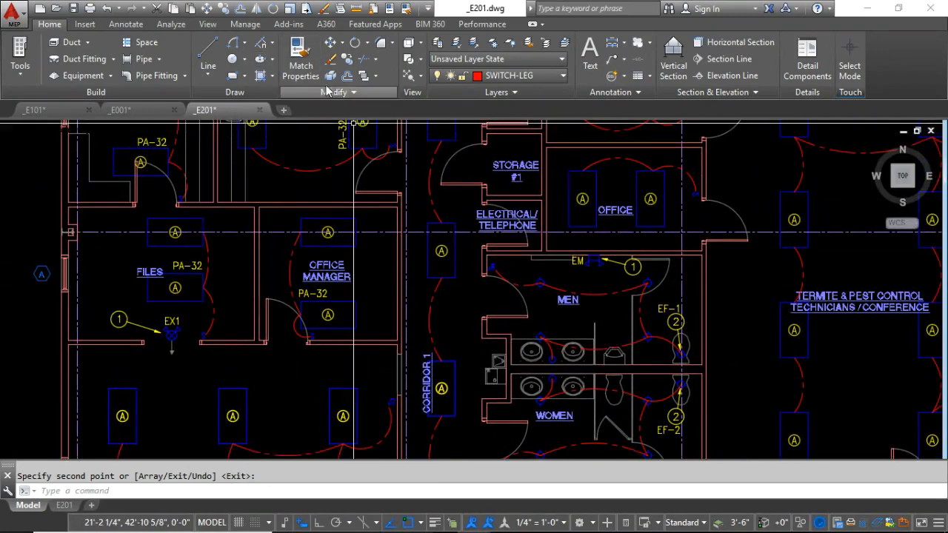
pyautogui.press('Return')
pyautogui.click(342, 141)
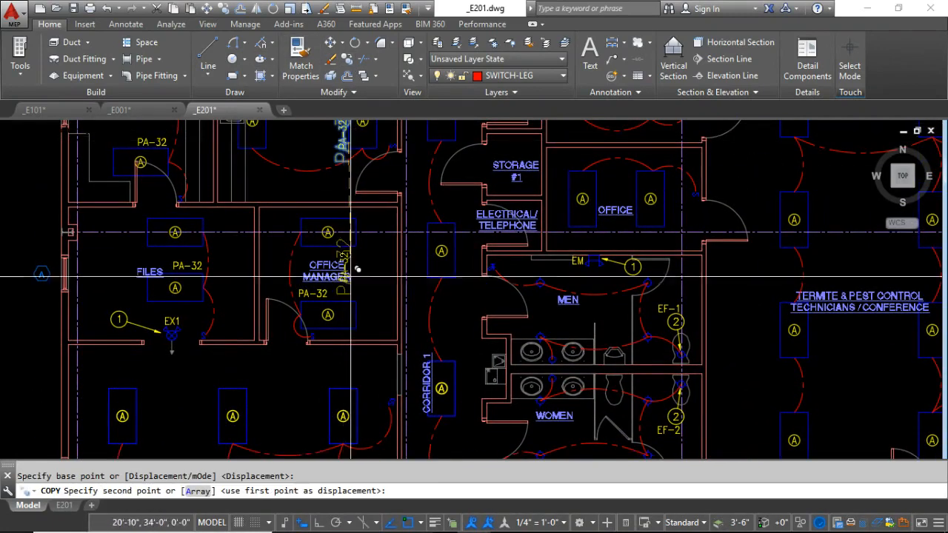
pyautogui.scroll(2, 370, 413)
pyautogui.moveTo(377, 434); pyautogui.dragTo(370, 319, button='middle')
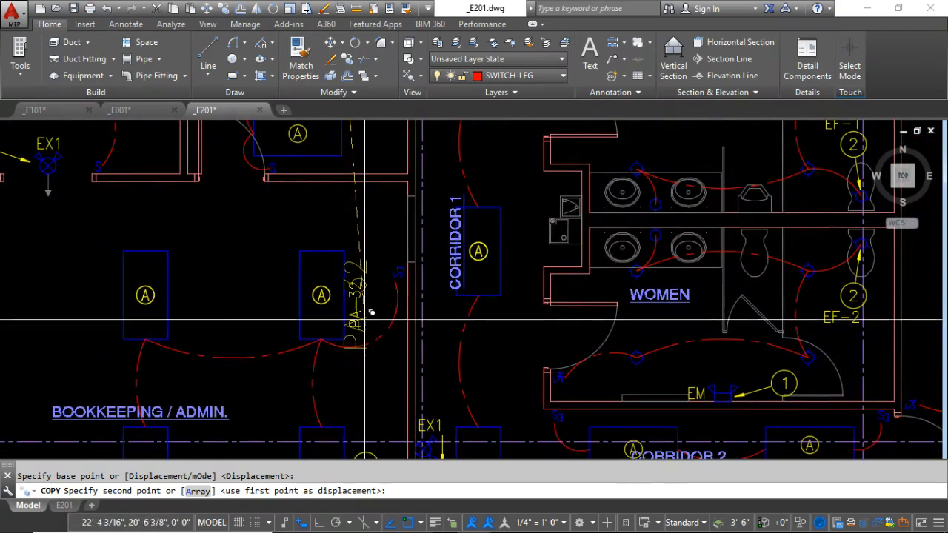
pyautogui.click(364, 328)
# Step: Examine the rooms west of CORRIDOR 1, from COPY ROOM and BREAK ROOM to BOOKKEEPING / ADMIN, for their circuit tags
pyautogui.scroll(-5, 363, 329)
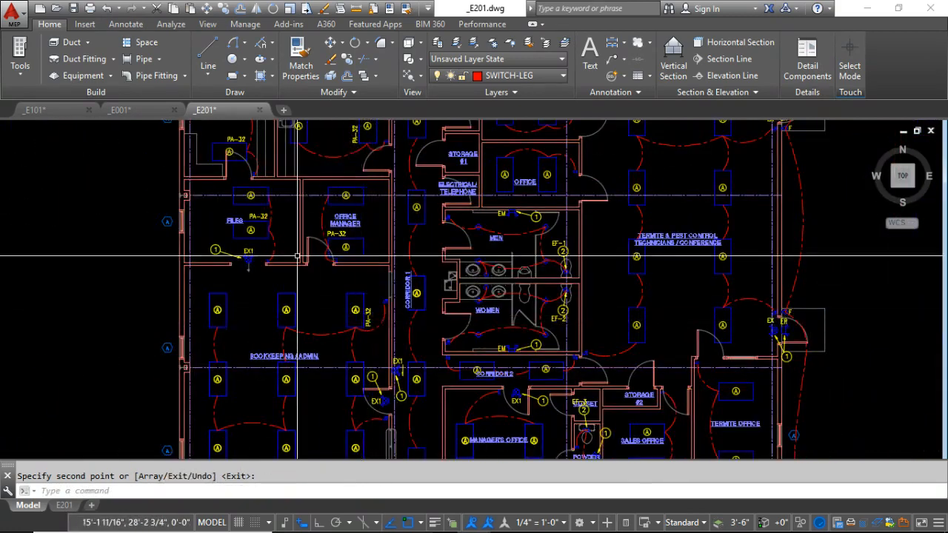
pyautogui.scroll(-2, 229, 155)
pyautogui.click(214, 130)
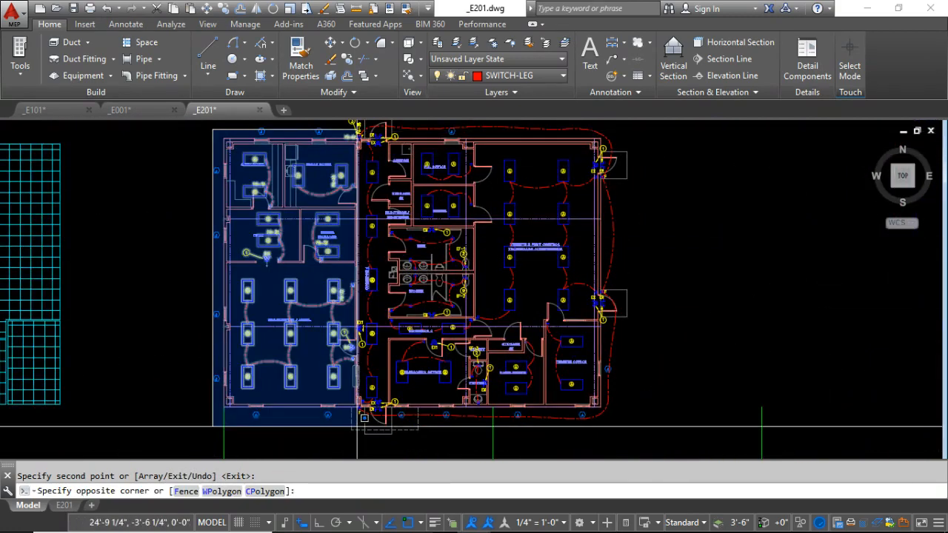
pyautogui.click(134, 288)
pyautogui.scroll(5, 230, 331)
pyautogui.press('Escape')
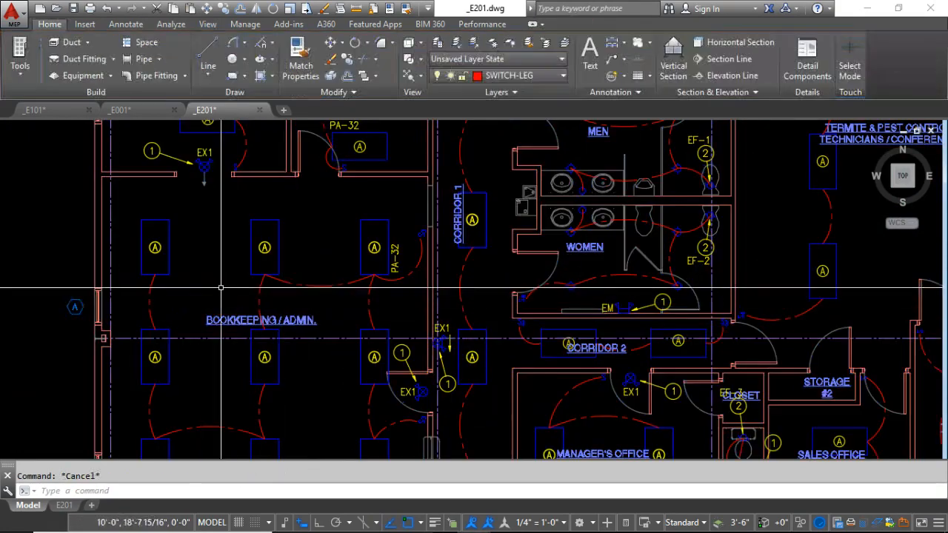
pyautogui.scroll(2, 401, 263)
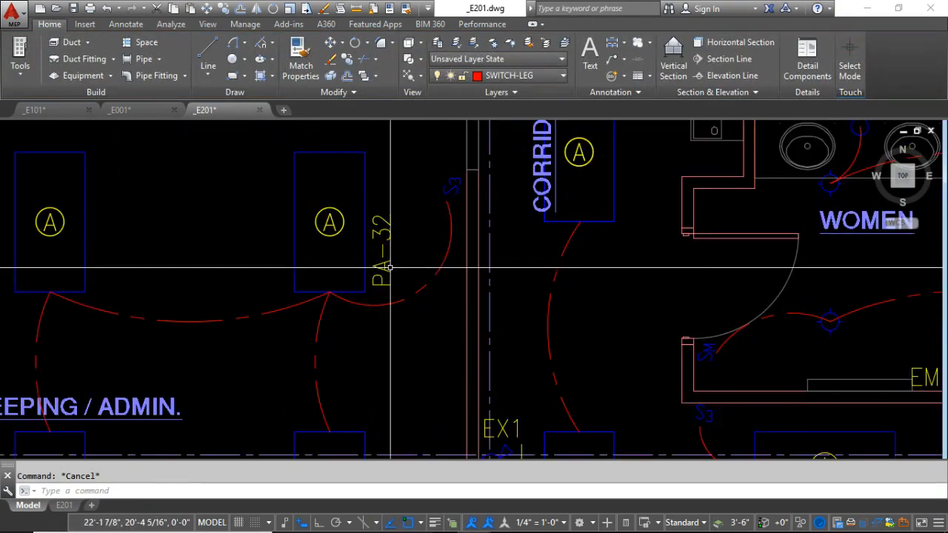
pyautogui.moveTo(392, 207); pyautogui.dragTo(341, 459, button='middle')
pyautogui.scroll(-2, 325, 252)
pyautogui.moveTo(278, 249); pyautogui.dragTo(368, 319, button='middle')
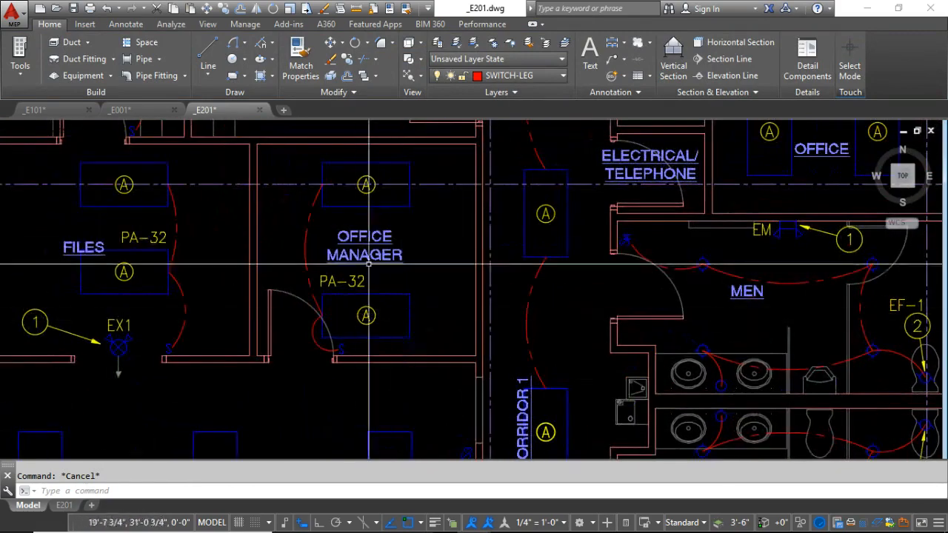
pyautogui.moveTo(223, 250); pyautogui.dragTo(354, 317, button='middle')
pyautogui.moveTo(350, 165); pyautogui.dragTo(332, 345, button='middle')
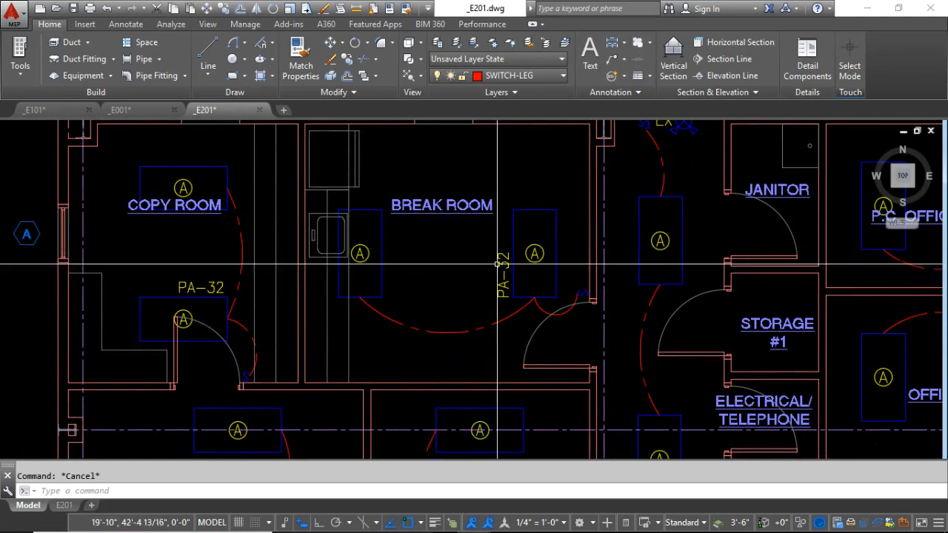
pyautogui.scroll(-3, 335, 219)
pyautogui.scroll(-2, 335, 220)
pyautogui.moveTo(335, 220); pyautogui.dragTo(247, 154, button='middle')
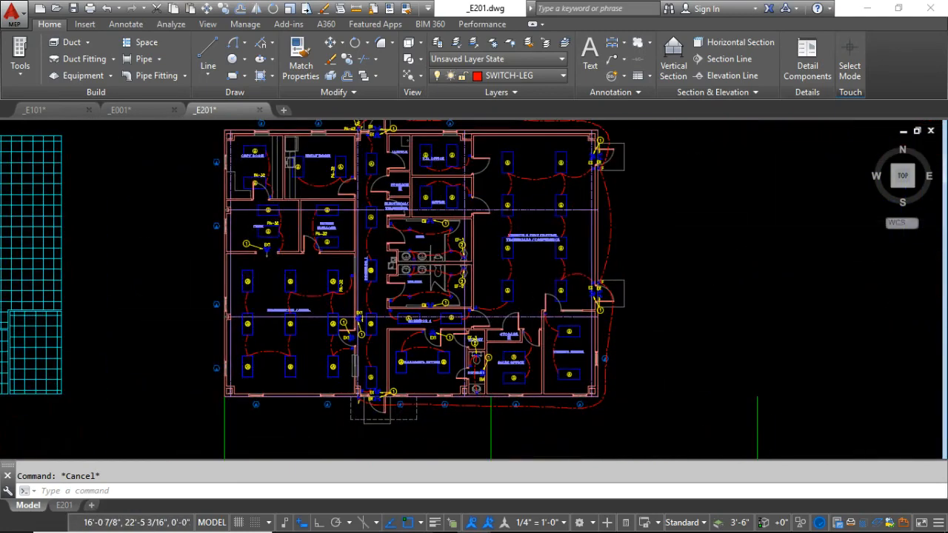
pyautogui.click(214, 129)
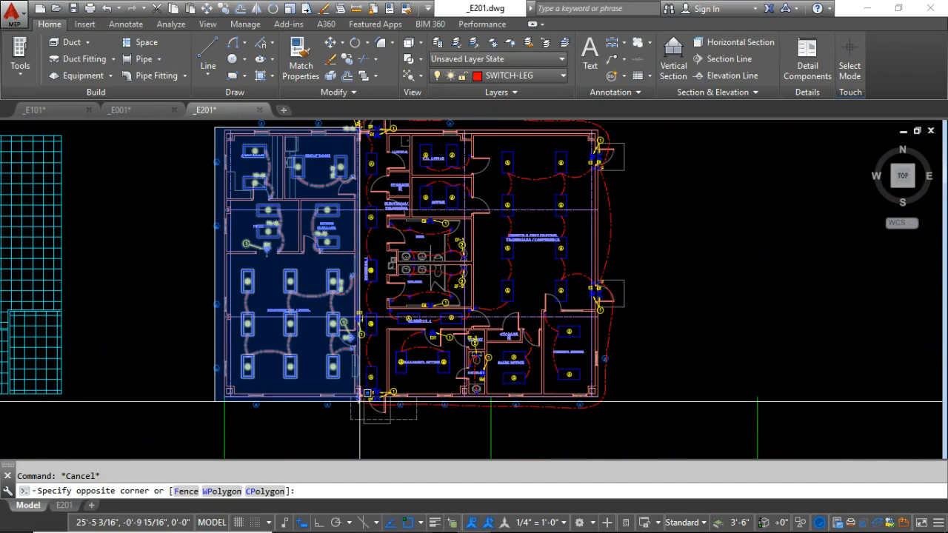
pyautogui.press('Escape')
pyautogui.scroll(6, 317, 340)
pyautogui.scroll(-4, 311, 349)
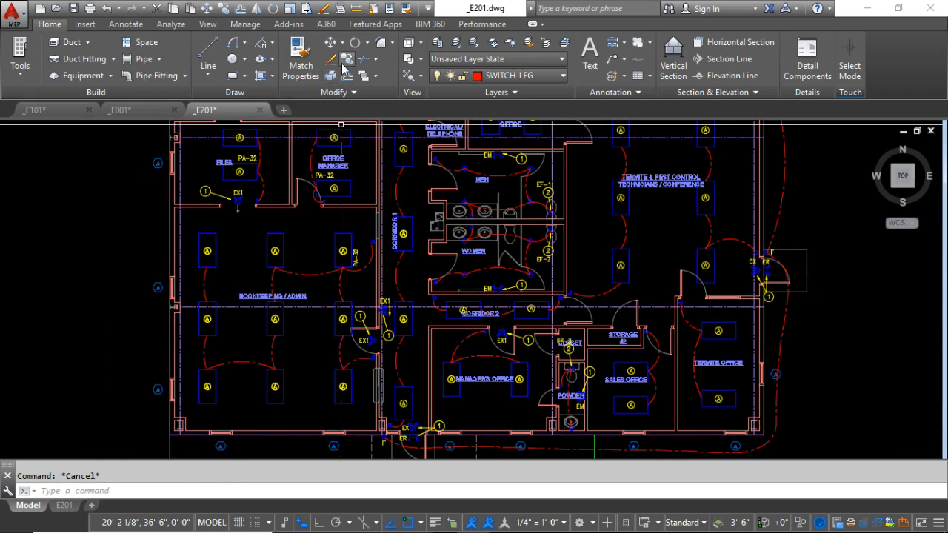
# Step: Copy the vertical PA-32 tag from BOOKKEEPING / ADMIN to beside the left fixture in the MANAGER'S OFFICE
pyautogui.scroll(4, 362, 289)
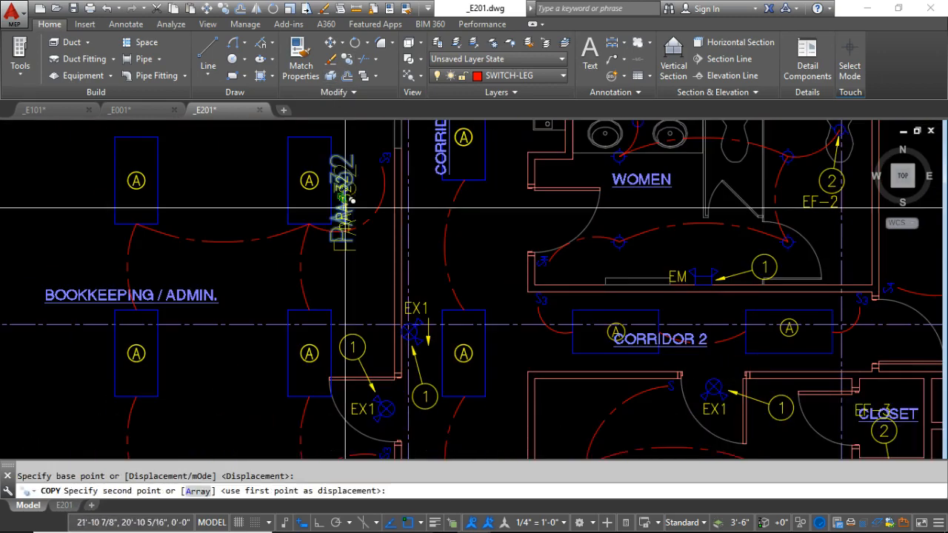
pyautogui.scroll(-4, 346, 208)
pyautogui.scroll(6, 278, 315)
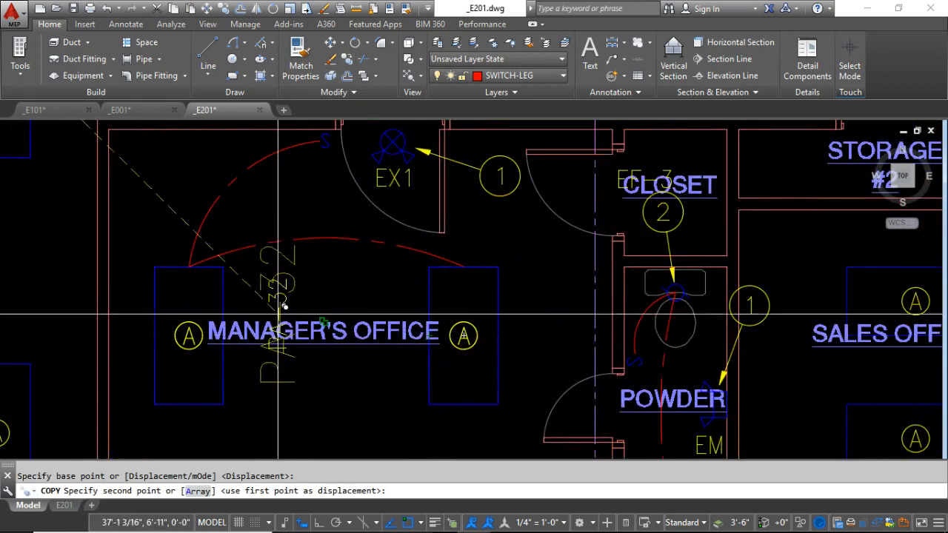
pyautogui.scroll(2, 279, 315)
pyautogui.click(247, 256)
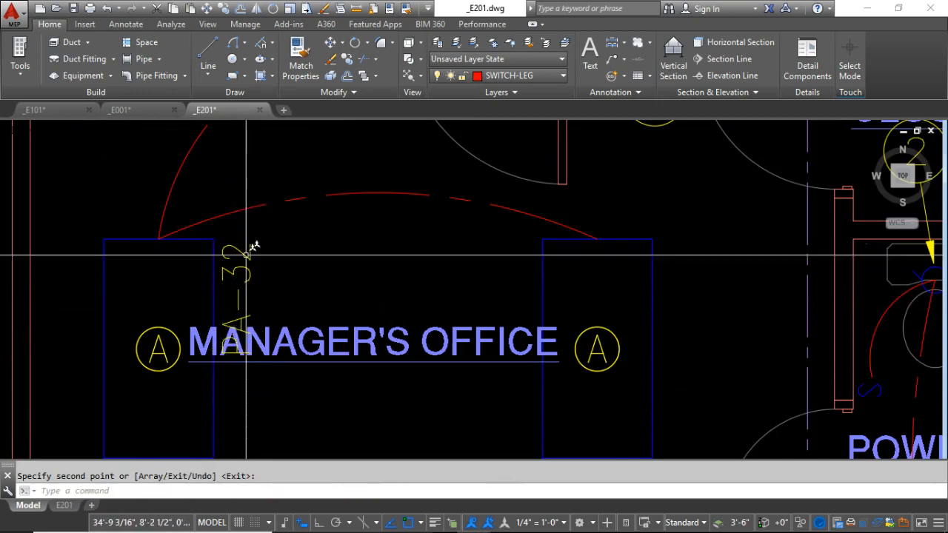
pyautogui.press('Return')
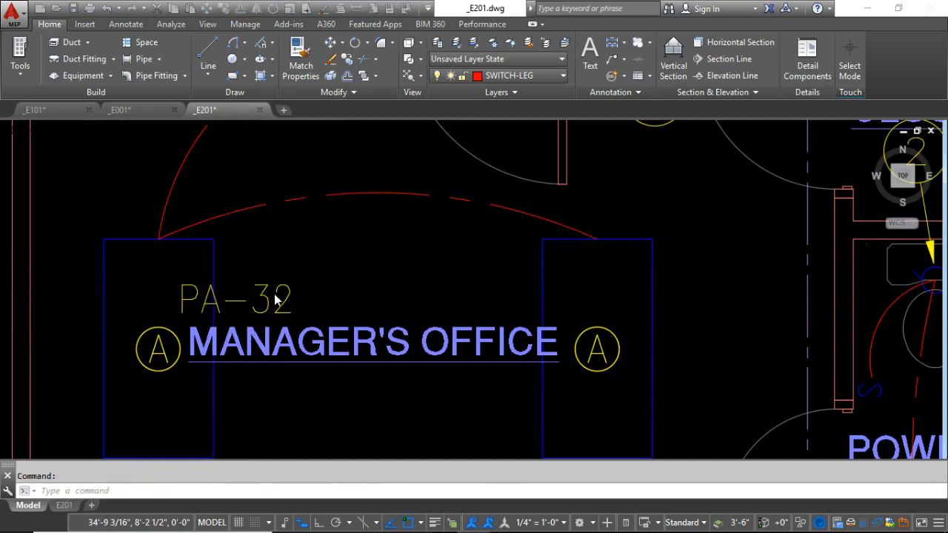
# Step: Change the copied circuit tag in the MANAGER'S OFFICE to PA-34
pyautogui.doubleClick(276, 299)
pyautogui.write('4')
pyautogui.click(419, 291)
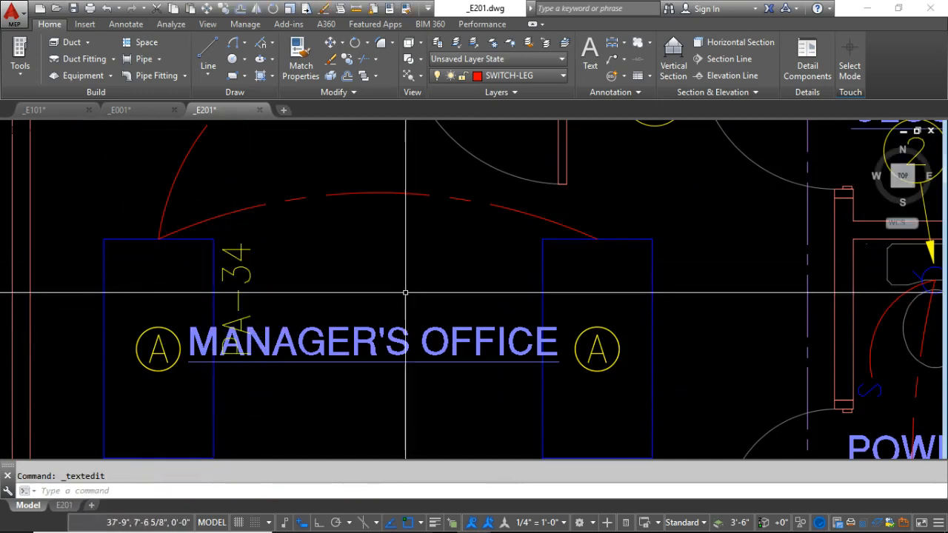
# Step: Copy the MANAGER'S OFFICE PA-34 tag to beside the uppermost CORRIDOR 1 fixture, next to the JANITOR room
pyautogui.click(248, 307)
pyautogui.click(240, 298)
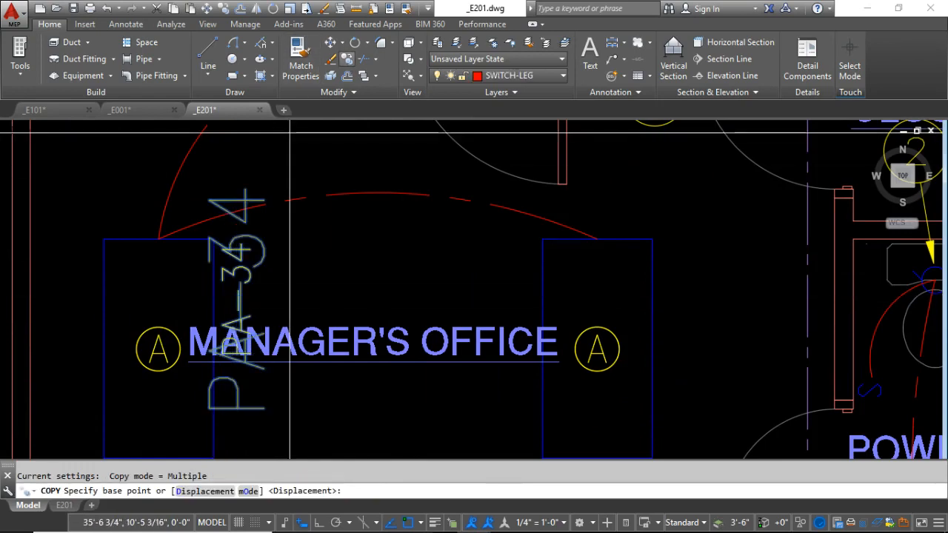
pyautogui.click(374, 326)
pyautogui.scroll(-5, 374, 326)
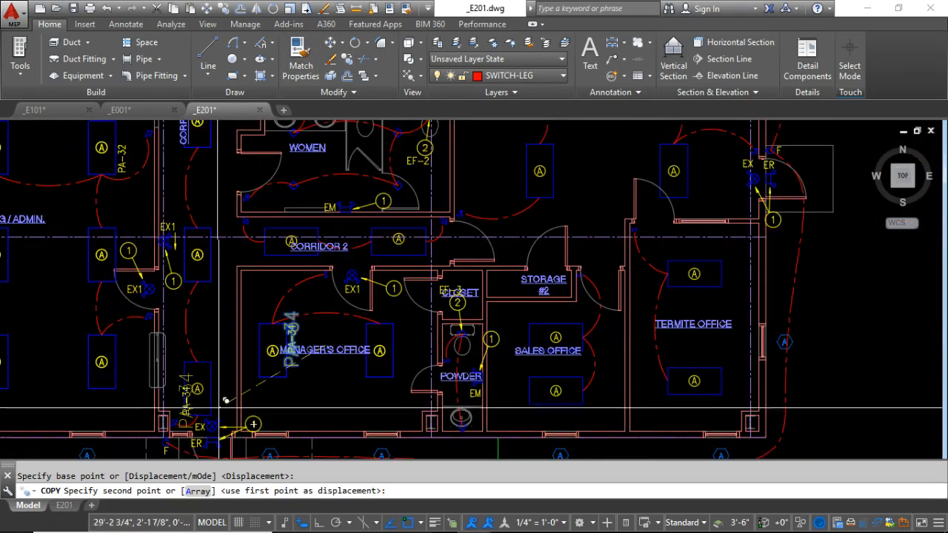
pyautogui.scroll(3, 215, 400)
pyautogui.scroll(2, 215, 398)
pyautogui.scroll(-5, 215, 398)
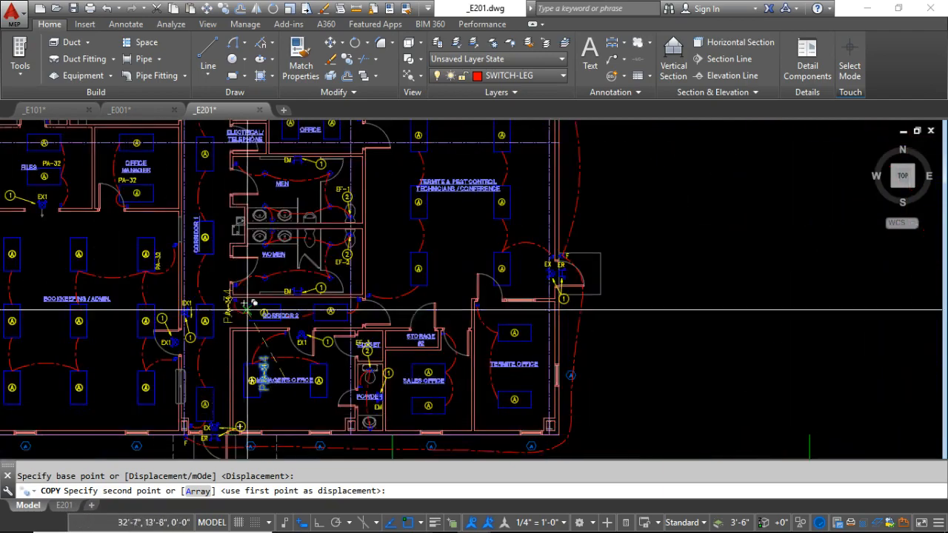
pyautogui.scroll(2, 250, 219)
pyautogui.scroll(6, 307, 289)
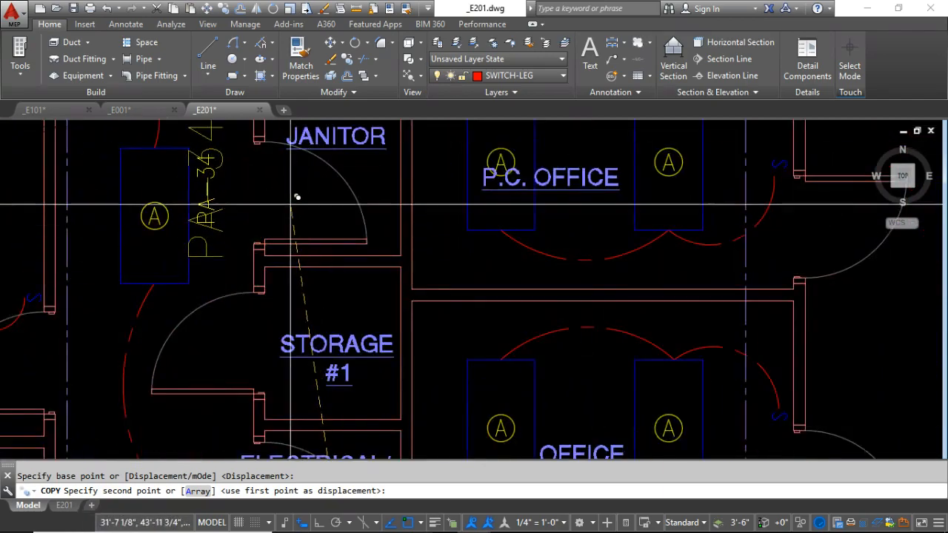
pyautogui.scroll(-5, 296, 126)
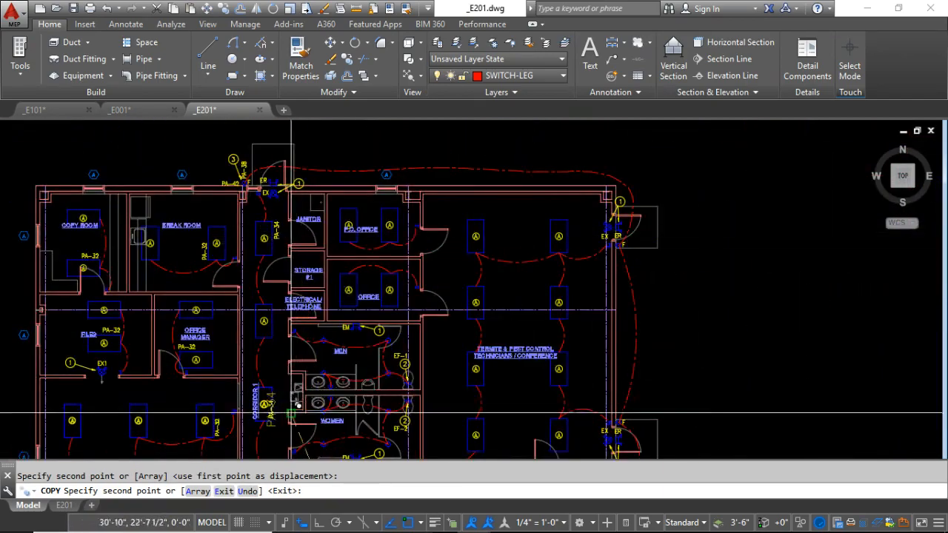
pyautogui.scroll(5, 286, 328)
pyautogui.moveTo(278, 401); pyautogui.dragTo(298, 214, button='middle')
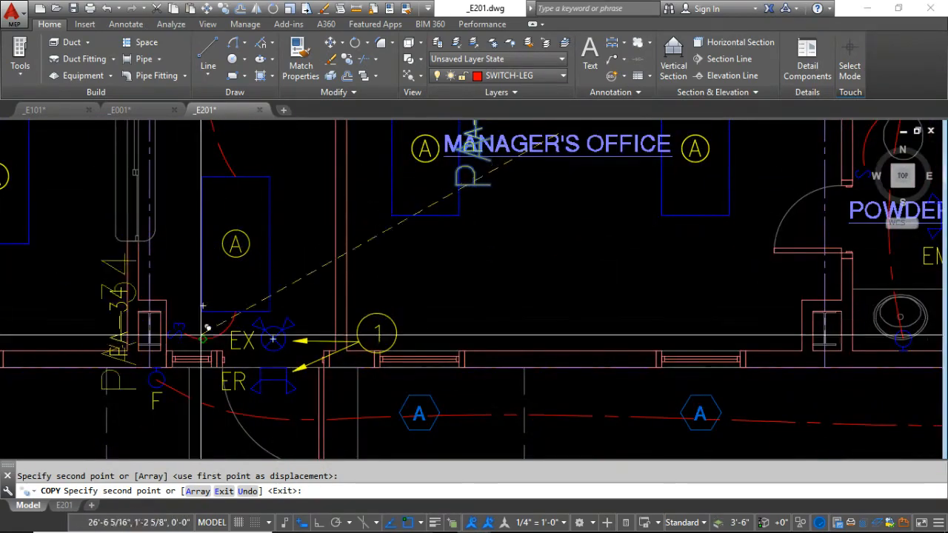
pyautogui.scroll(-6, 261, 240)
pyautogui.press('Return')
# Step: Copy the CORRIDOR 1 PA-34 tag to beside the right fixture in the P.C. OFFICE, near its switch leg
pyautogui.scroll(7, 260, 241)
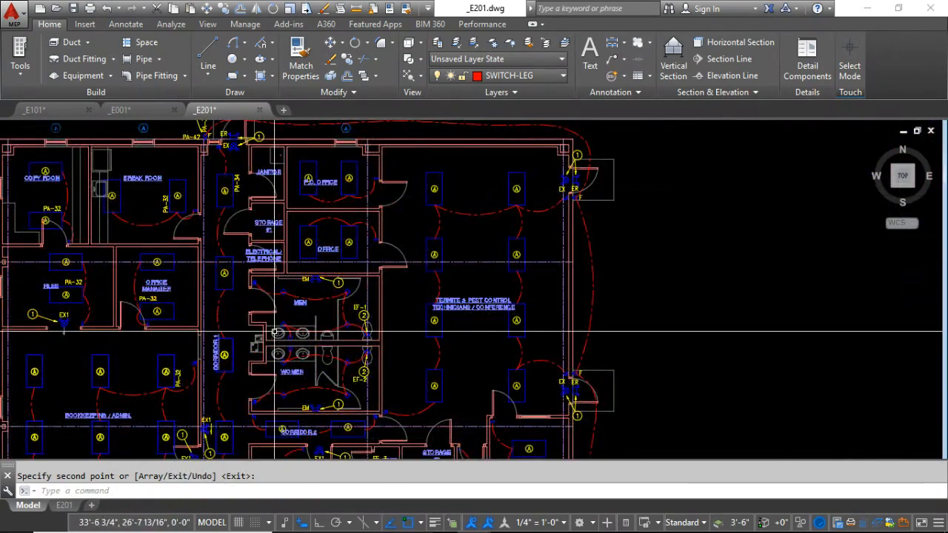
pyautogui.moveTo(249, 191); pyautogui.dragTo(257, 262, button='middle')
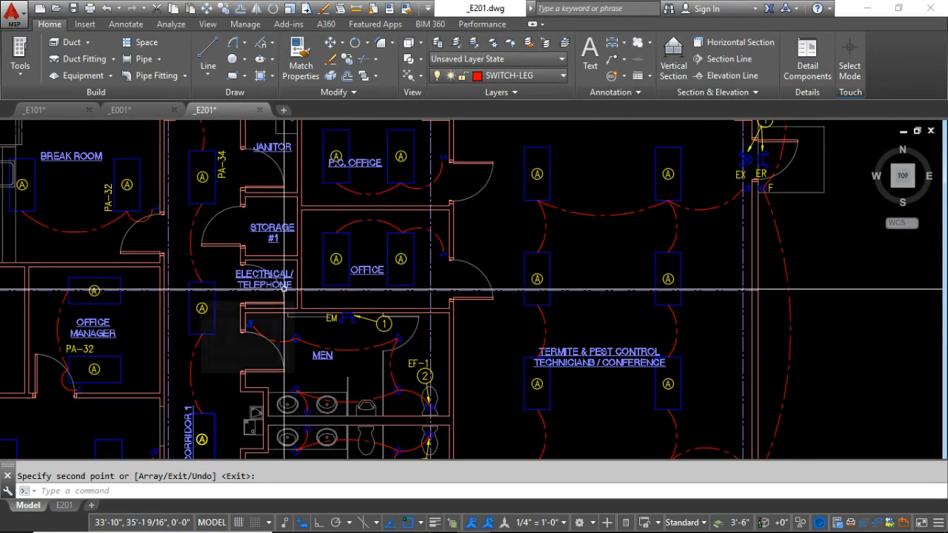
pyautogui.press('Escape')
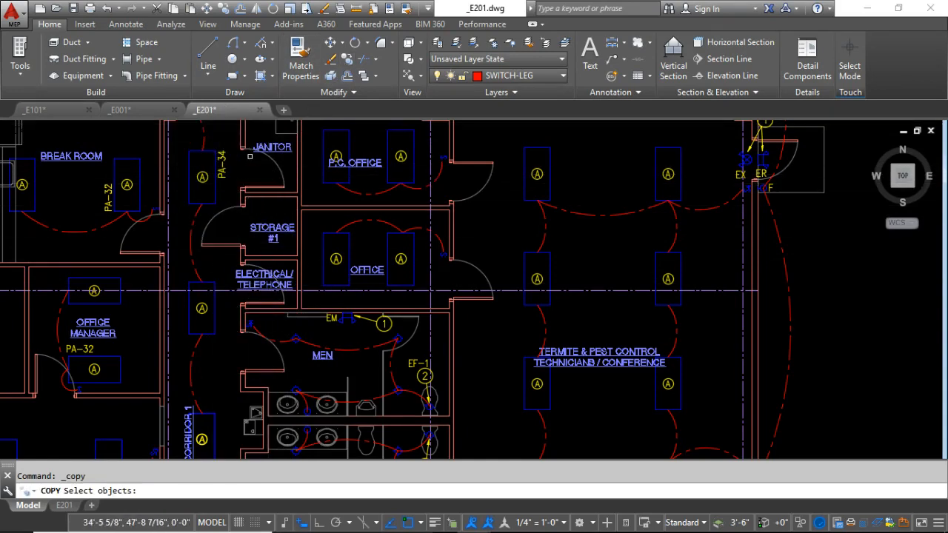
pyautogui.click(426, 174)
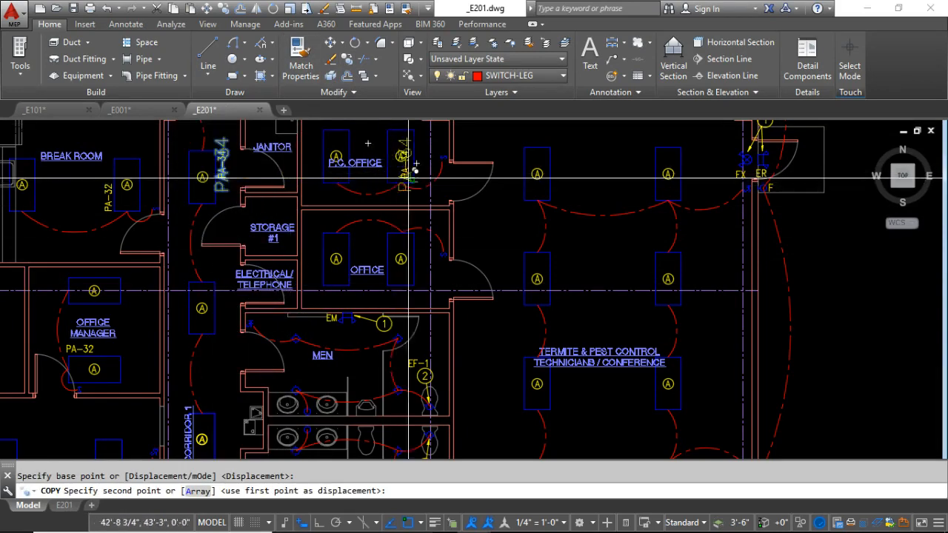
pyautogui.scroll(3, 425, 173)
pyautogui.scroll(3, 425, 174)
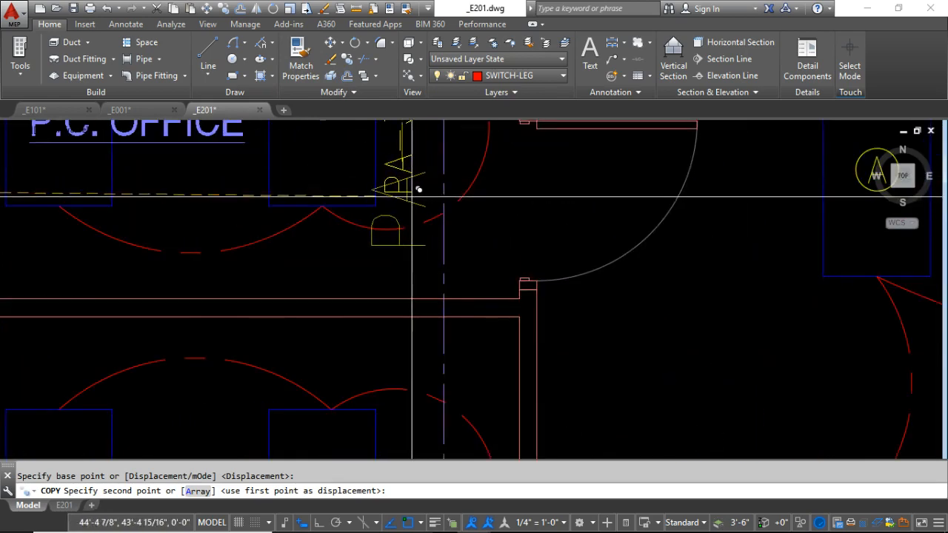
pyautogui.click(419, 197)
pyautogui.scroll(-6, 419, 198)
# Step: Copy the P.C. OFFICE PA-34 tag straight down with Ortho on to beside the right fixture in the OFFICE below
pyautogui.press('Return')
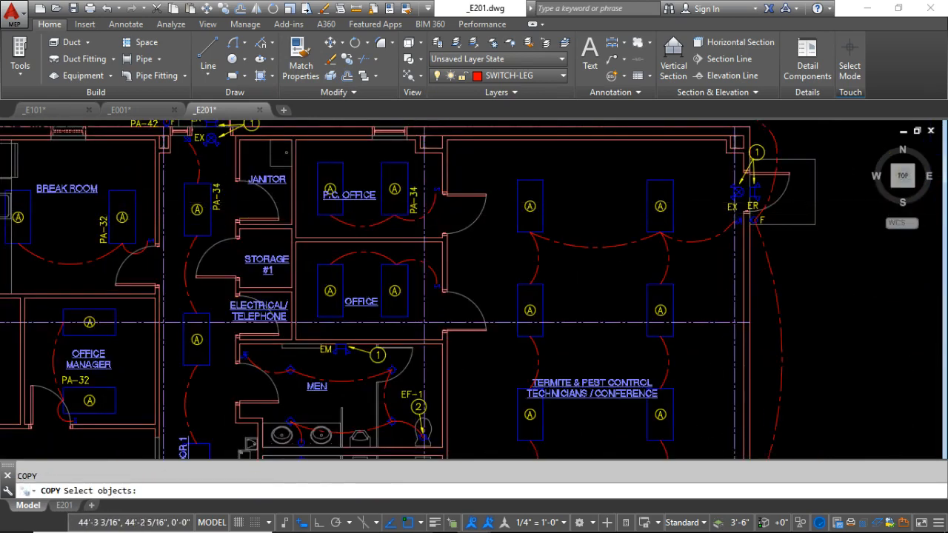
pyautogui.click(495, 217)
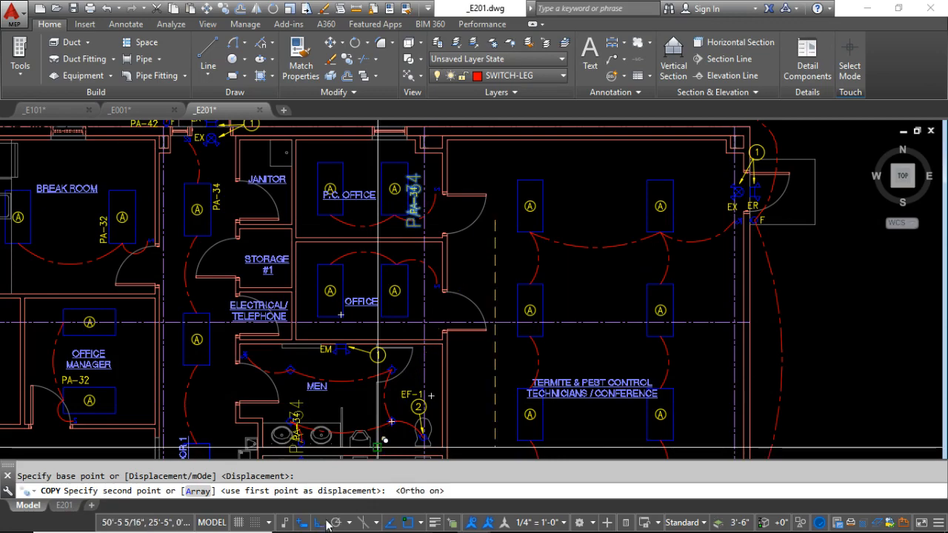
pyautogui.scroll(2, 492, 320)
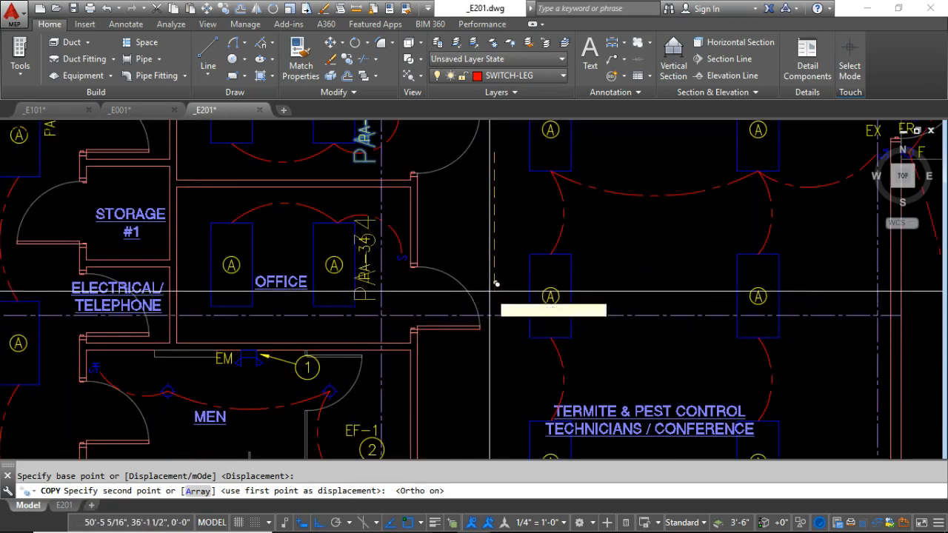
pyautogui.click(493, 268)
pyautogui.scroll(-4, 492, 267)
pyautogui.press('Return')
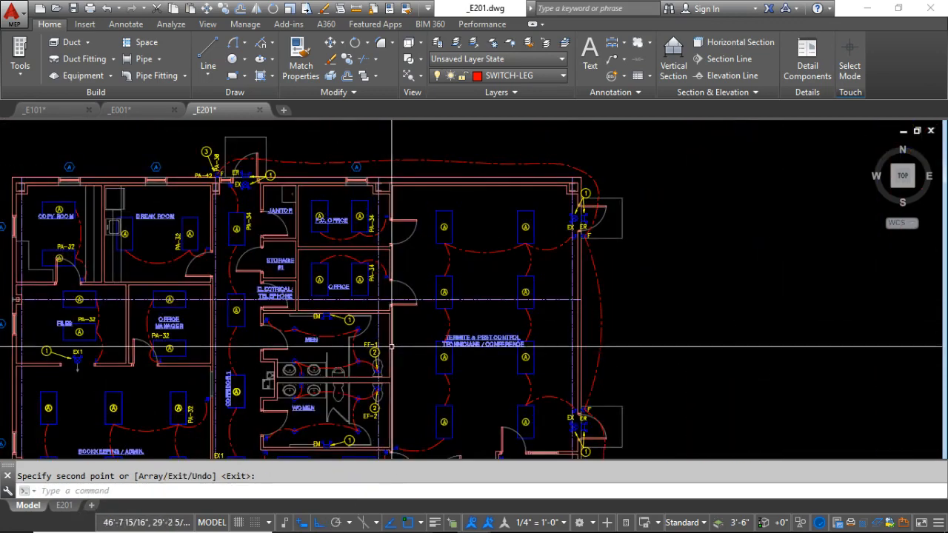
# Step: Copy the OFFICE's PA-34 tag with Ortho off to just above the upper-left light in the MEN room
pyautogui.scroll(4, 330, 363)
pyautogui.moveTo(303, 319); pyautogui.dragTo(425, 284, button='middle')
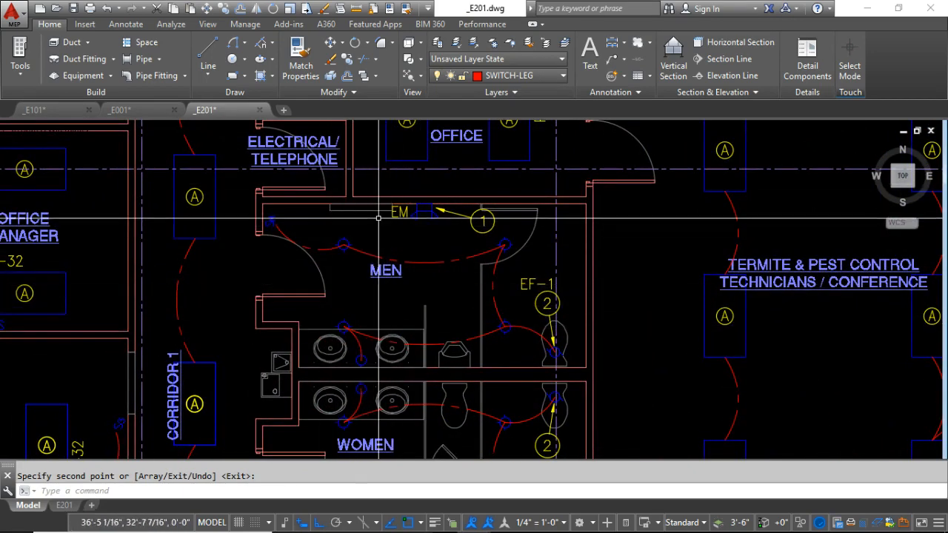
pyautogui.moveTo(488, 216); pyautogui.dragTo(463, 355, button='middle')
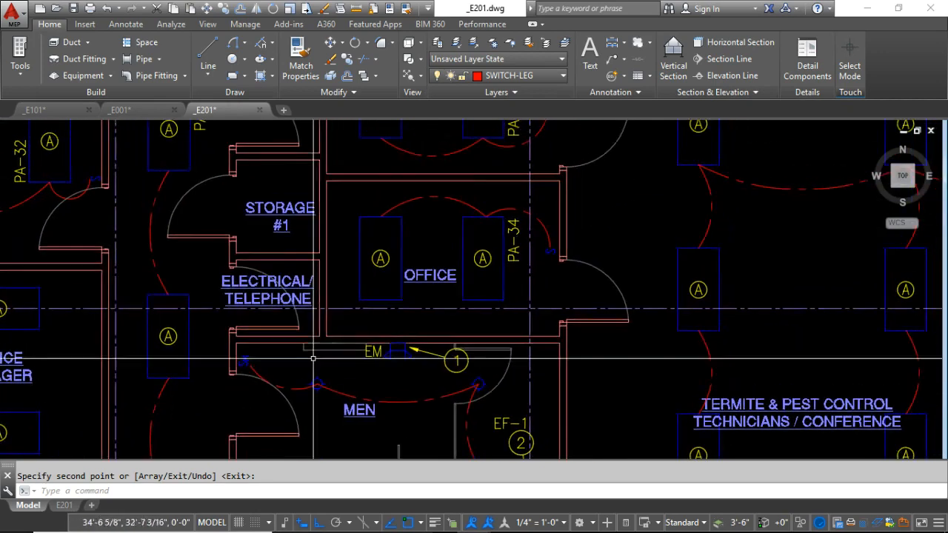
pyautogui.click(512, 234)
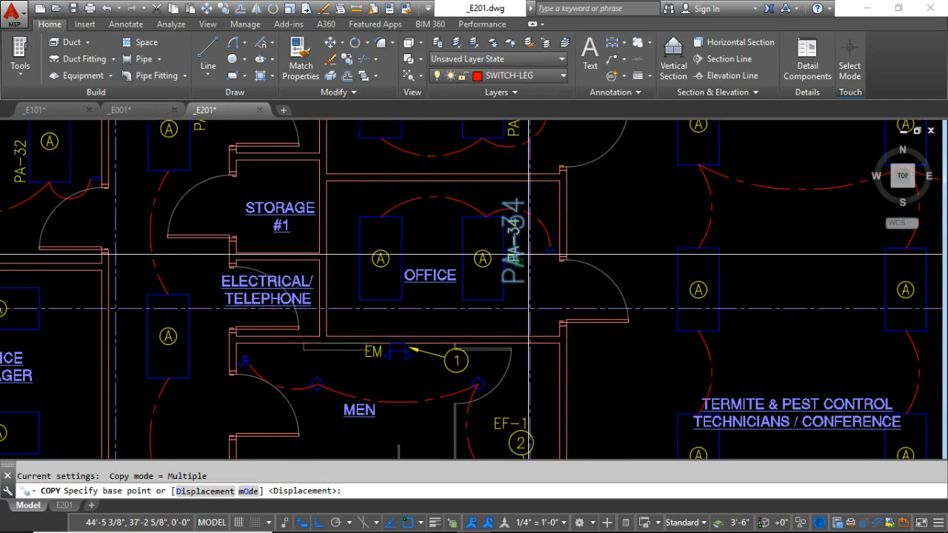
pyautogui.click(528, 256)
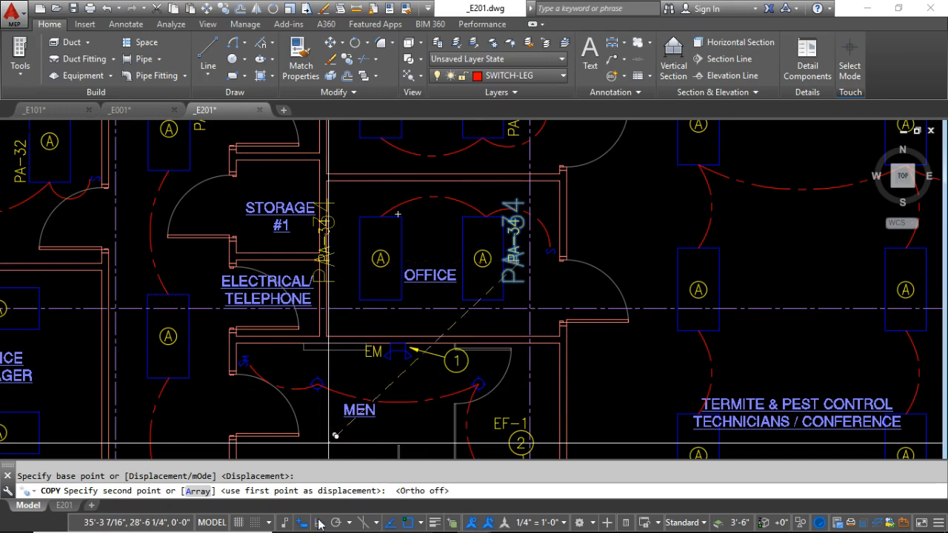
pyautogui.scroll(4, 331, 443)
pyautogui.click(335, 390)
pyautogui.press('Return')
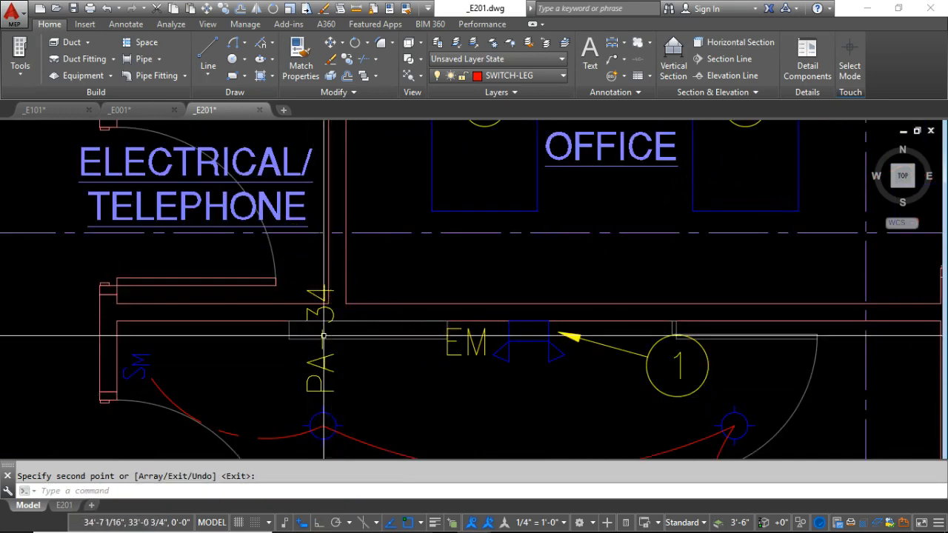
# Step: Move the MEN room's PA-34 tag to directly below the upper-left light, inside the room
pyautogui.moveTo(344, 382); pyautogui.dragTo(352, 245, button='middle')
pyautogui.click(353, 255)
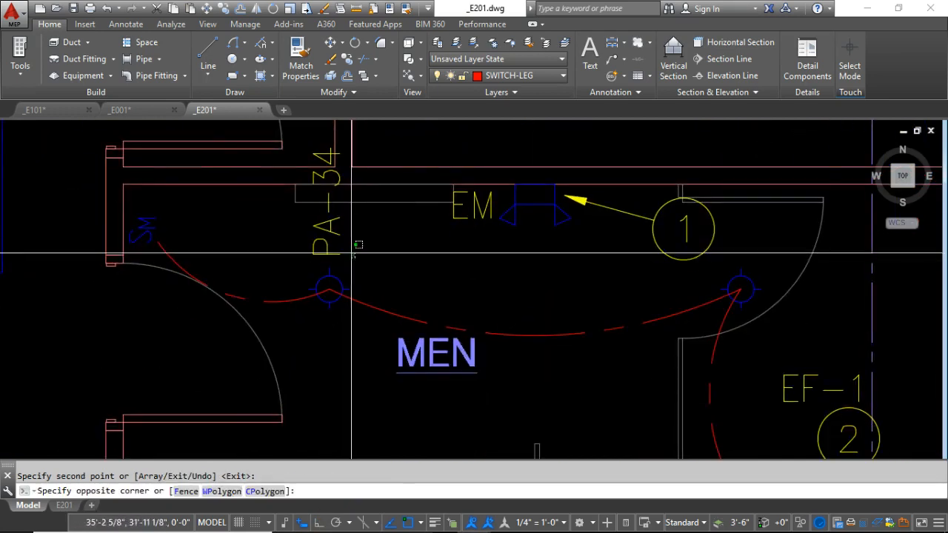
pyautogui.click(319, 228)
pyautogui.click(330, 46)
pyautogui.click(340, 257)
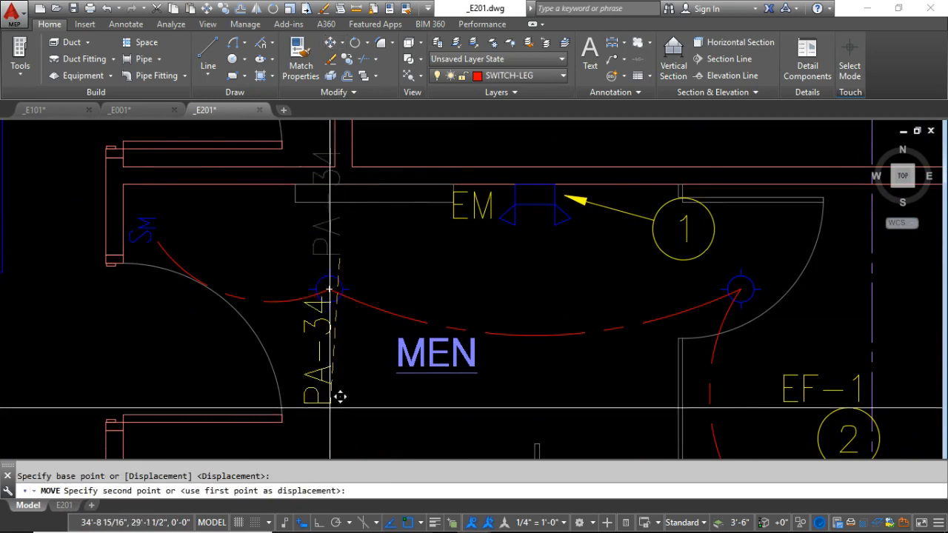
pyautogui.click(335, 429)
pyautogui.scroll(-4, 273, 299)
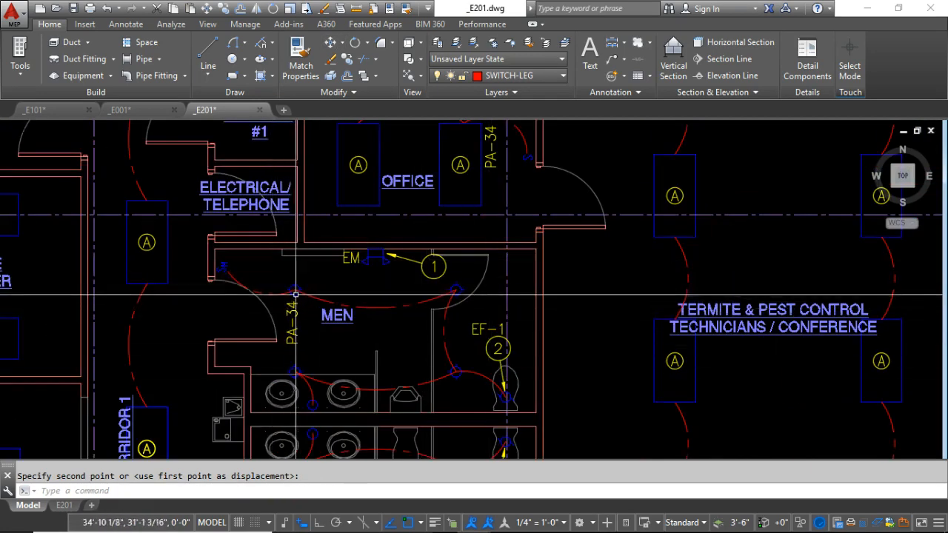
pyautogui.scroll(-8, 296, 294)
pyautogui.scroll(3, 361, 297)
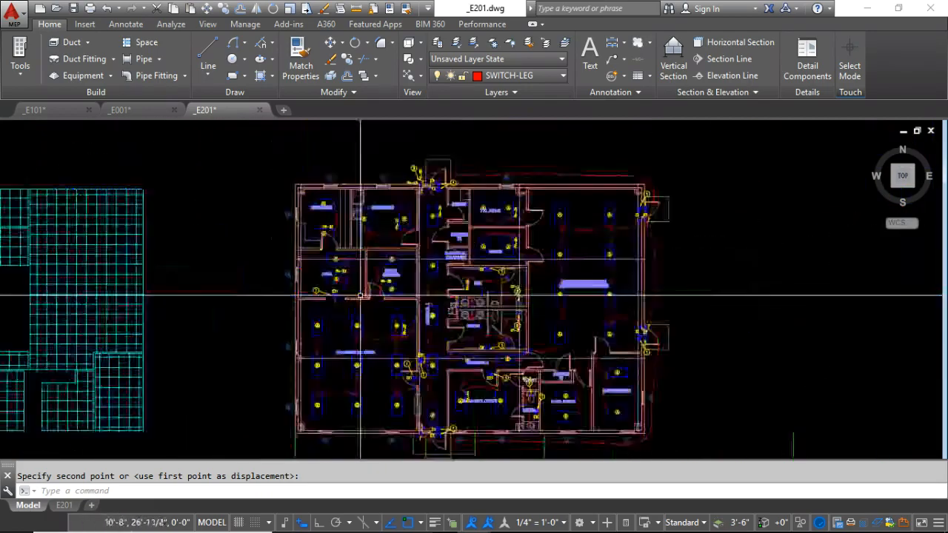
pyautogui.scroll(4, 361, 296)
pyautogui.scroll(-3, 247, 280)
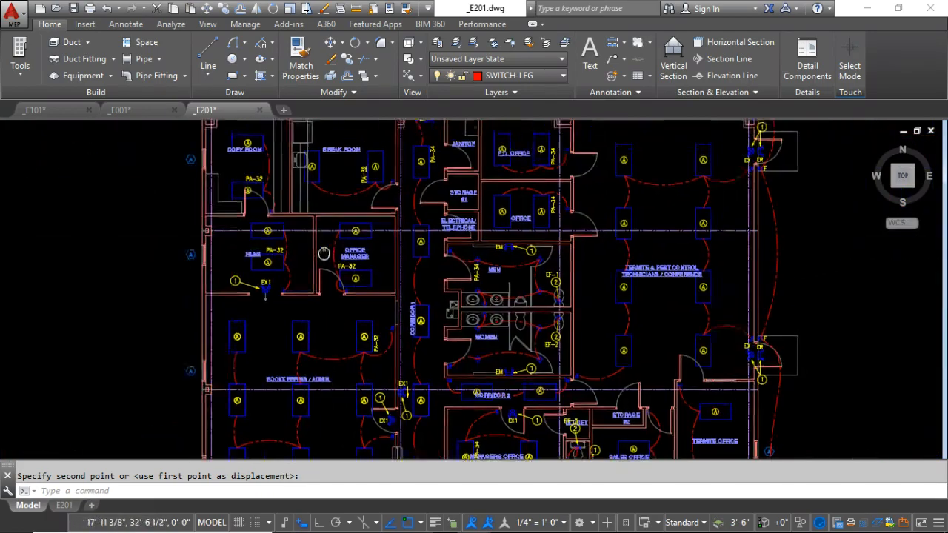